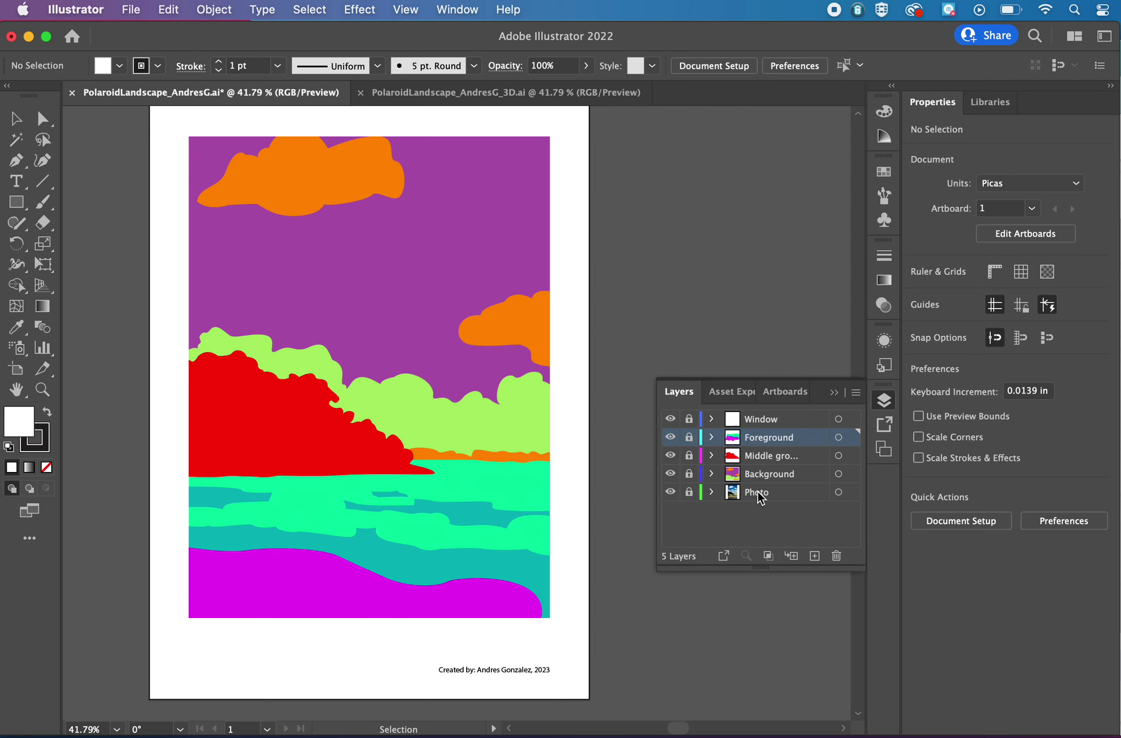
Step: Hide the foreground, middle ground and background layers so only the reference photo remains inside the white frame
left_click(670, 437)
left_click(671, 456)
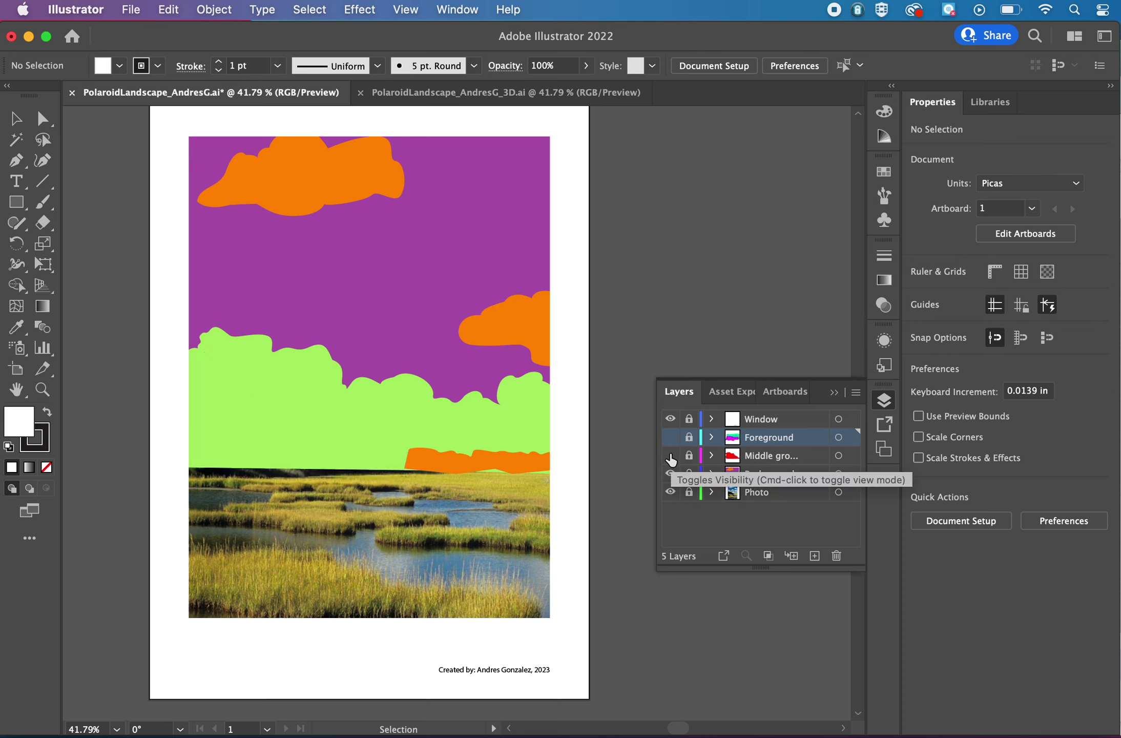
left_click(670, 474)
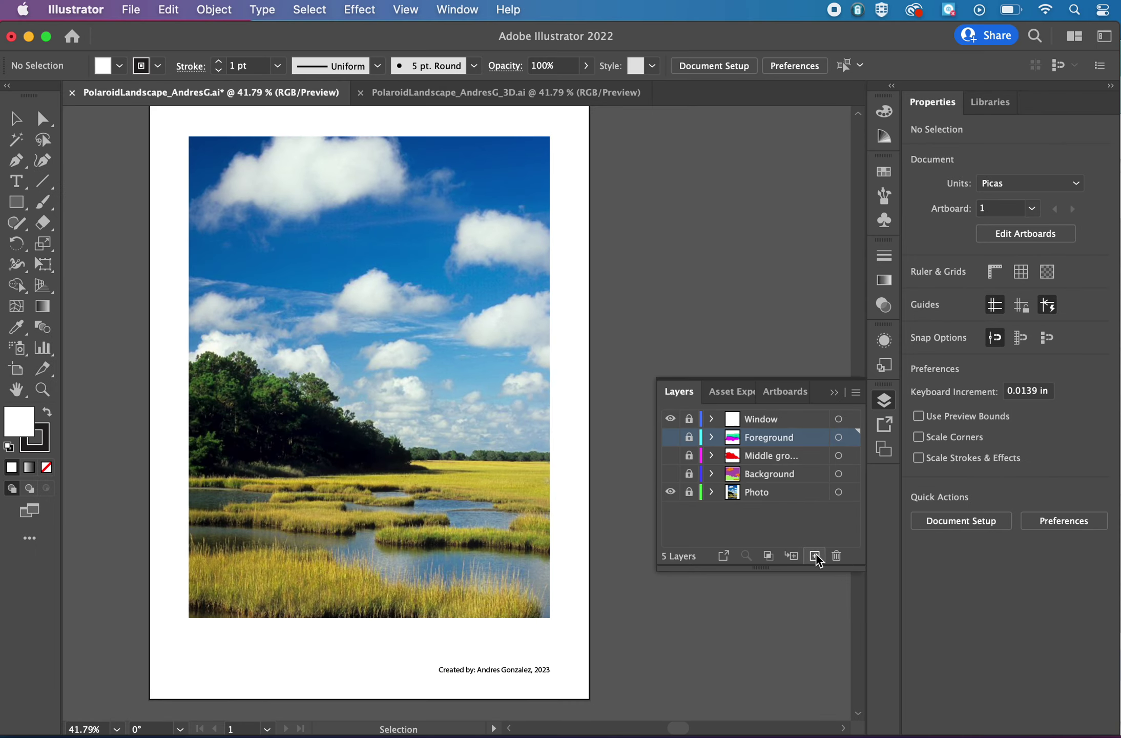
Step: Create a new layer above the Foreground layer and name it Texture
left_click(816, 553)
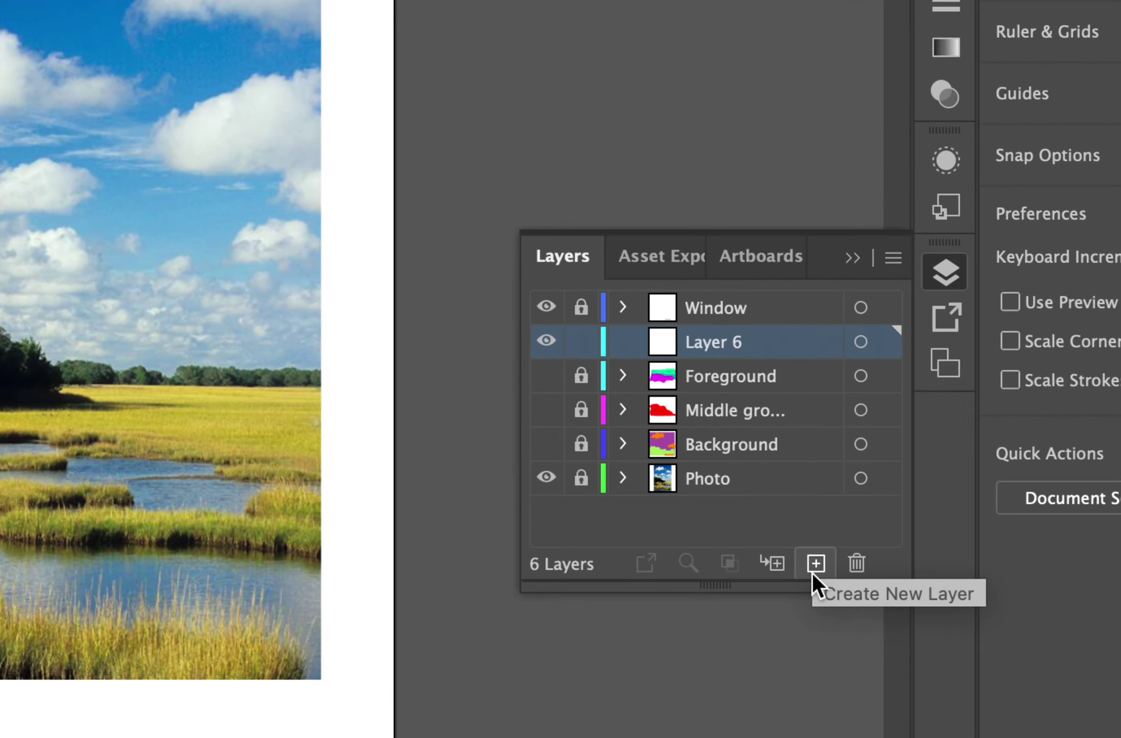
double_click(723, 342)
type("Tex")
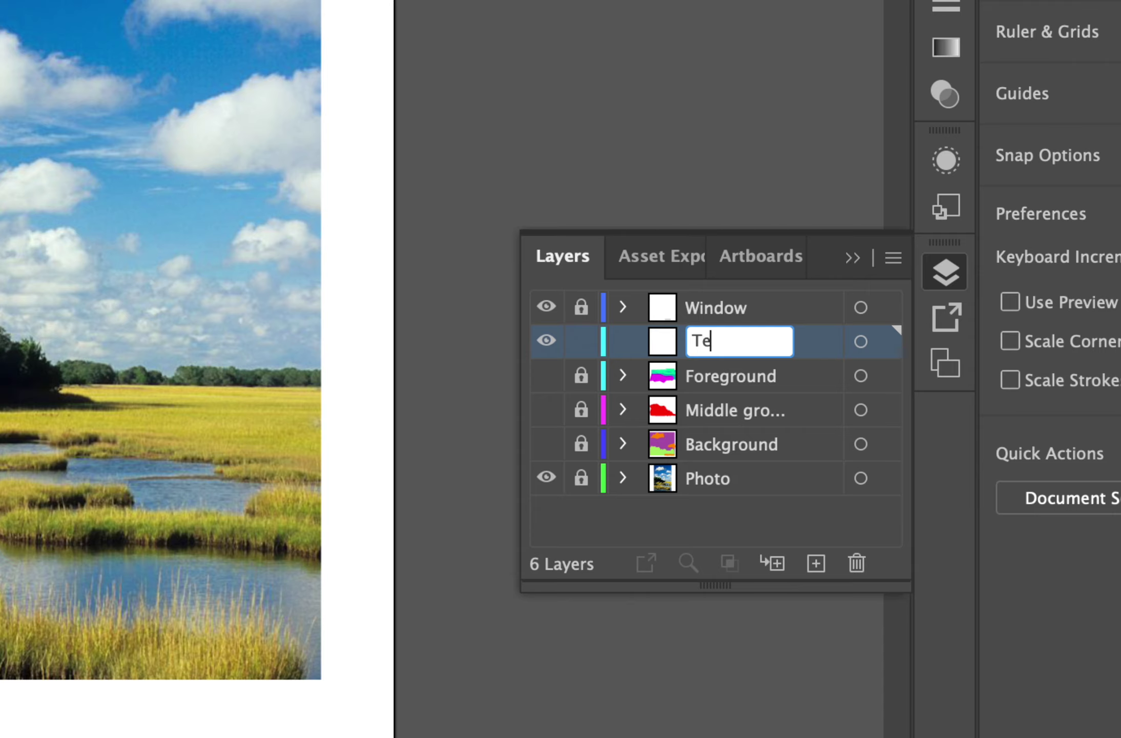
type("ture")
key("Return")
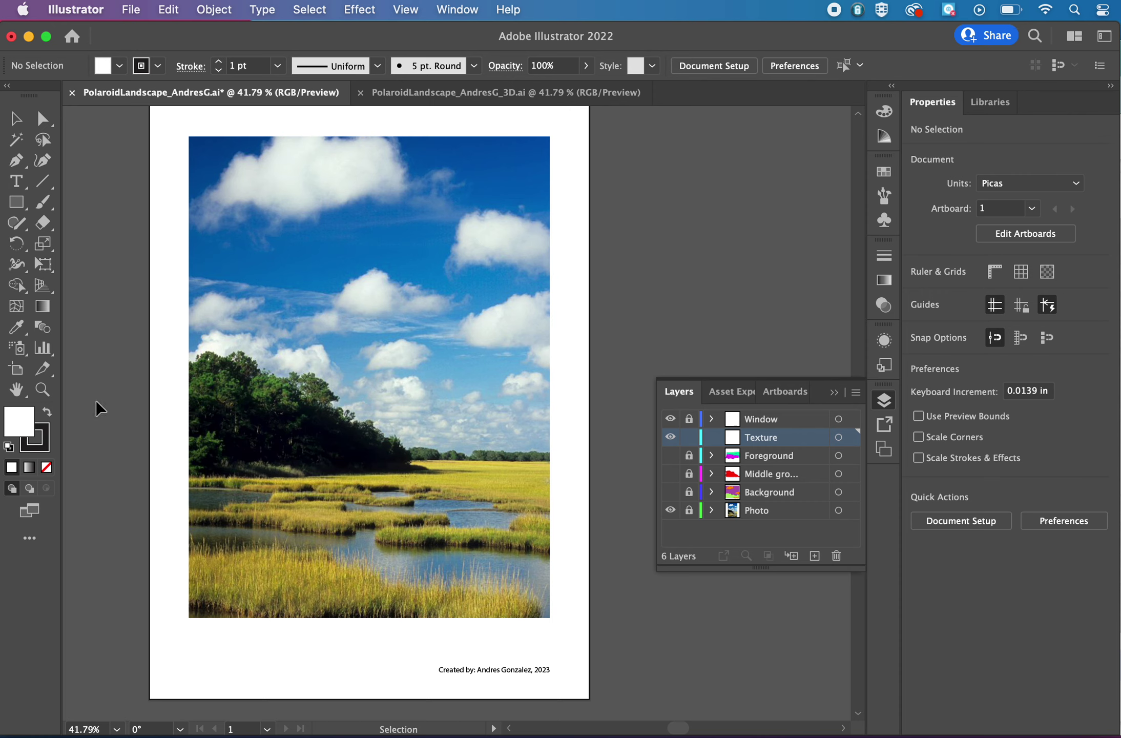
Step: Draw a column of six small white rectangles, each roughly 0.7 in wide, on the pasteboard beside the artboard, and deselect them
key("m")
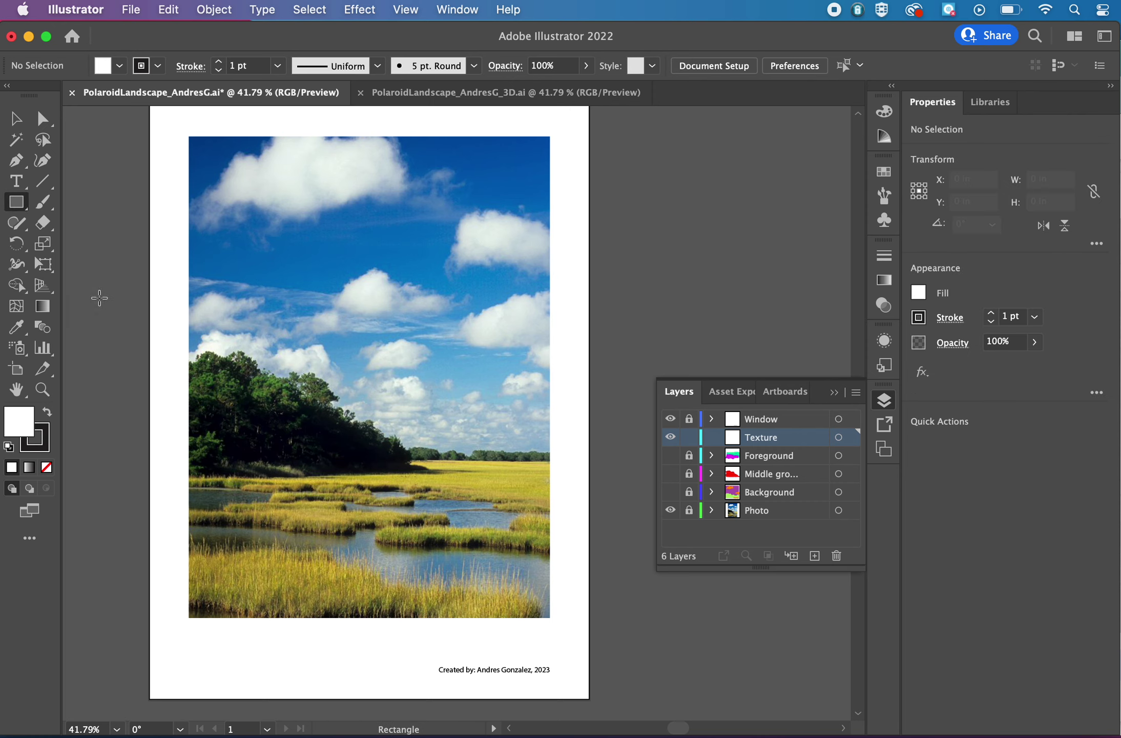
left_click_drag(105, 310, 133, 340)
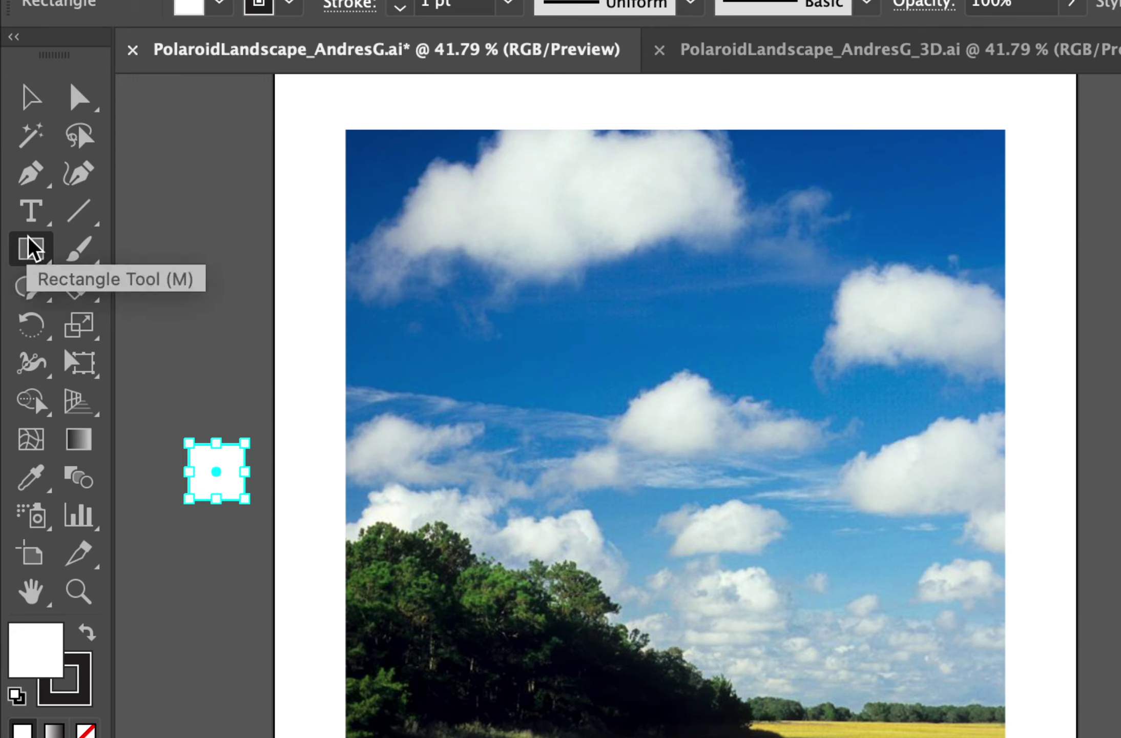
left_click(30, 249)
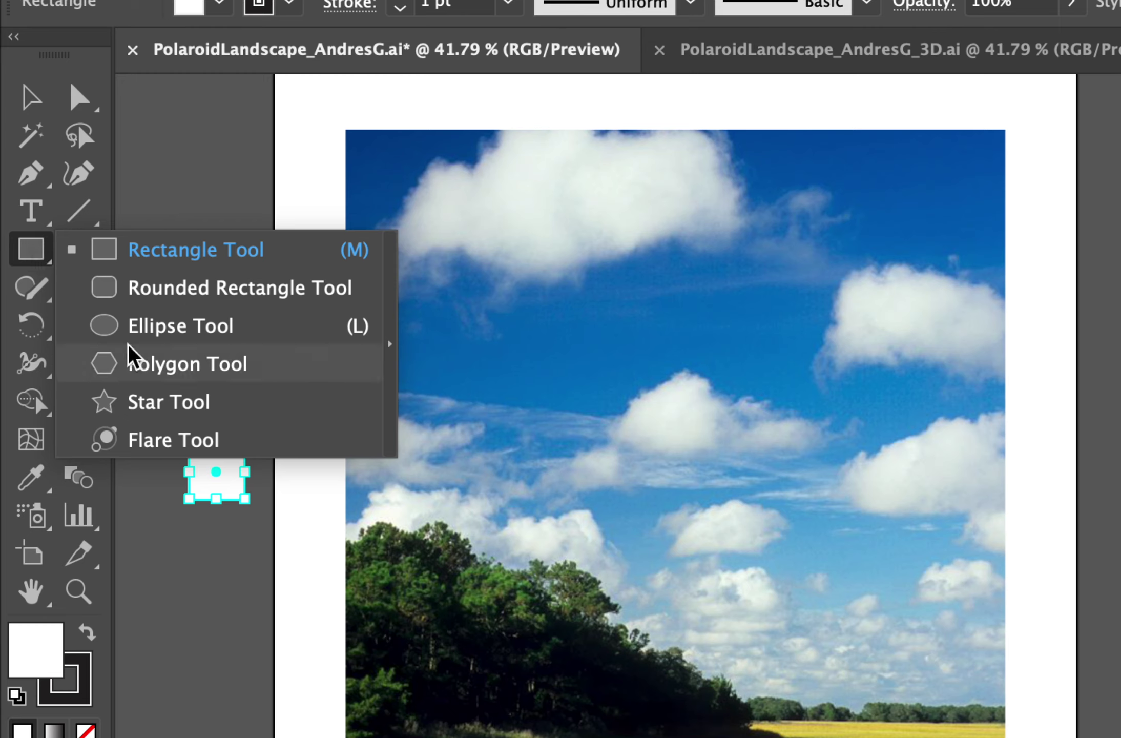
left_click(128, 250)
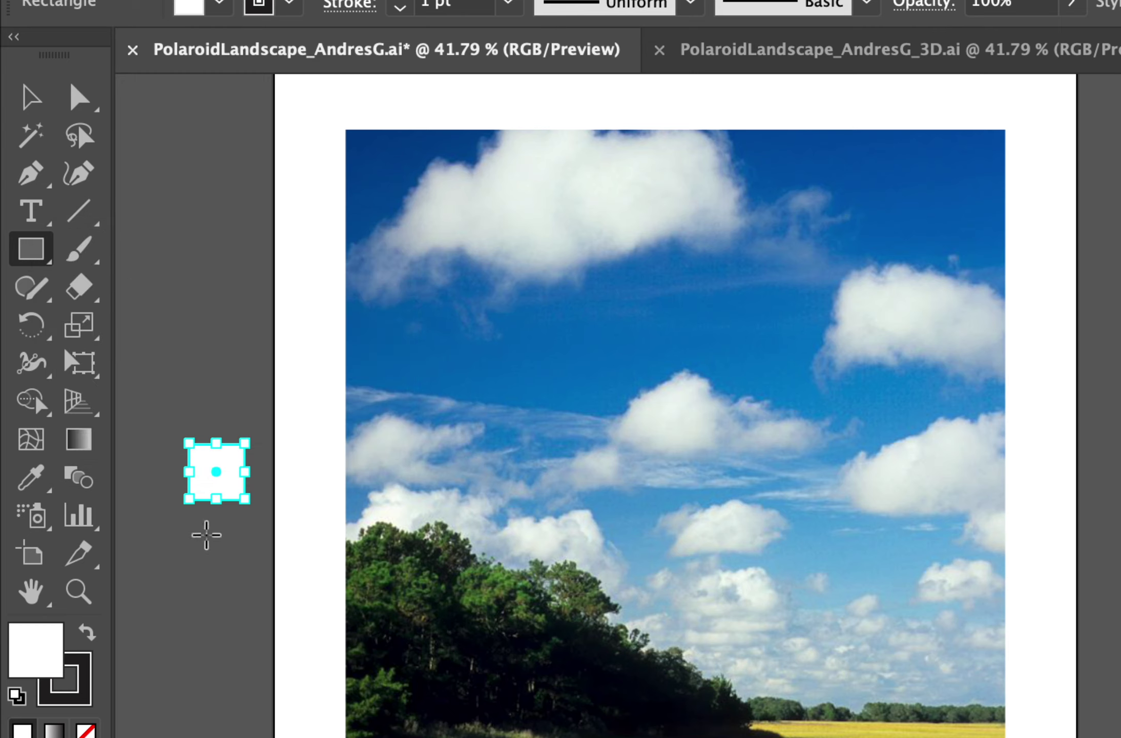
left_click_drag(187, 523, 245, 579)
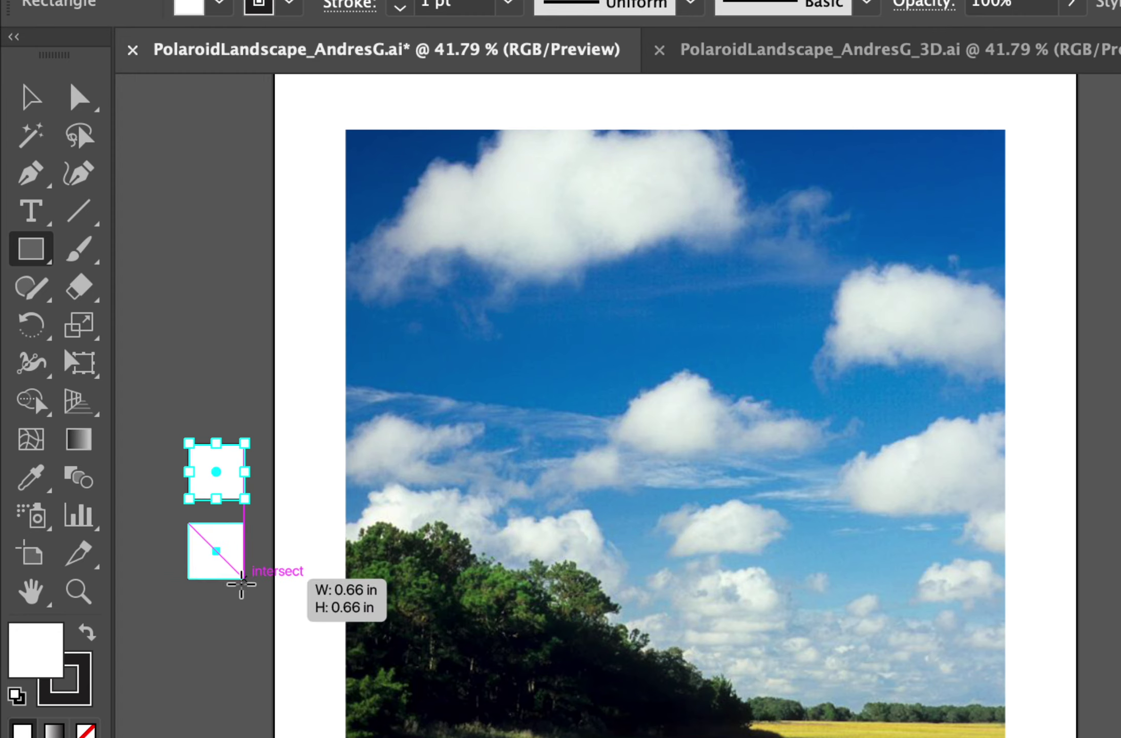
mouse_move(189, 618)
left_mouse_down()
mouse_move(251, 675)
mouse_move(251, 666)
left_mouse_up()
scroll(251, 666, "down", 5)
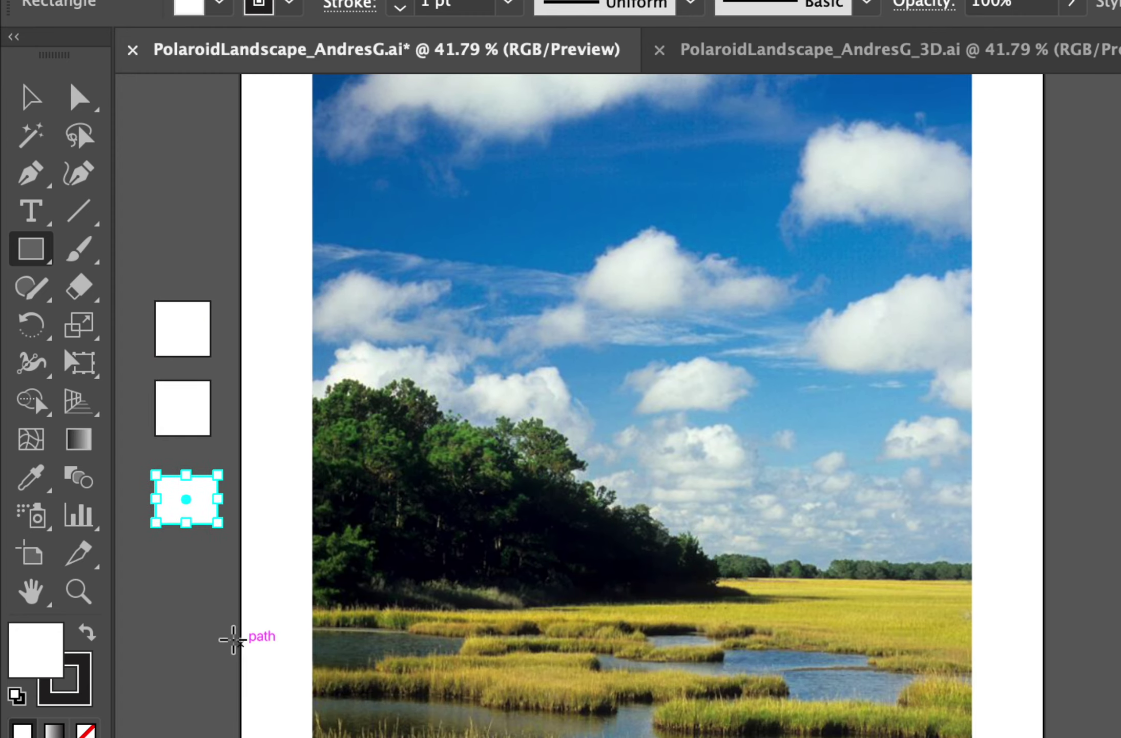
left_click_drag(154, 549, 222, 624)
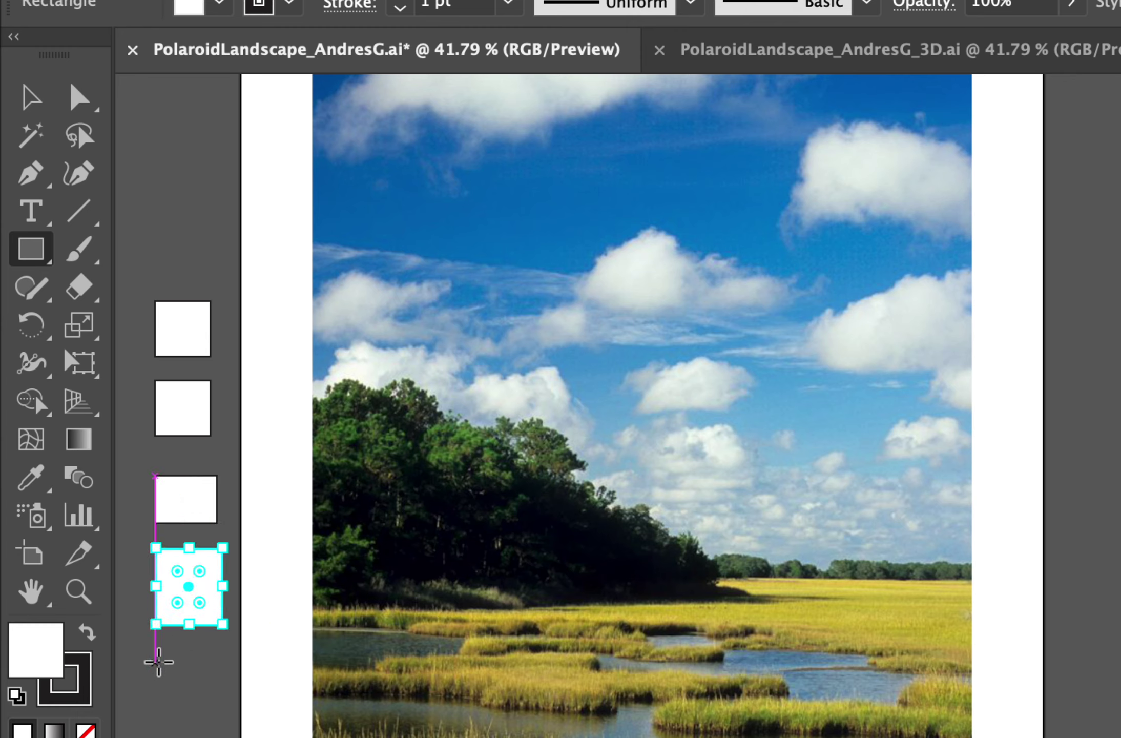
left_click_drag(155, 661, 218, 722)
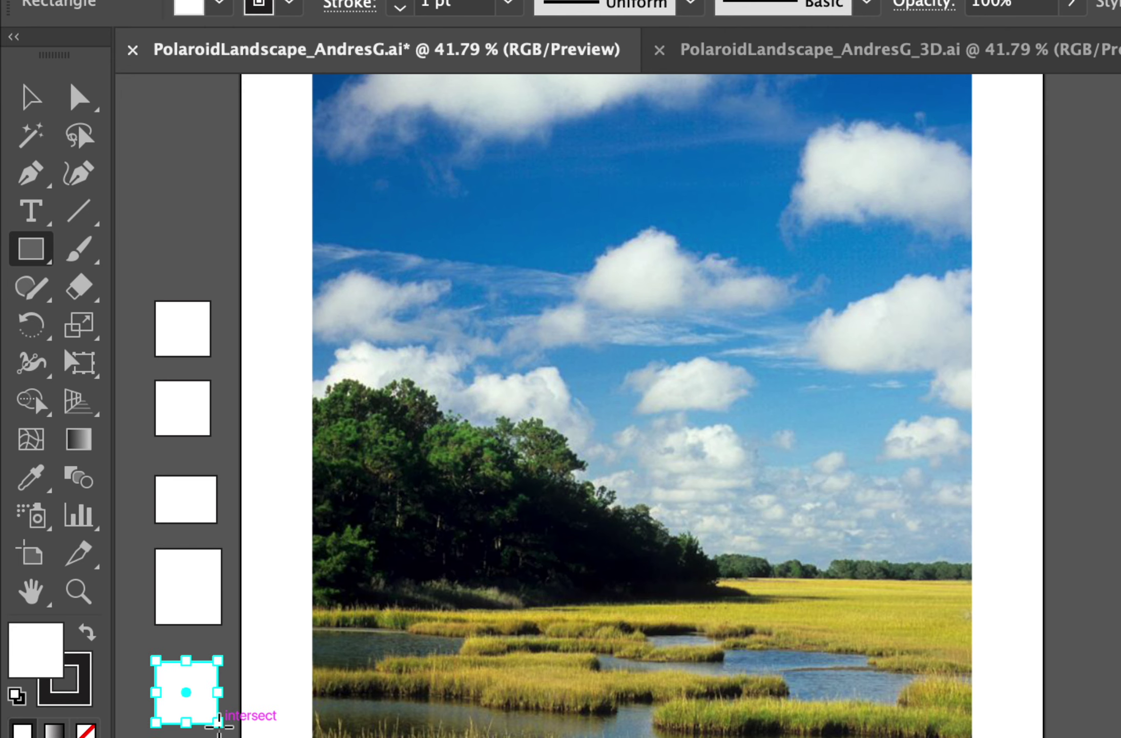
scroll(218, 722, "down", 4)
left_click_drag(154, 625, 222, 691)
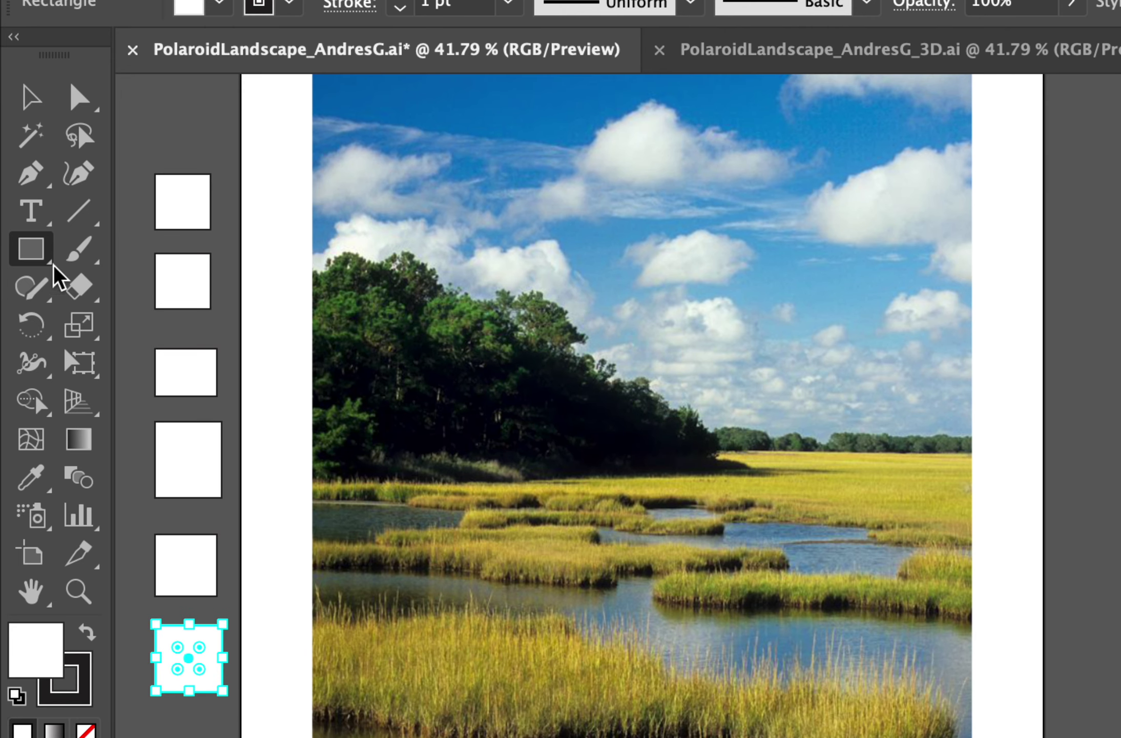
left_click(34, 95)
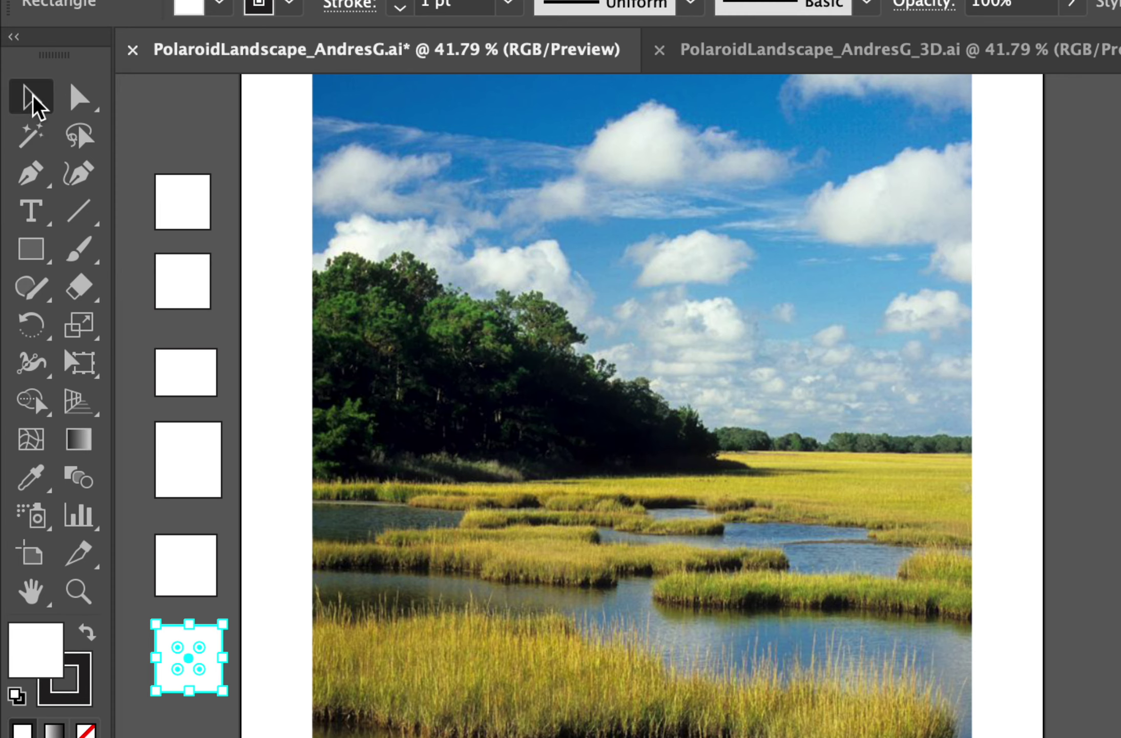
left_click(136, 124)
Step: Fill the first swatch square with a golden yellow sampled from the sunlit marsh grass in the photo using the Eyedropper
key("super+minus")
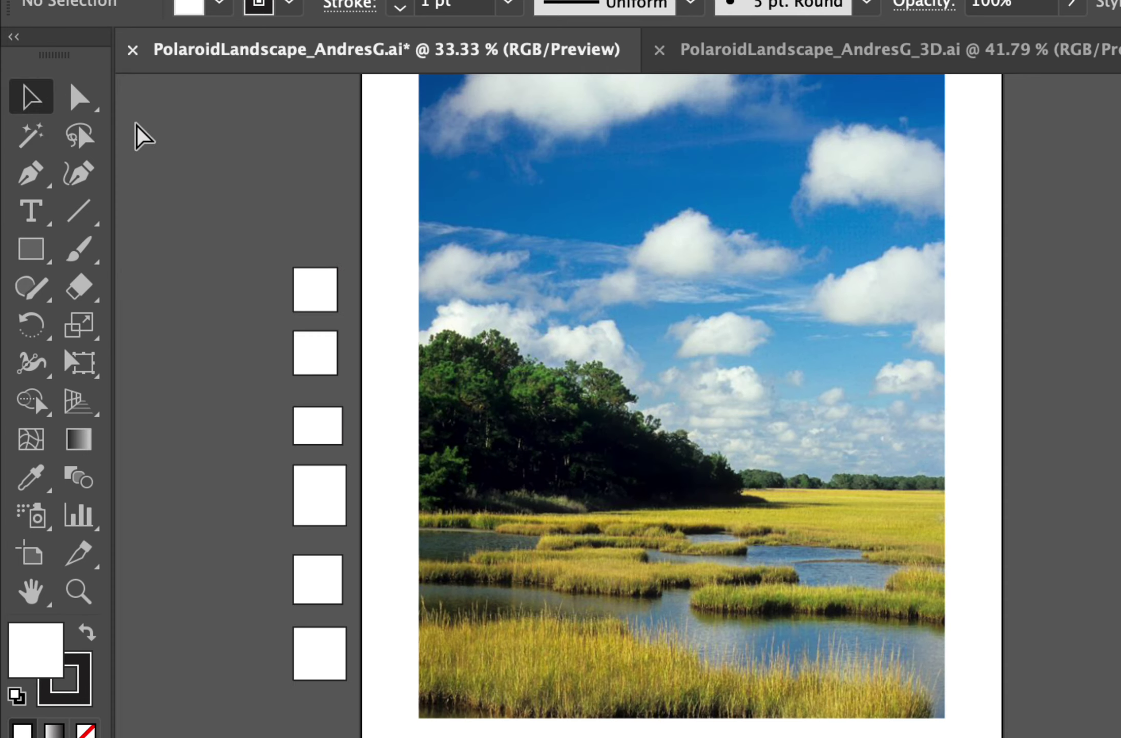
key("super+plus")
key("super+minus")
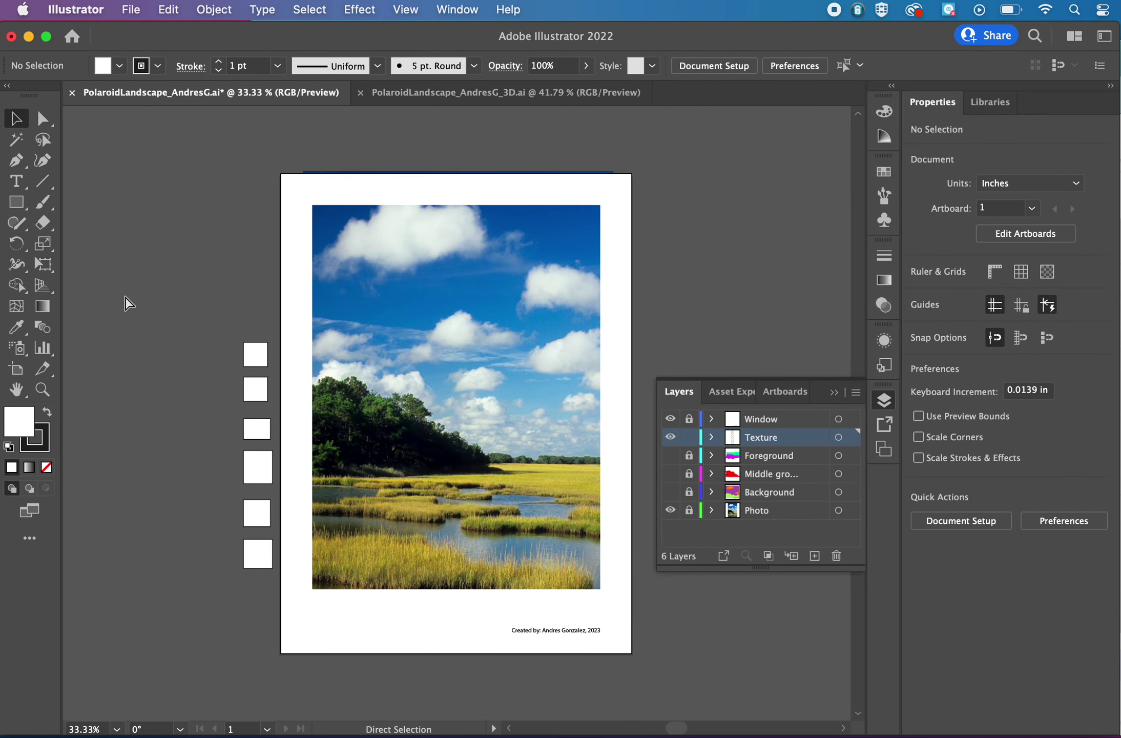
key("super+plus")
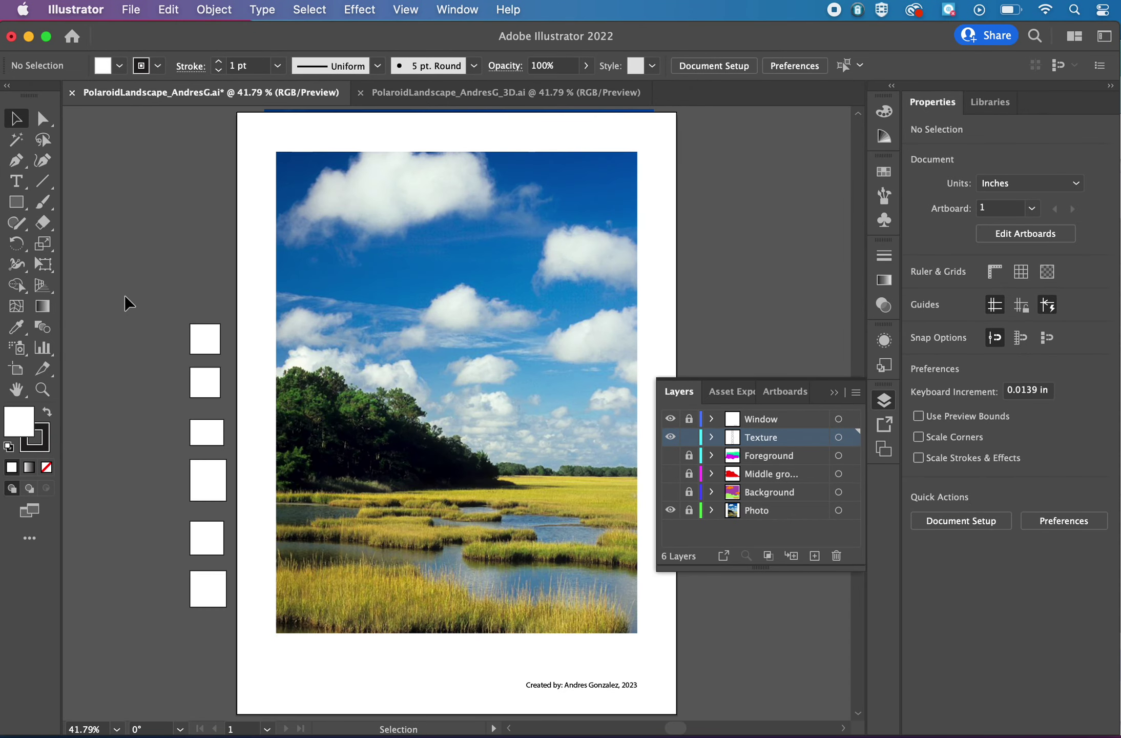
left_click(206, 340)
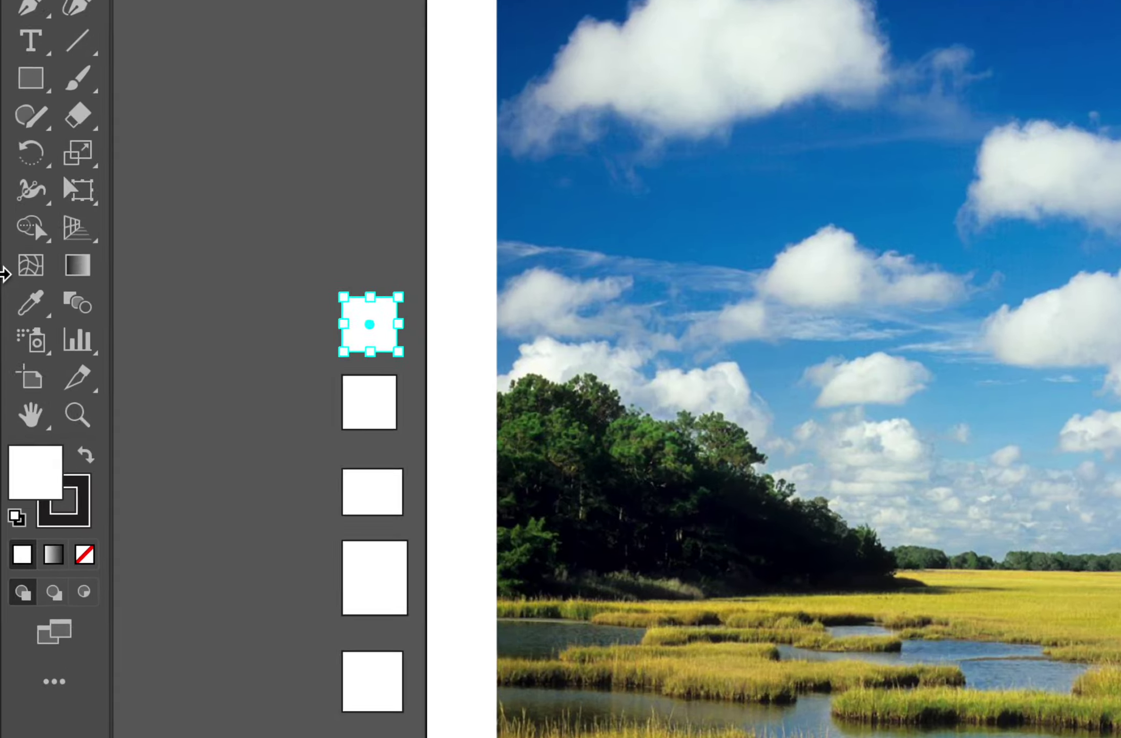
left_click(29, 304)
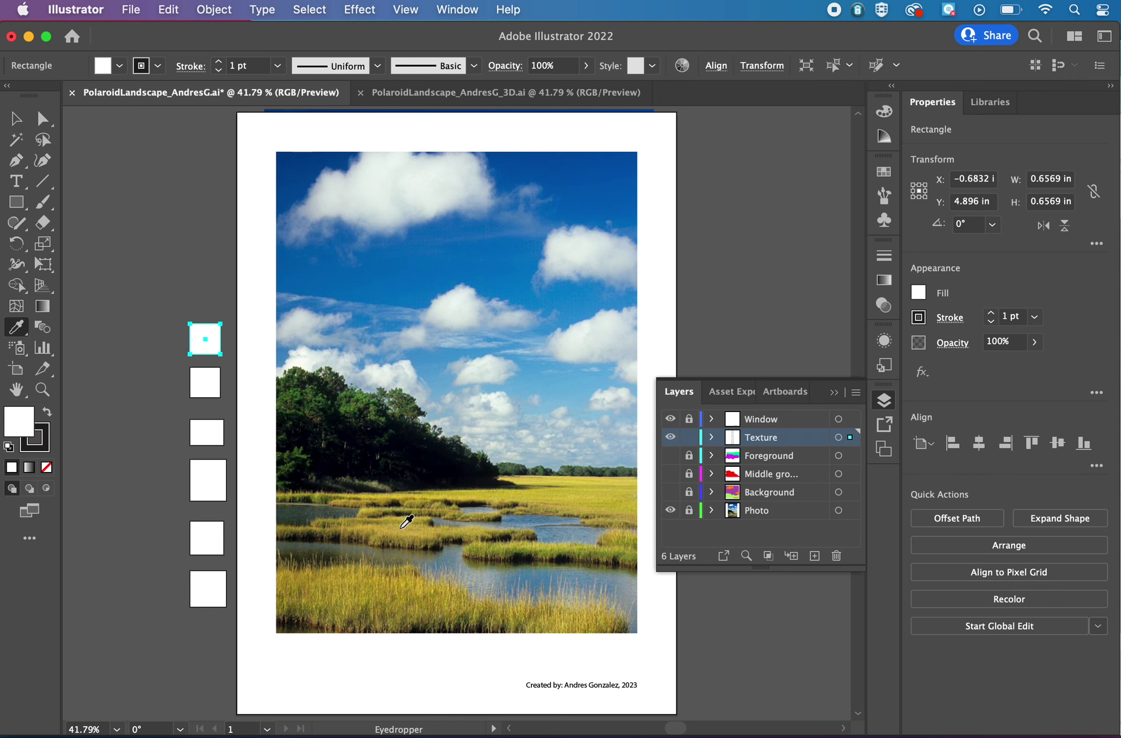
left_click(403, 526)
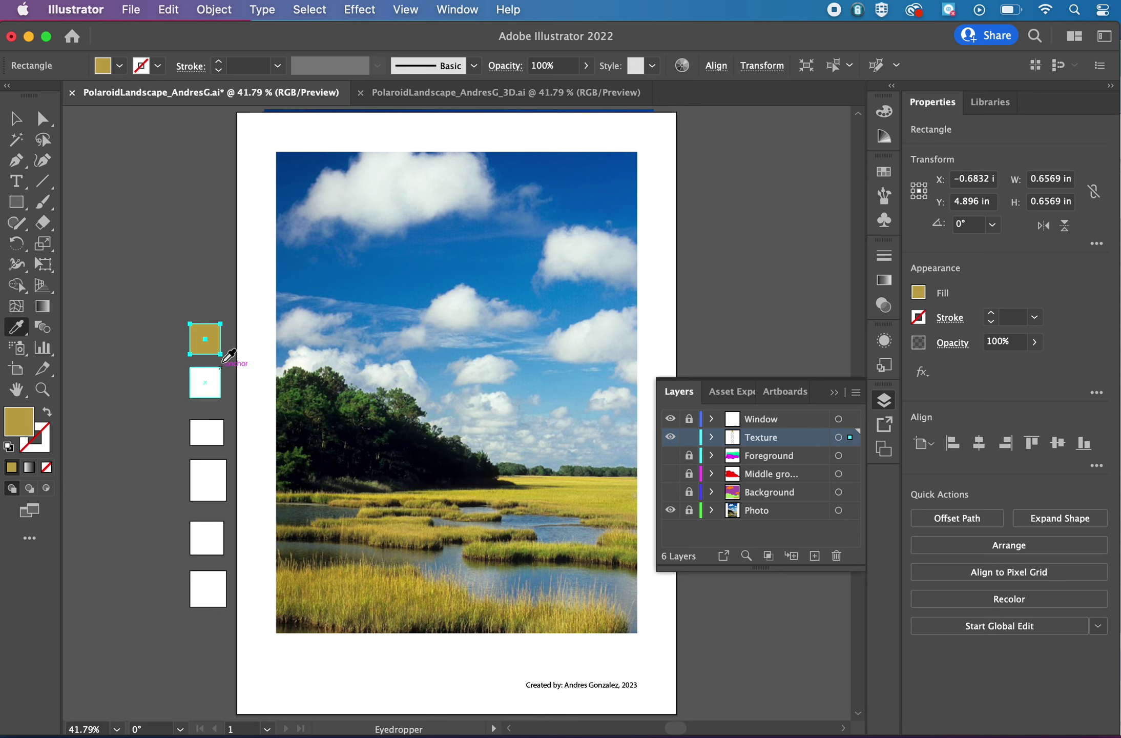
left_click(486, 492)
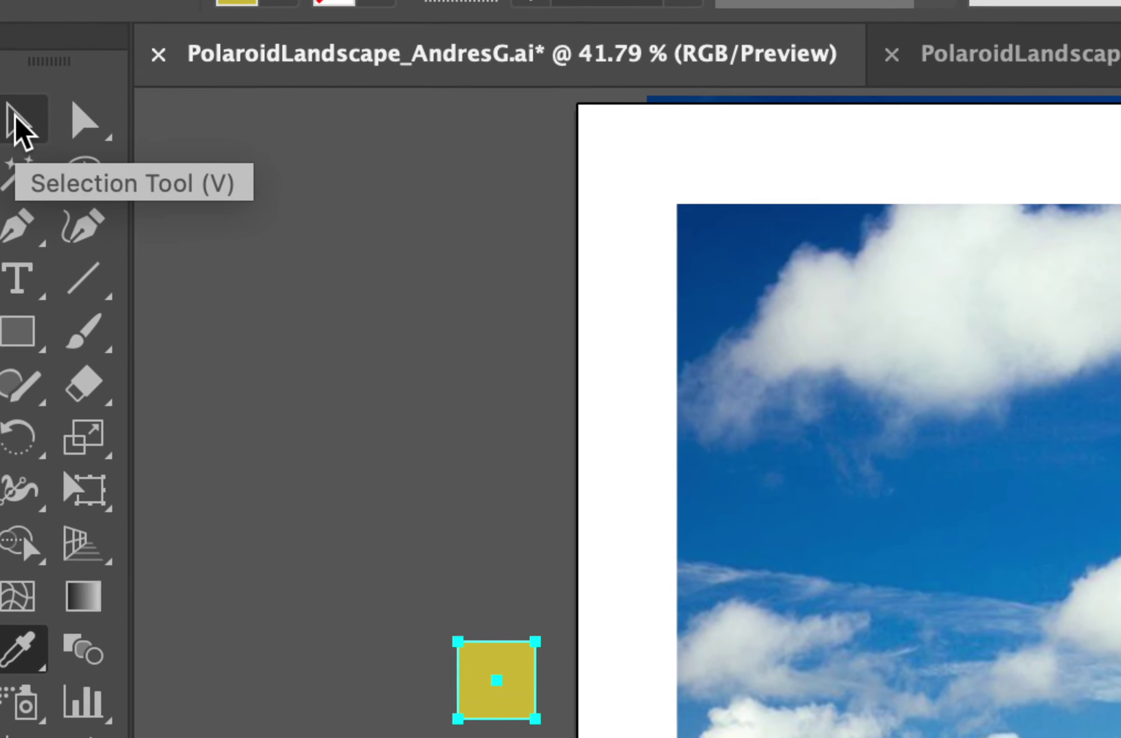
Step: Fill the second swatch square with an olive green sampled from the photo's marsh grass, and select the third swatch
left_click(16, 118)
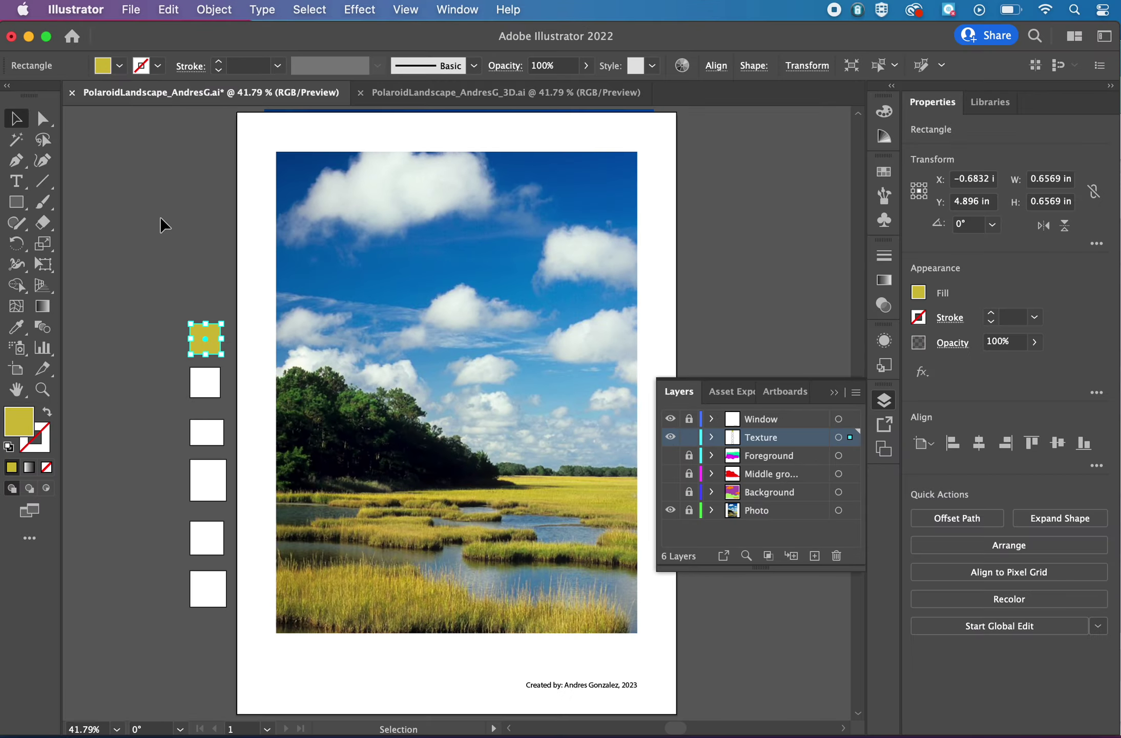
left_click(210, 391)
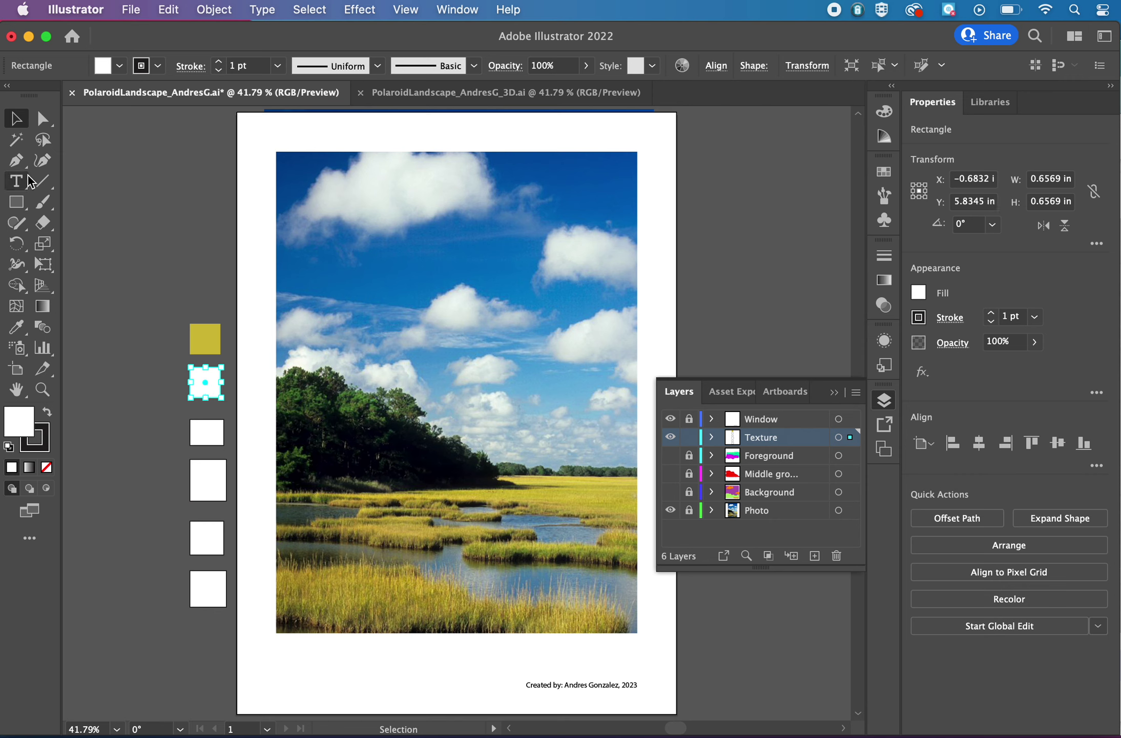
left_click(17, 326)
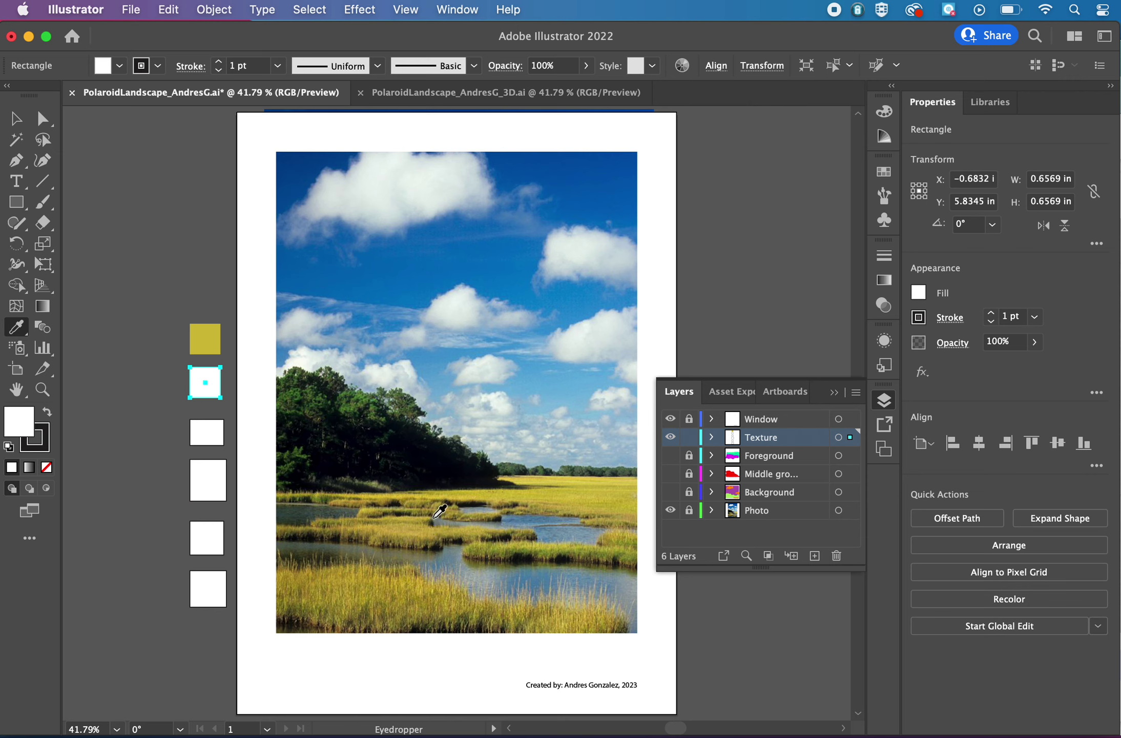
left_click(504, 544)
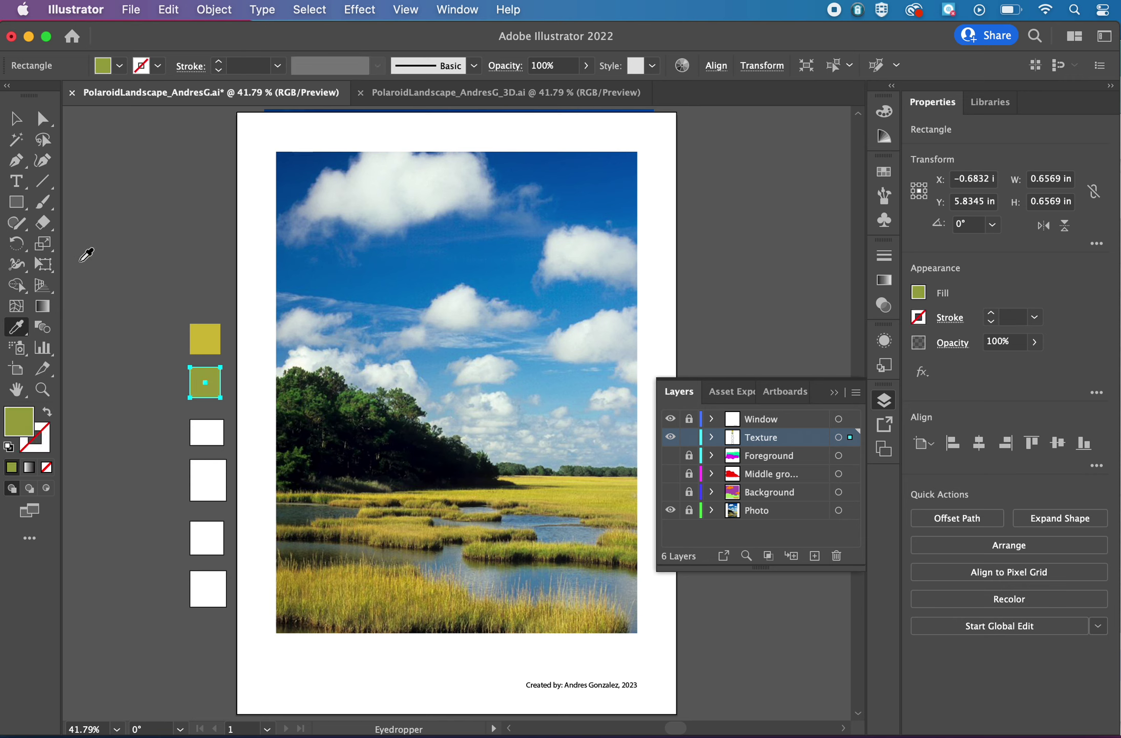
left_click(15, 122)
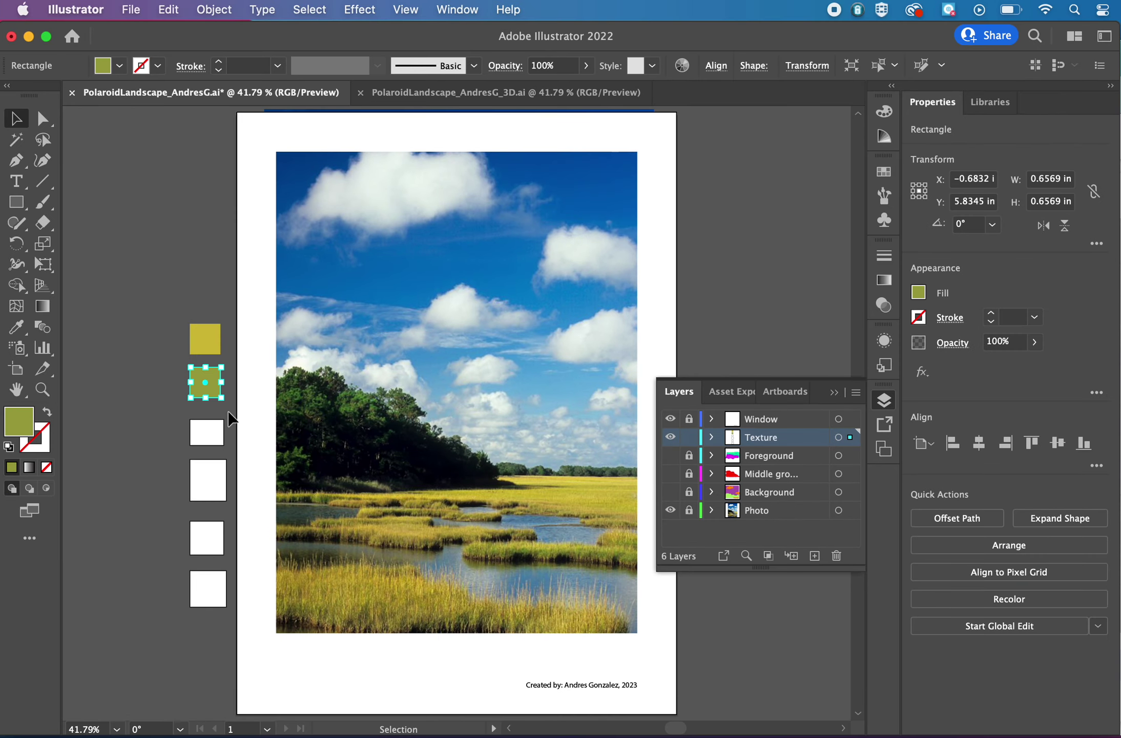
left_click(211, 432)
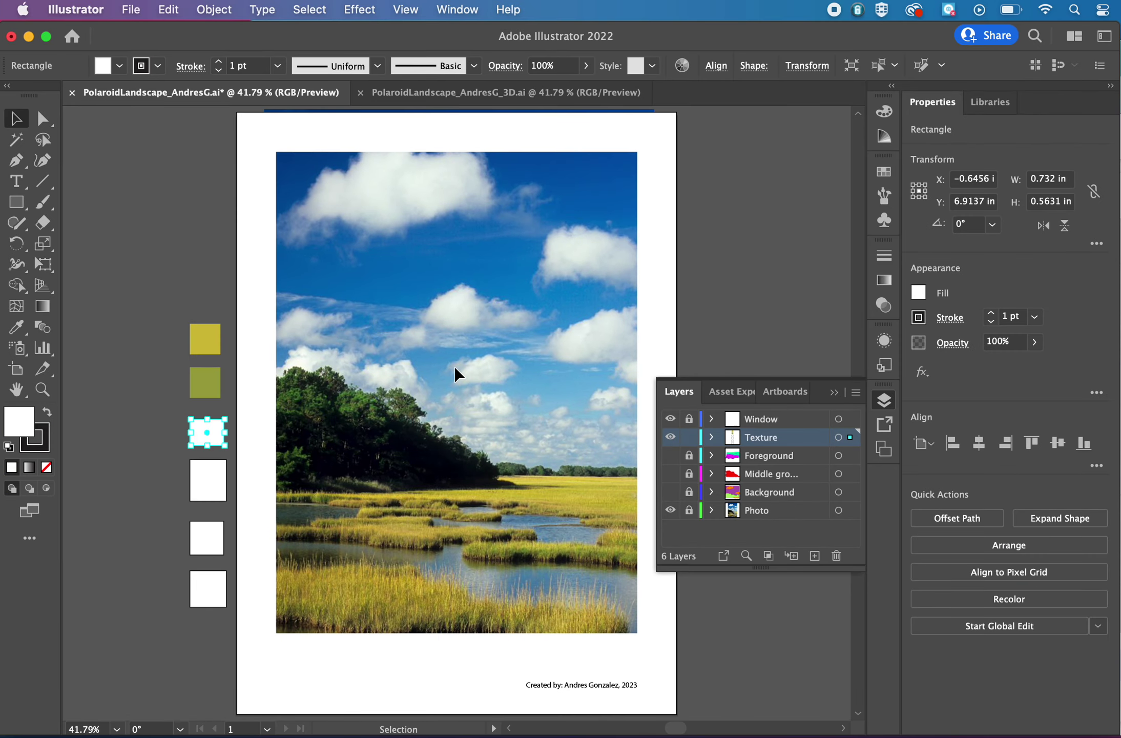
Step: Show the foreground, middle ground and background layers to examine the traced colour shapes, and hide them again
left_click(670, 455)
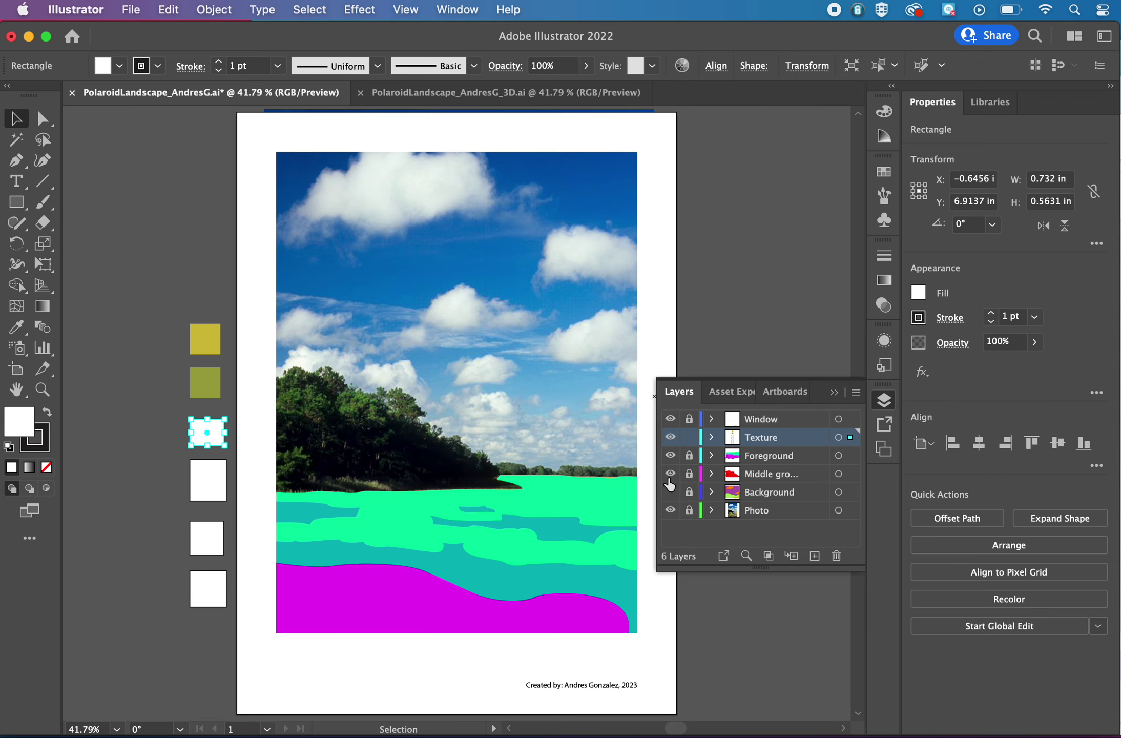
left_click(669, 473)
left_click(670, 491)
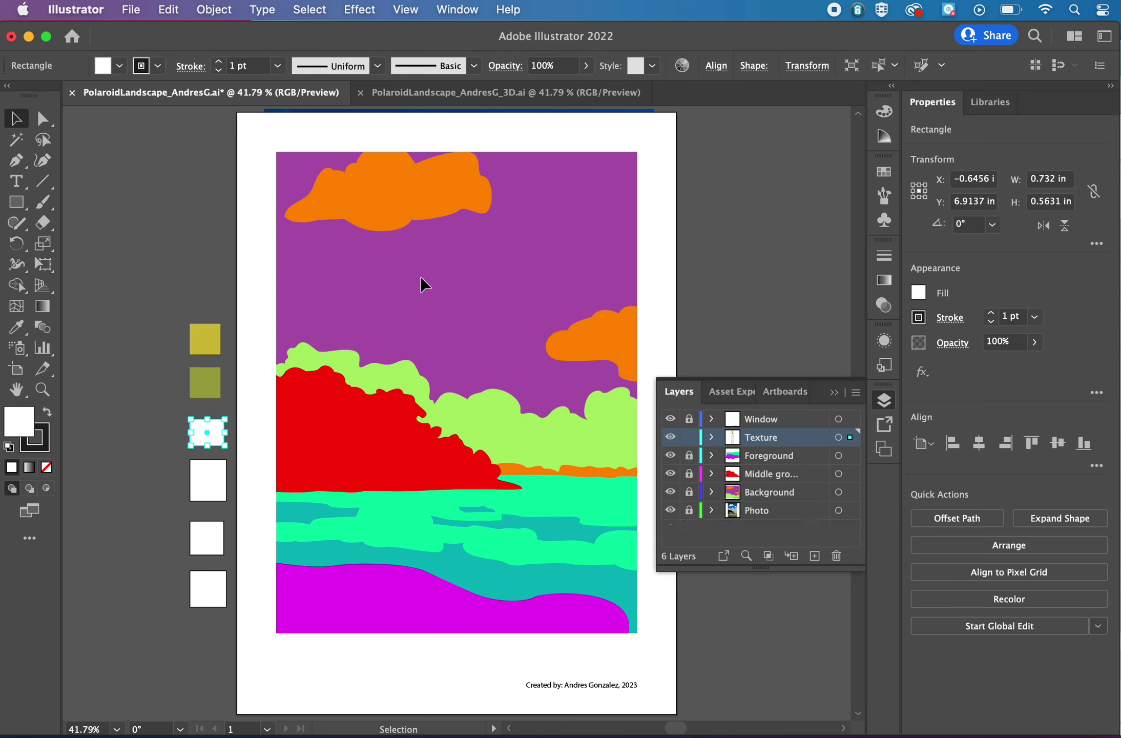
left_click(670, 492)
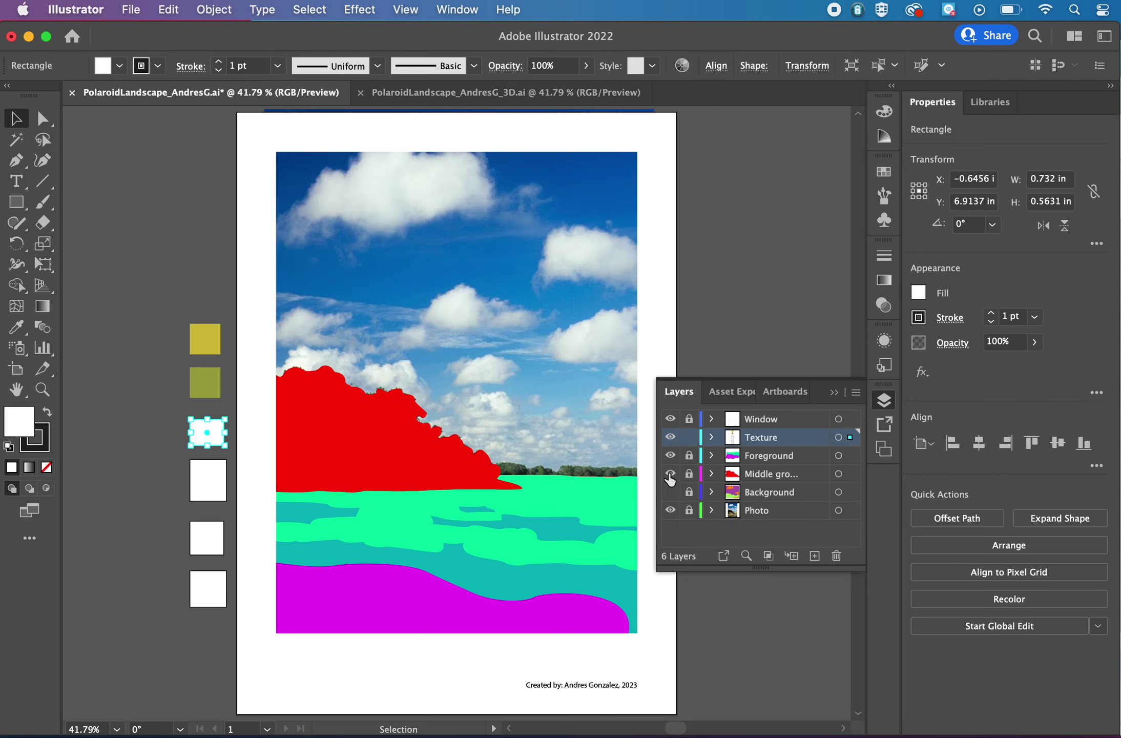
left_click(669, 474)
left_click(669, 456)
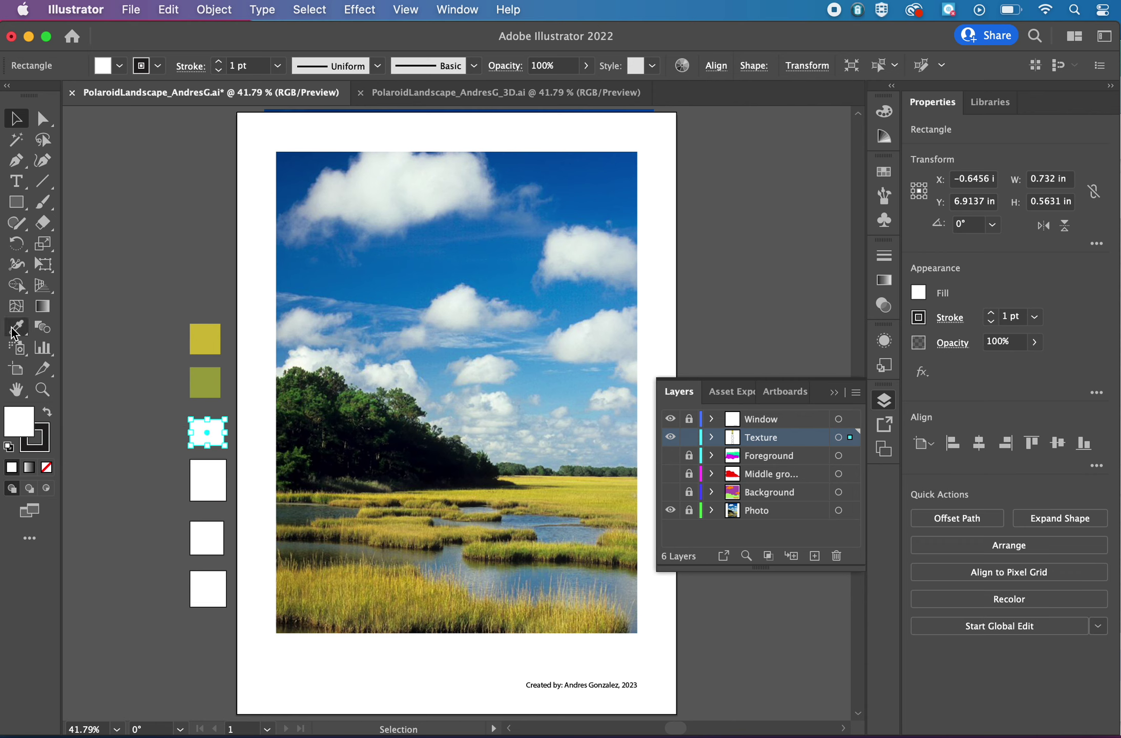
Step: Fill the third swatch rectangle with a blue-grey sampled from the marsh water in the photo using the Eyedropper
left_click(13, 332)
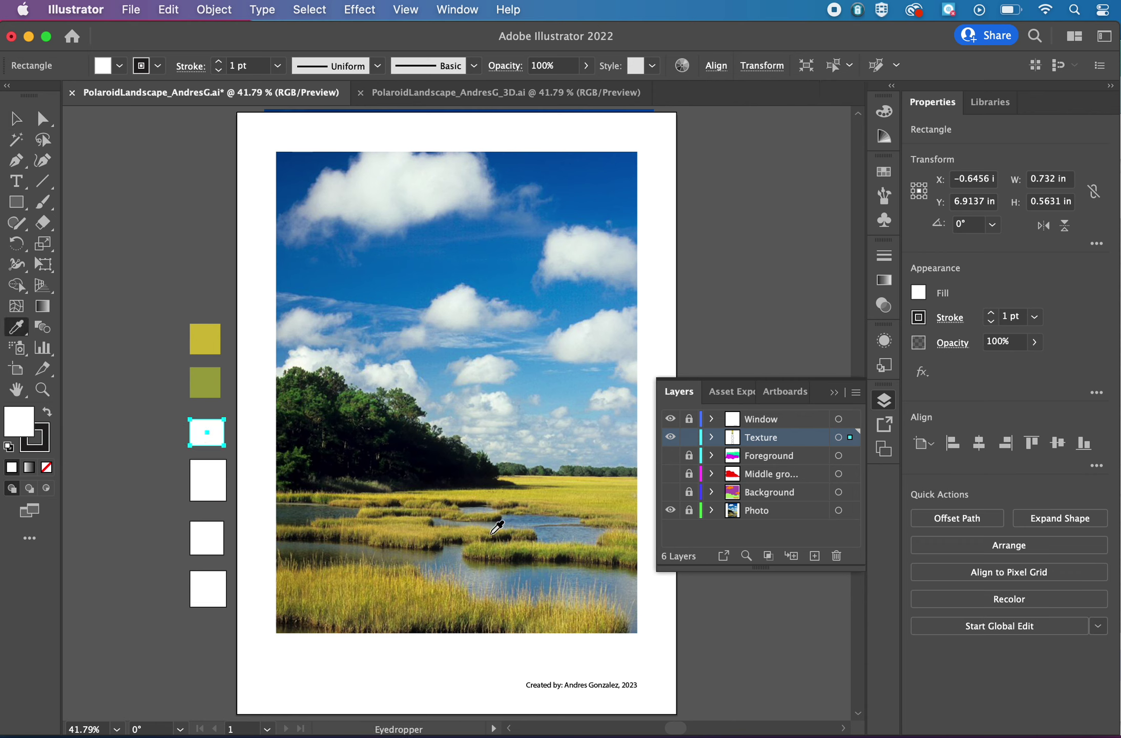
left_click(456, 553)
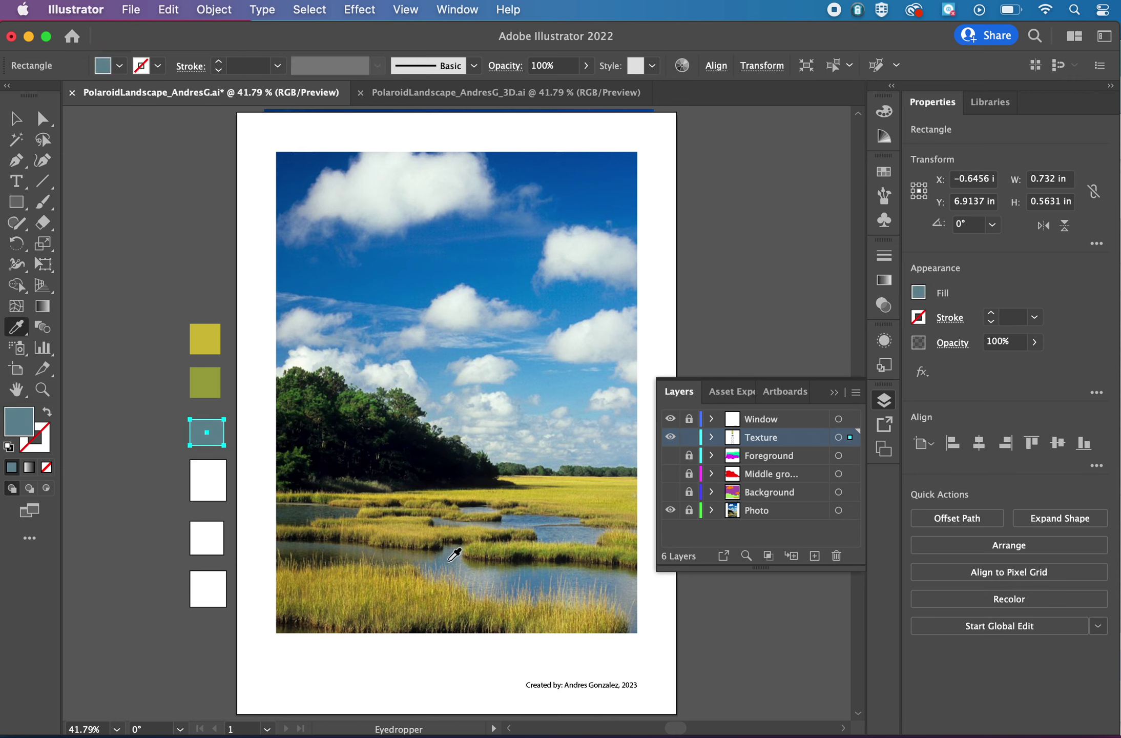
left_click(478, 508)
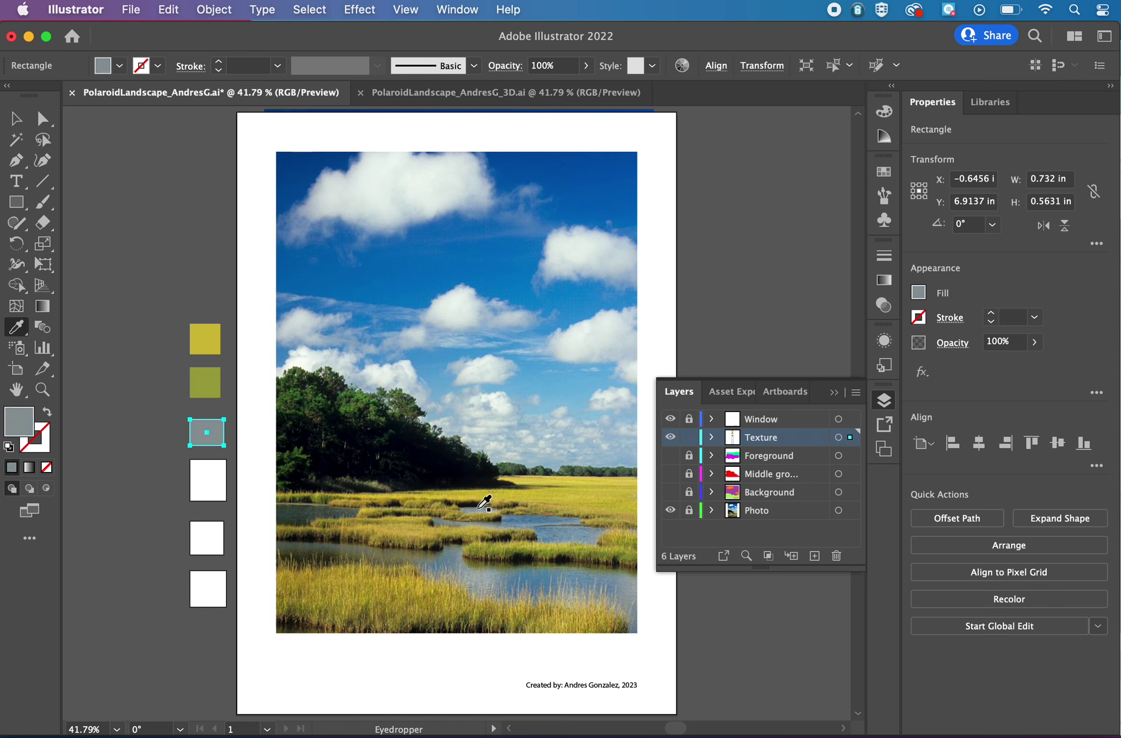
Step: Recolour the third swatch with a medium blue sampled from the marsh water, and fill the fourth with dark green sampled from the trees
left_click(520, 519)
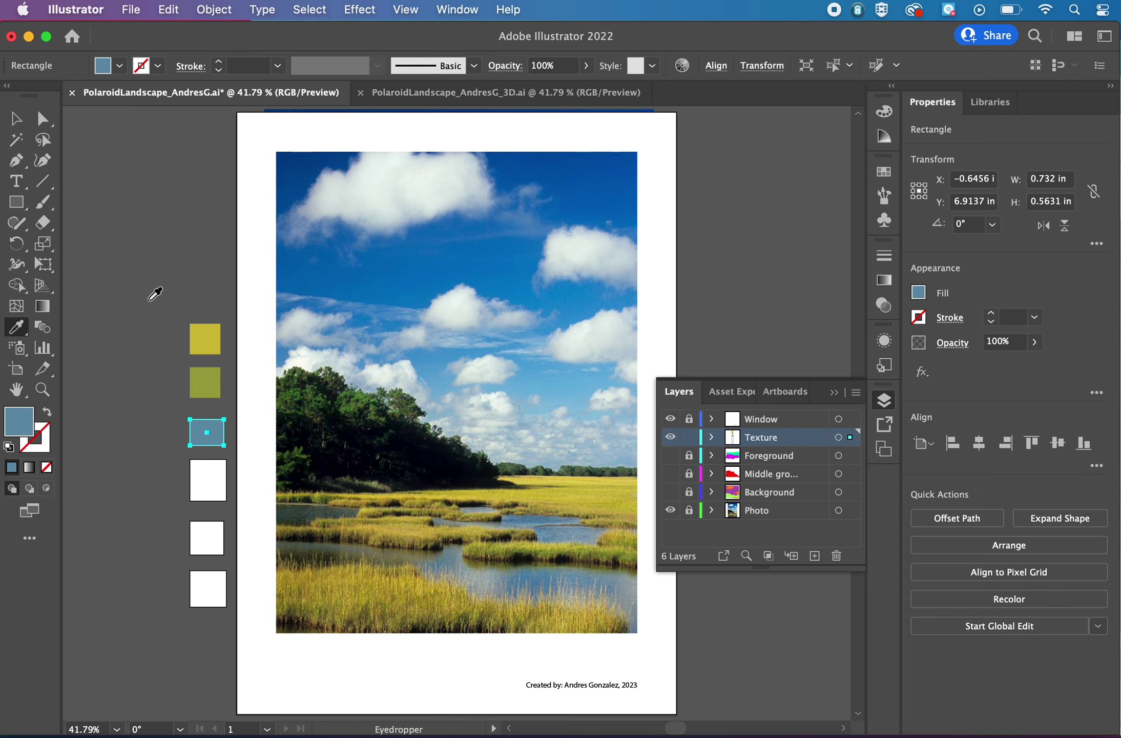
left_click(16, 118)
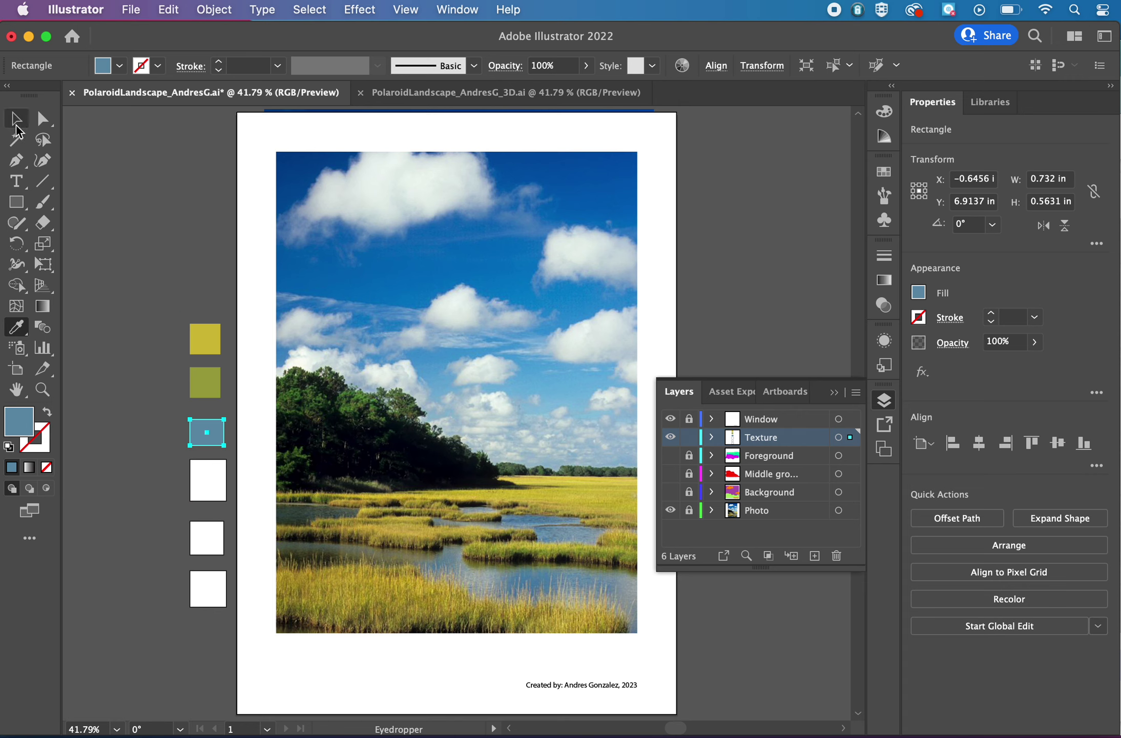
left_click(210, 479)
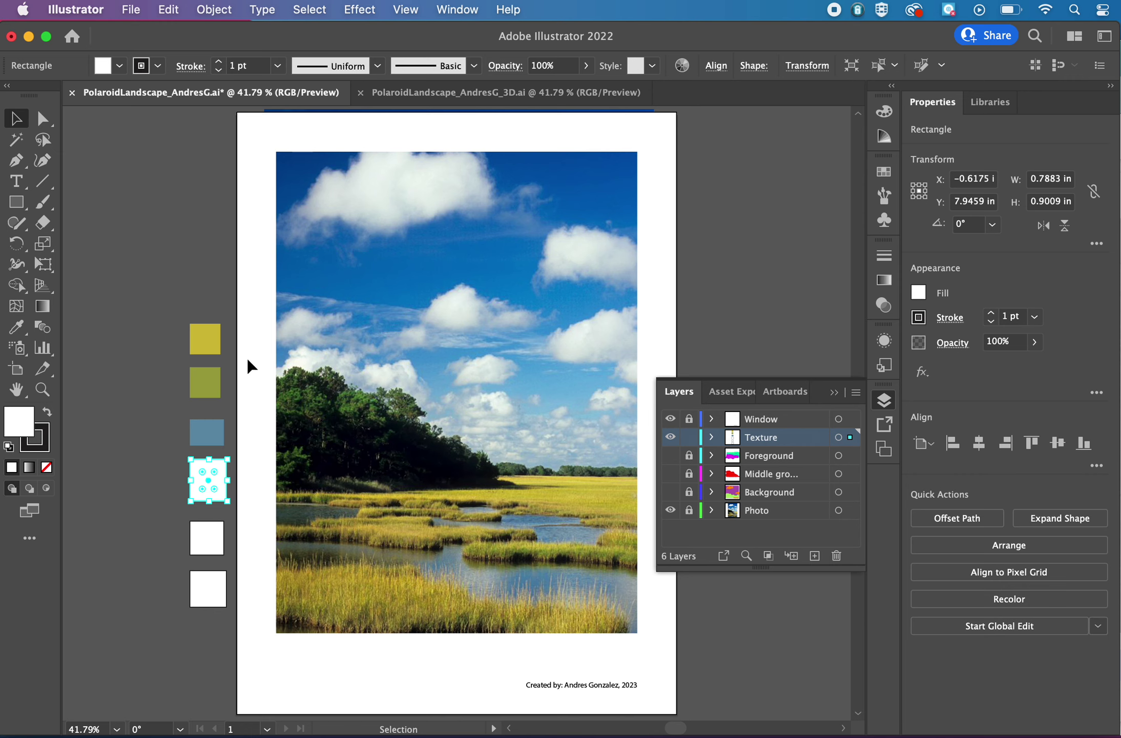
left_click(16, 327)
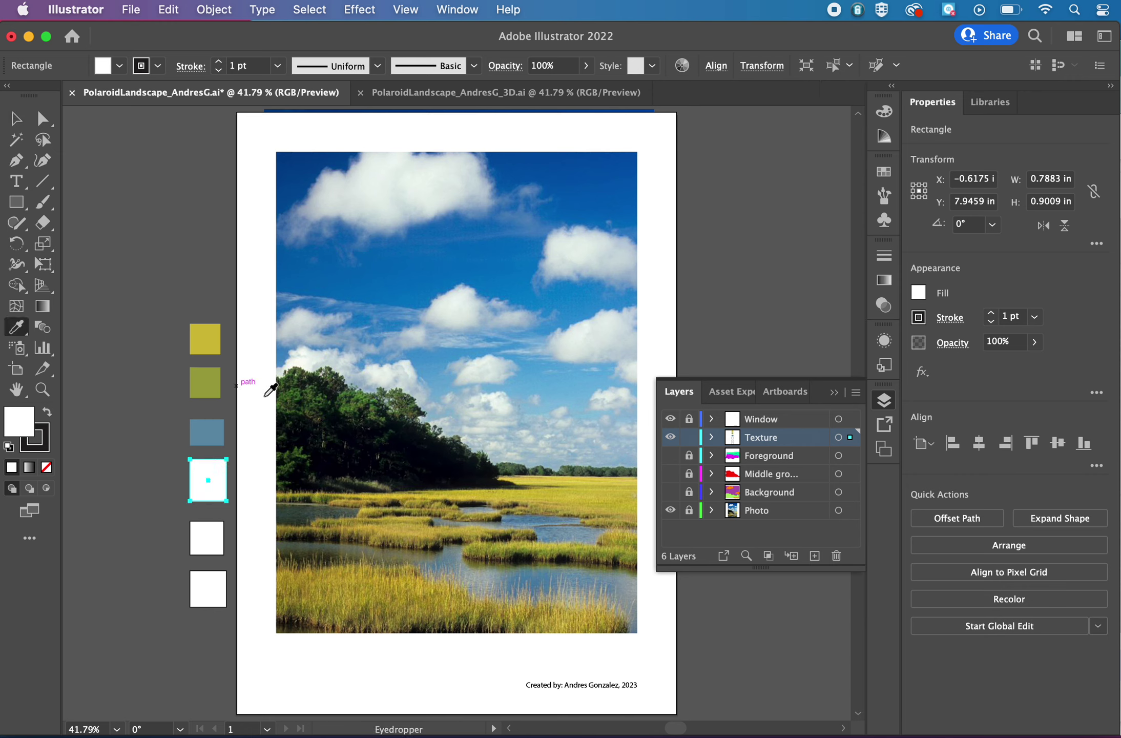
left_click(352, 396)
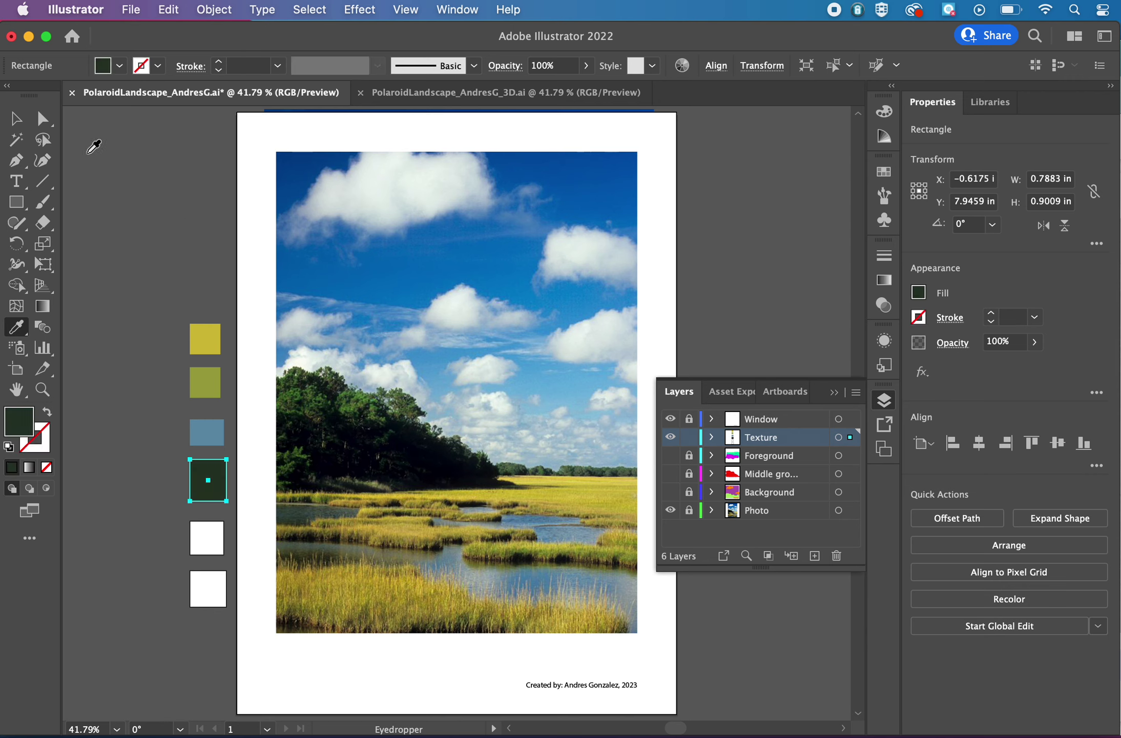
Step: Fill the fifth swatch square with a light blue sampled from the lower sky in the photo using the Eyedropper
left_click(15, 122)
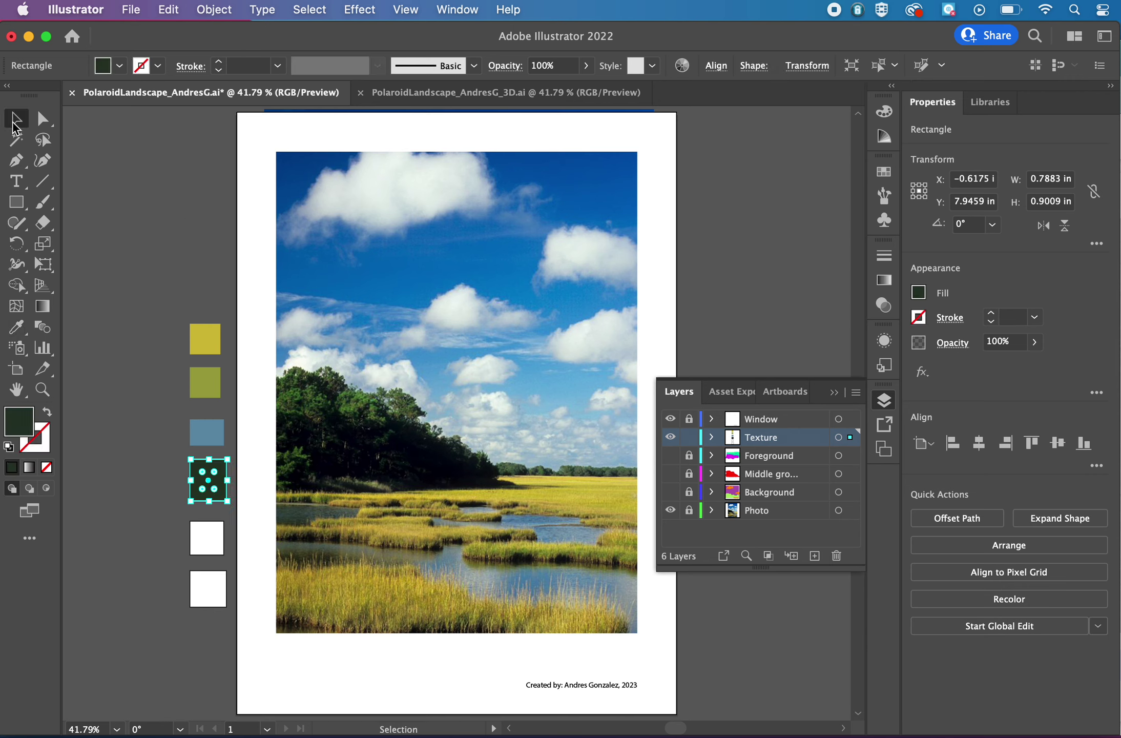
left_click(209, 539)
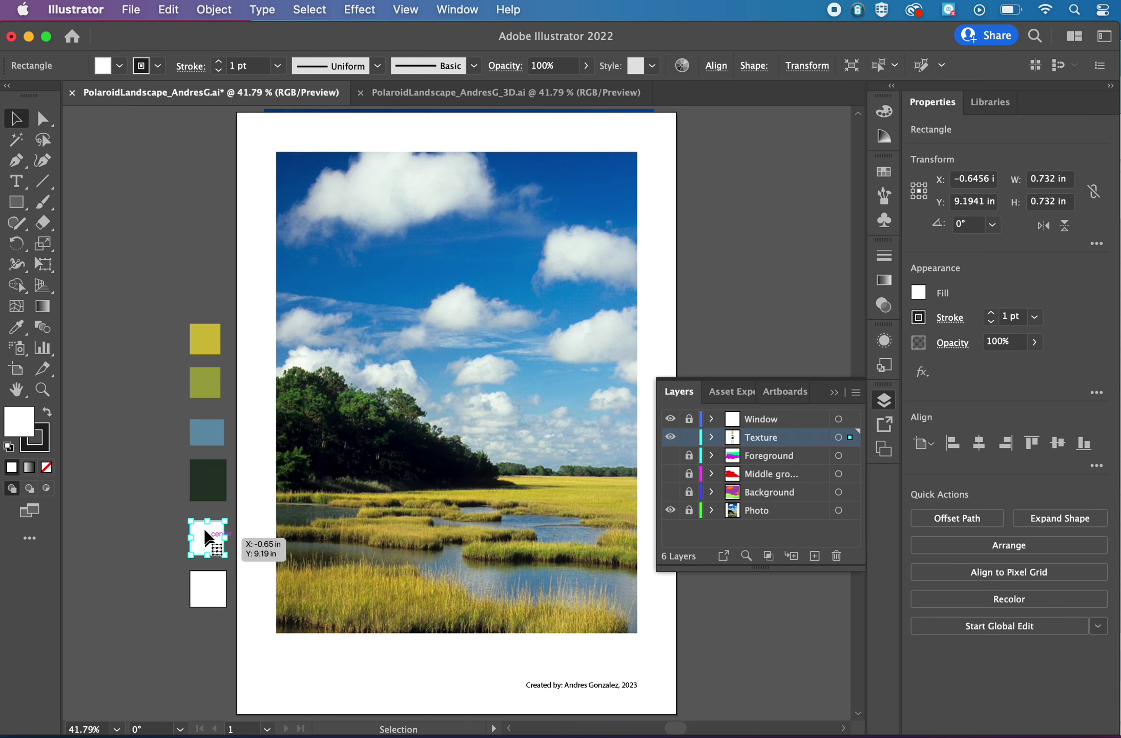
left_click(17, 326)
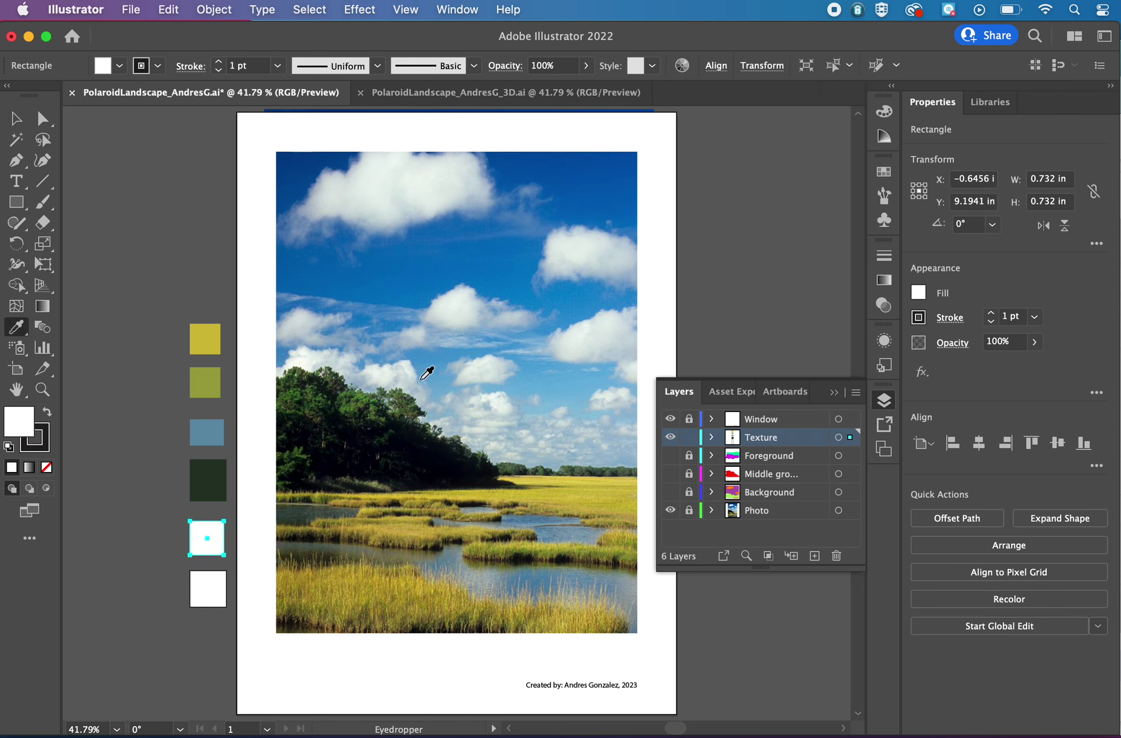
left_click(544, 381)
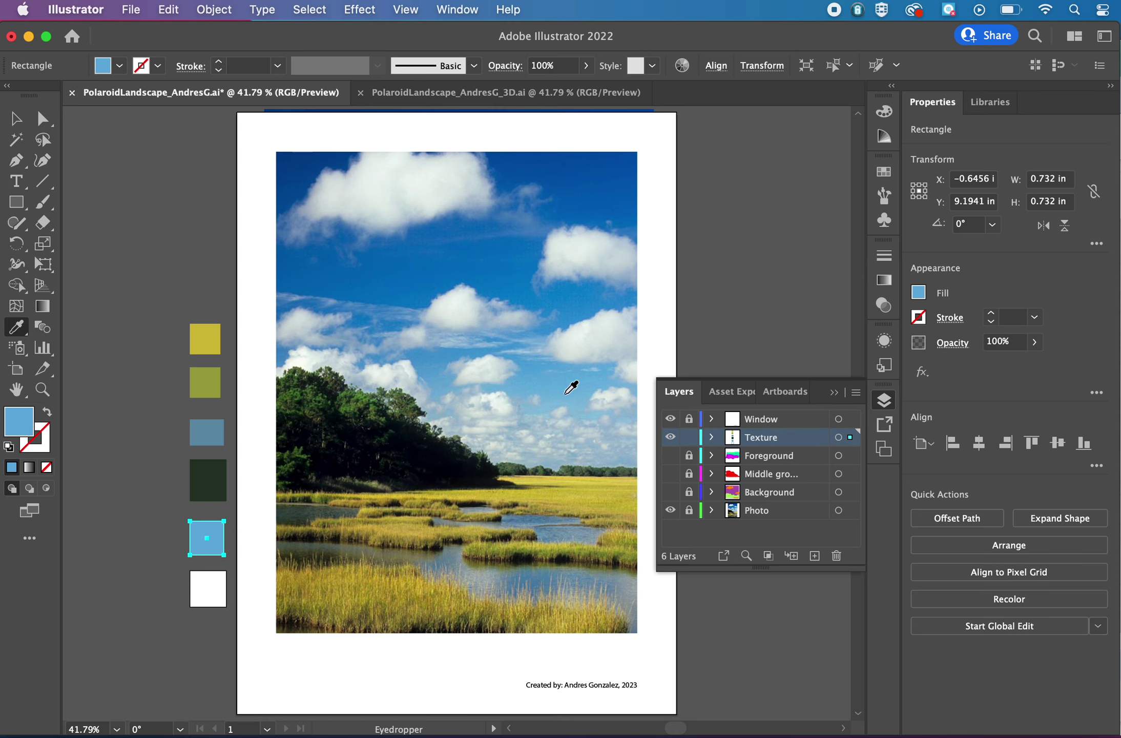
Step: Fill the sixth swatch square with an off-white sampled from the large upper cloud in the photo, and deselect it
left_click(16, 119)
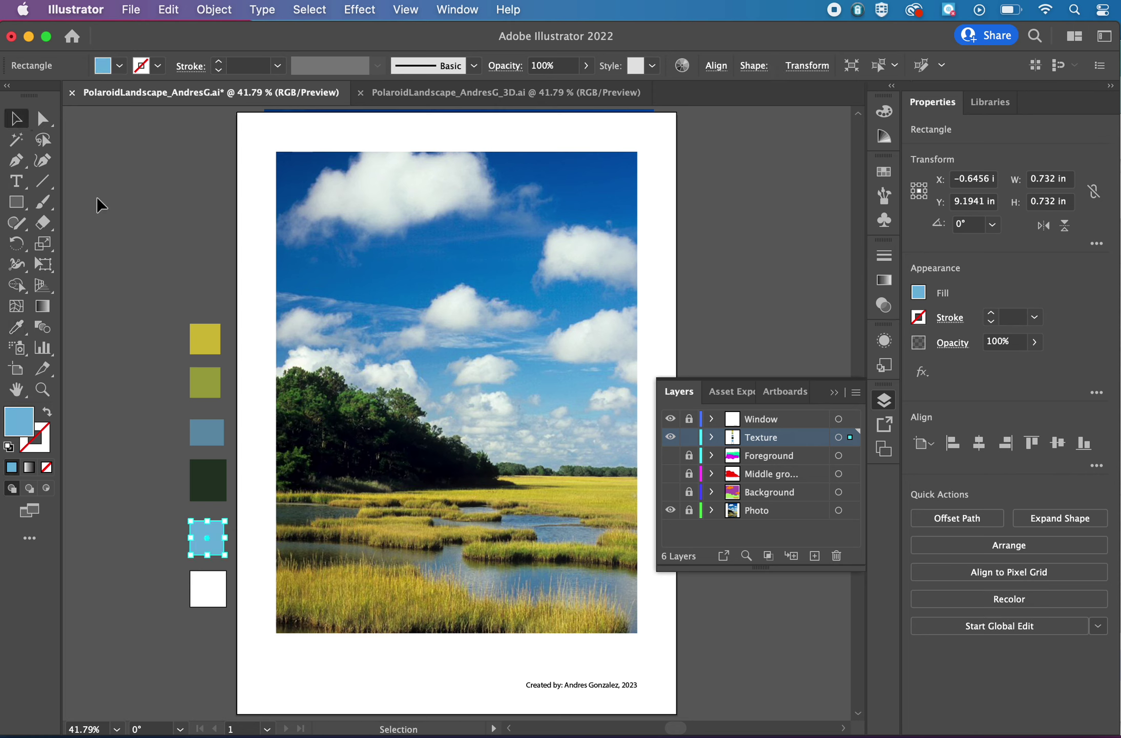
left_click(209, 589)
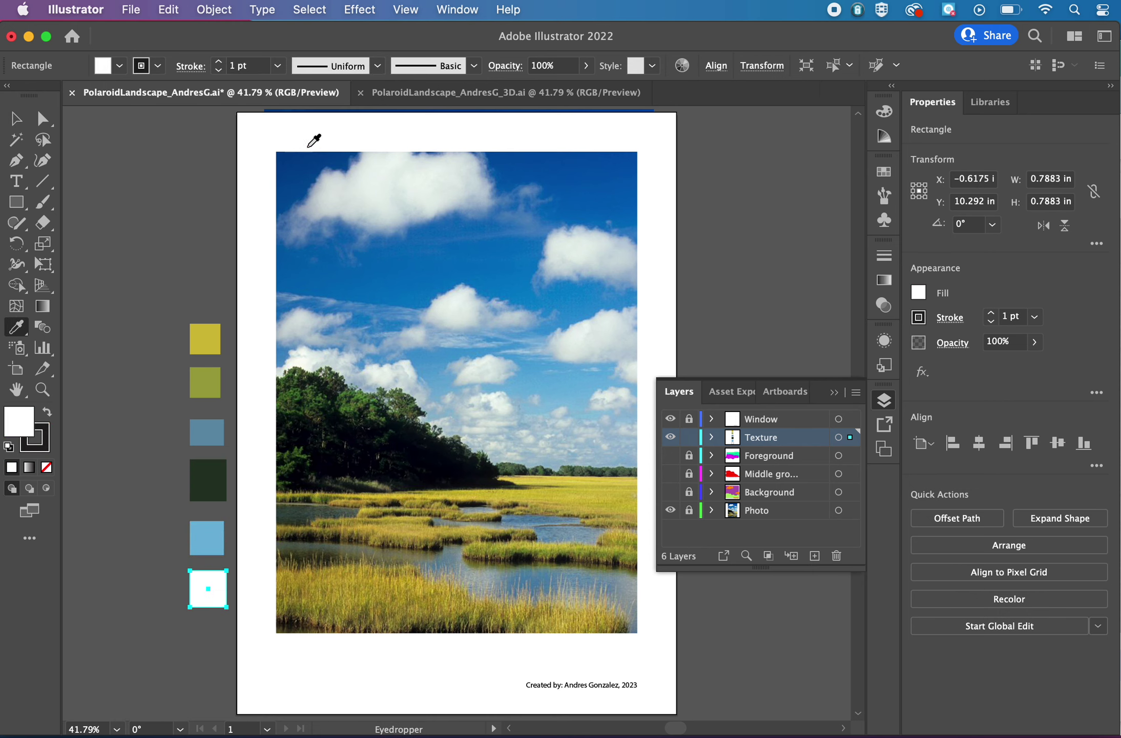
left_click(383, 184)
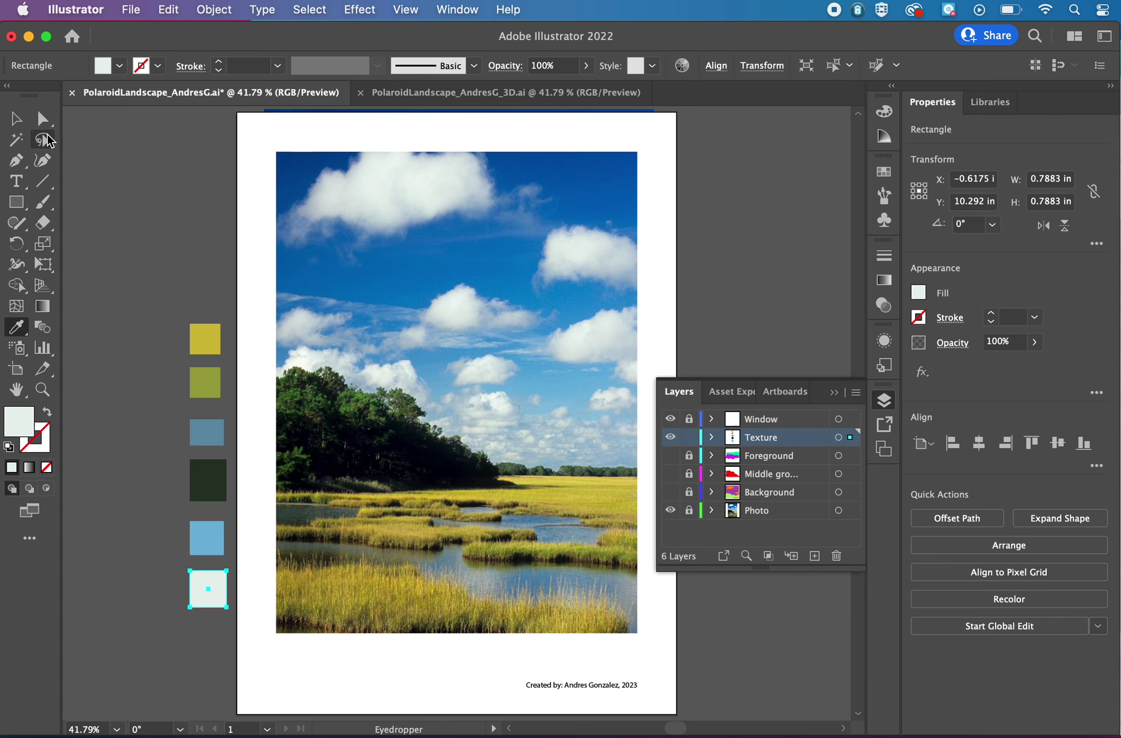
left_click(16, 119)
left_click(147, 201)
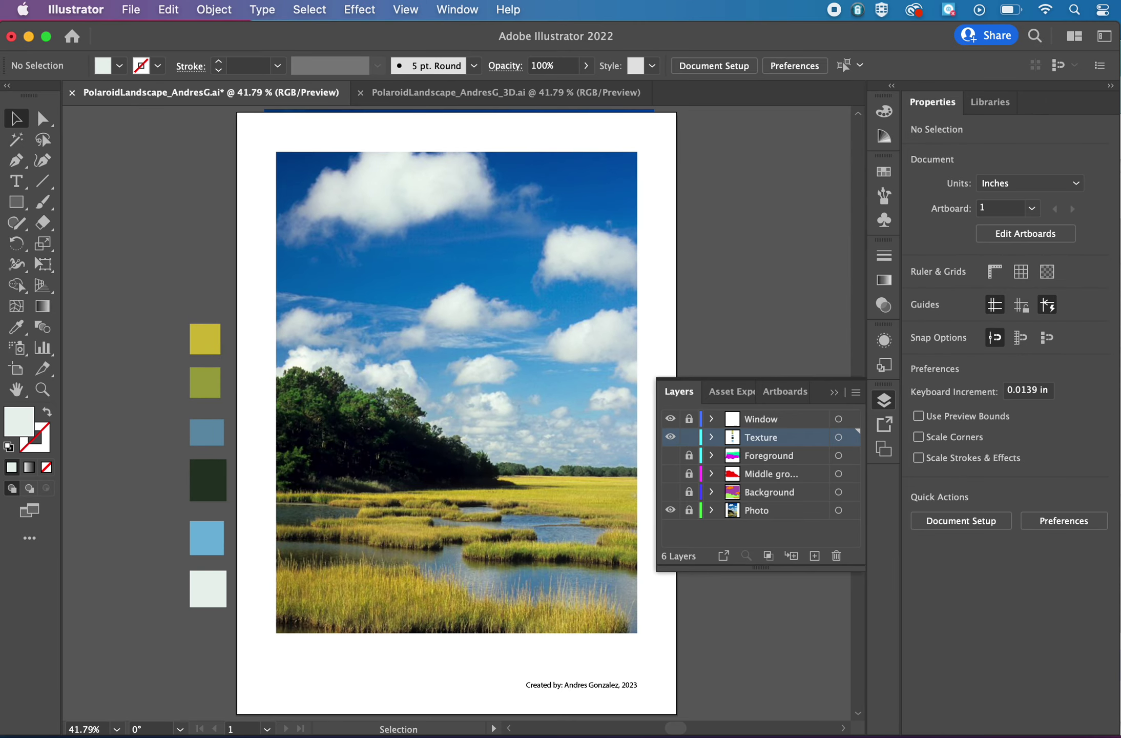
Step: Switch to Google Chrome and filter the construction paper texture image results to Large size
mouse_move(625, 735)
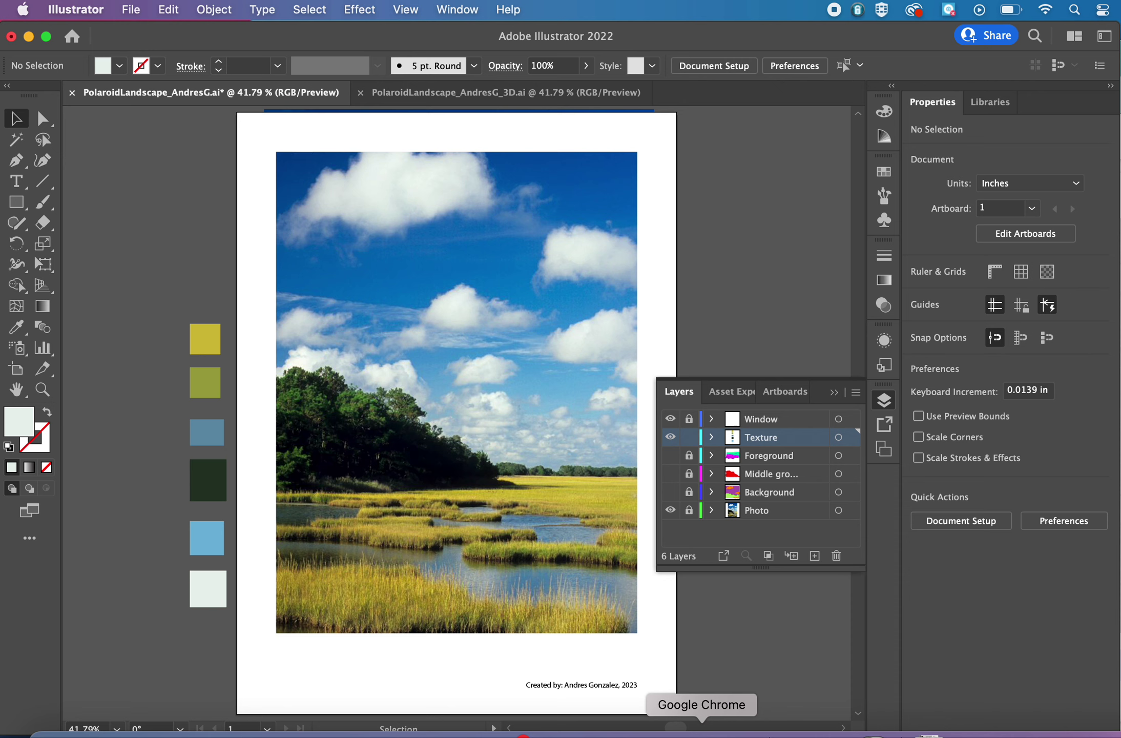
left_click(702, 733)
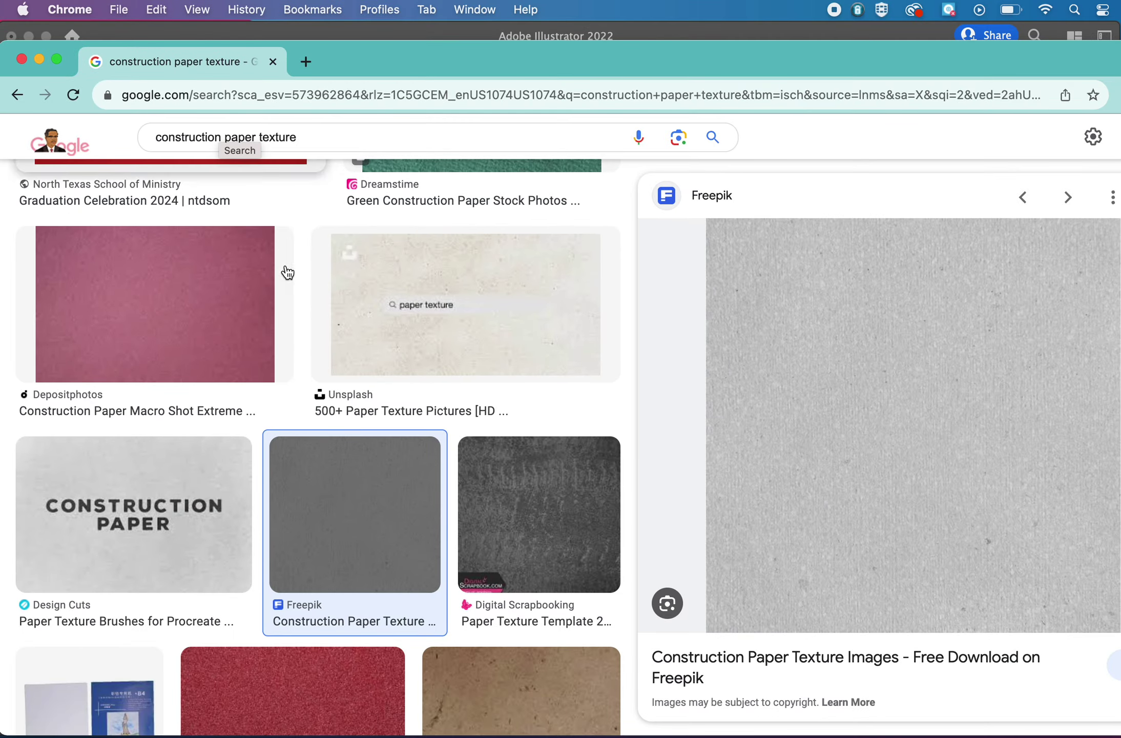
scroll(288, 301, "down", 5)
scroll(290, 301, "down", 15)
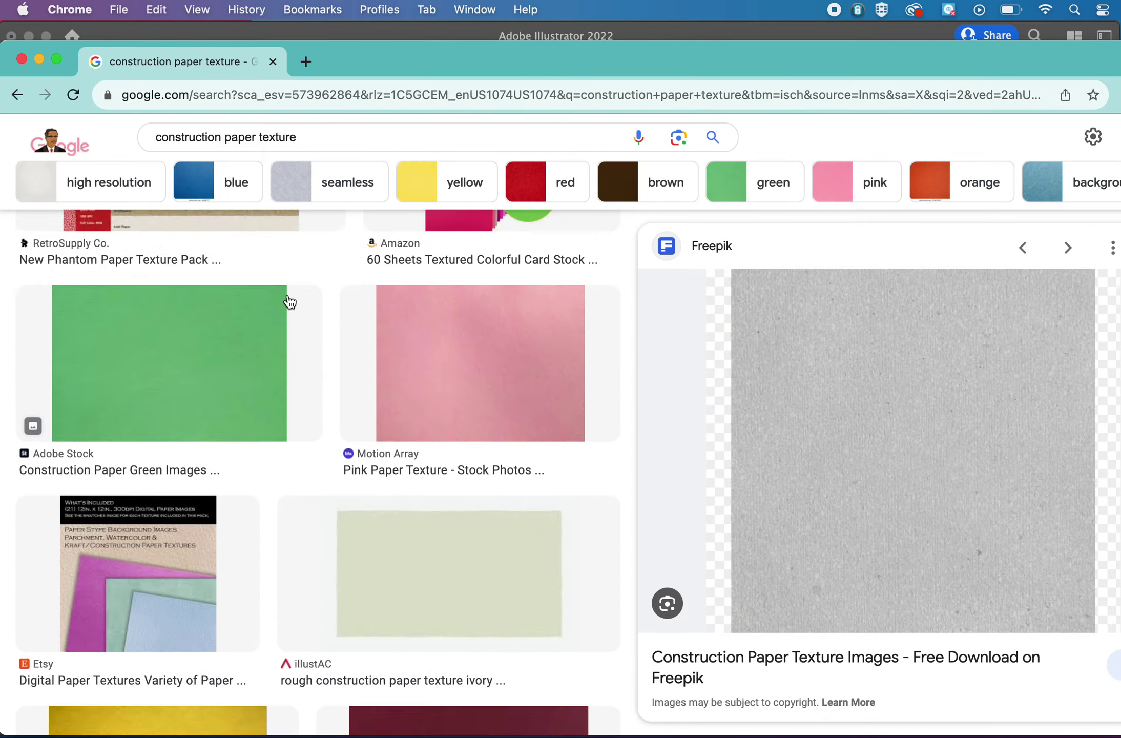
scroll(290, 302, "up", 15)
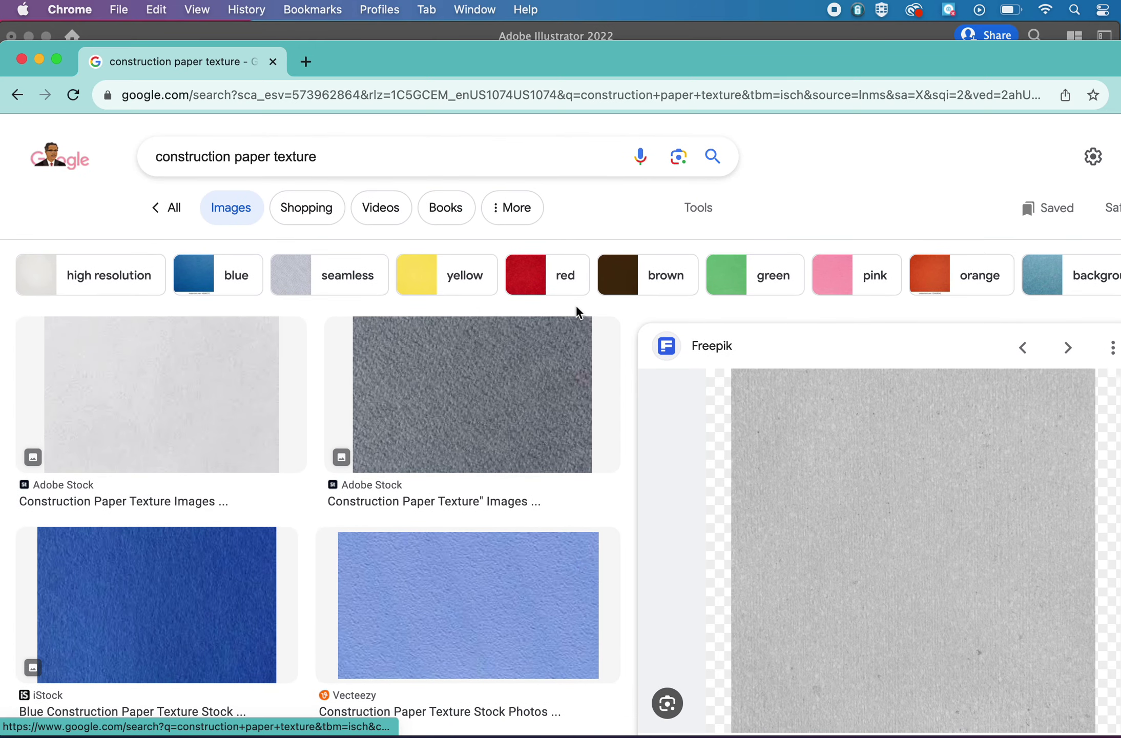
left_click(702, 220)
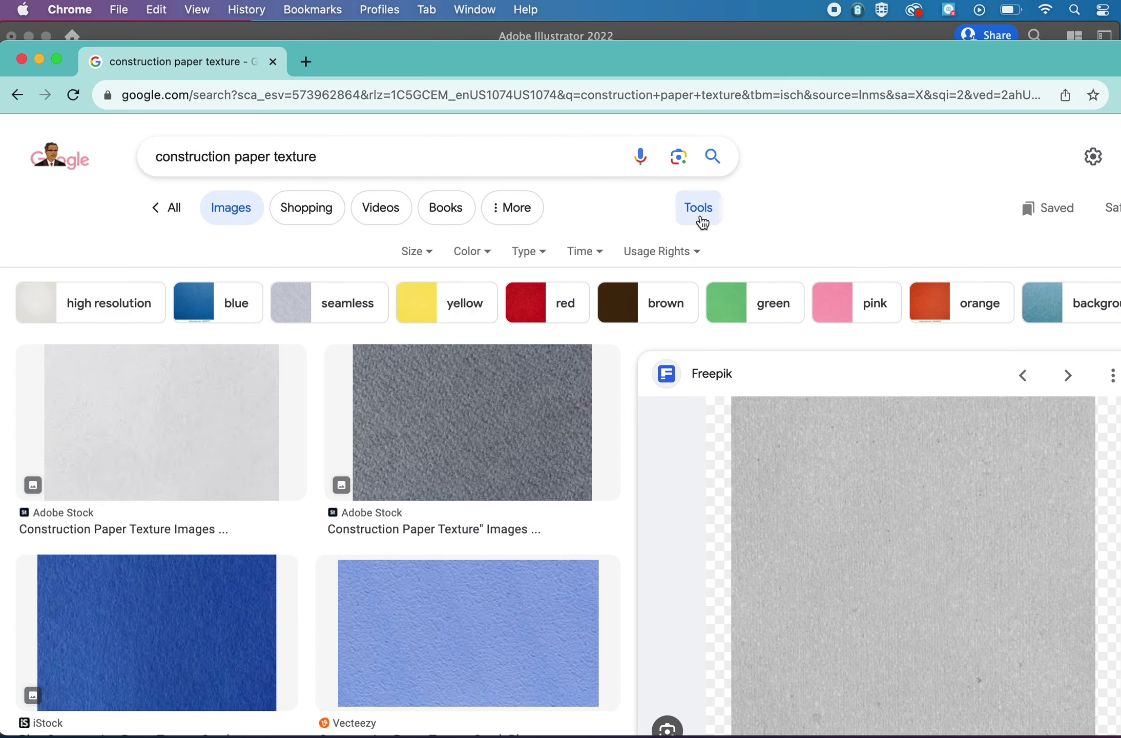
left_click(417, 251)
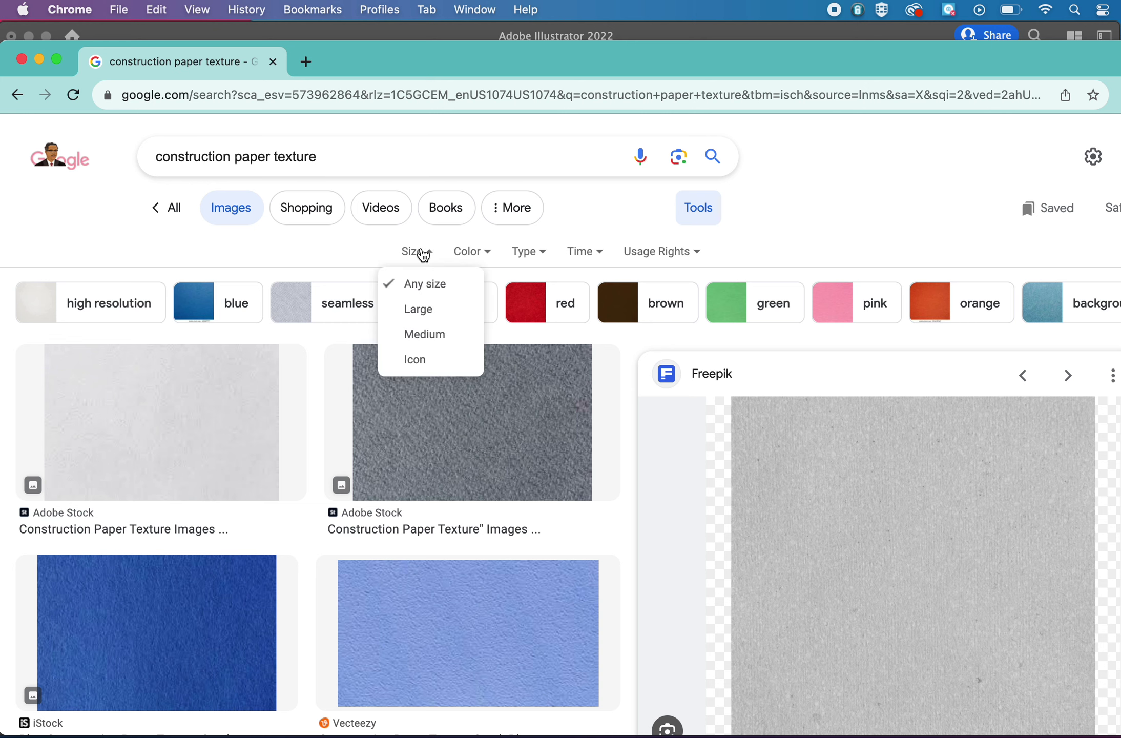
left_click(428, 310)
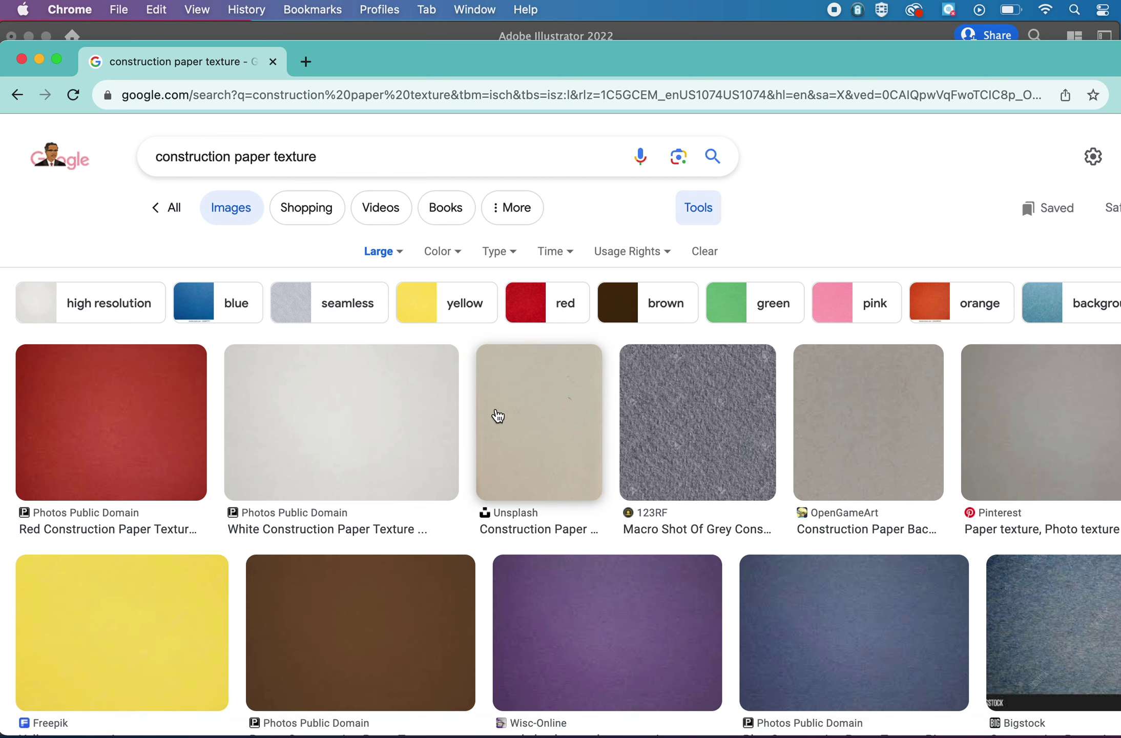
Step: Browse the large construction paper textures and open the preview of Adobe Stock's seamless grey construction paper image
scroll(497, 415, "down", 5)
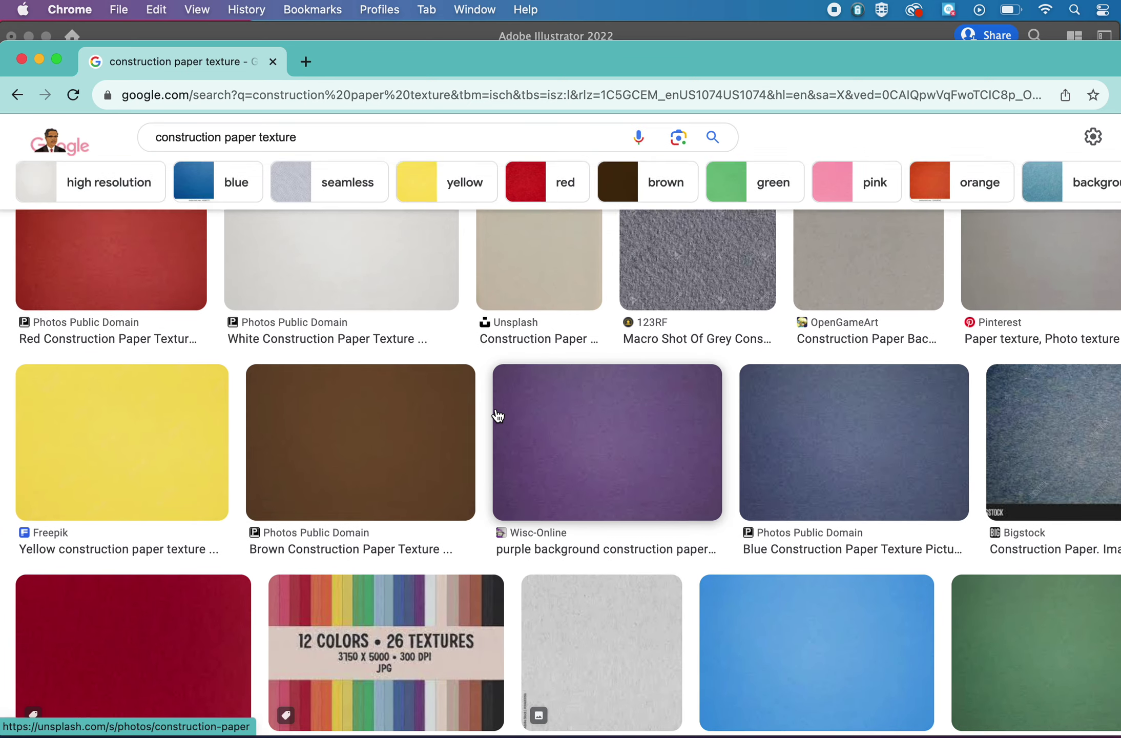
scroll(497, 415, "up", 5)
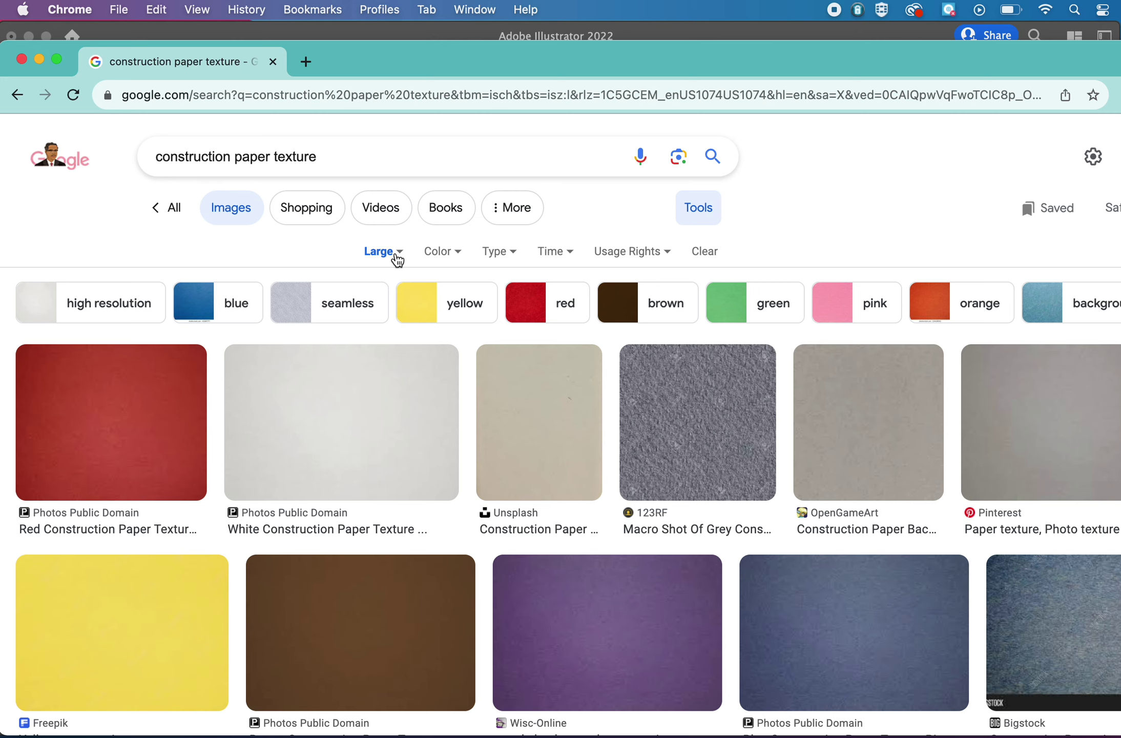
left_click(398, 260)
left_click(398, 261)
scroll(492, 455, "down", 5)
scroll(491, 456, "down", 4)
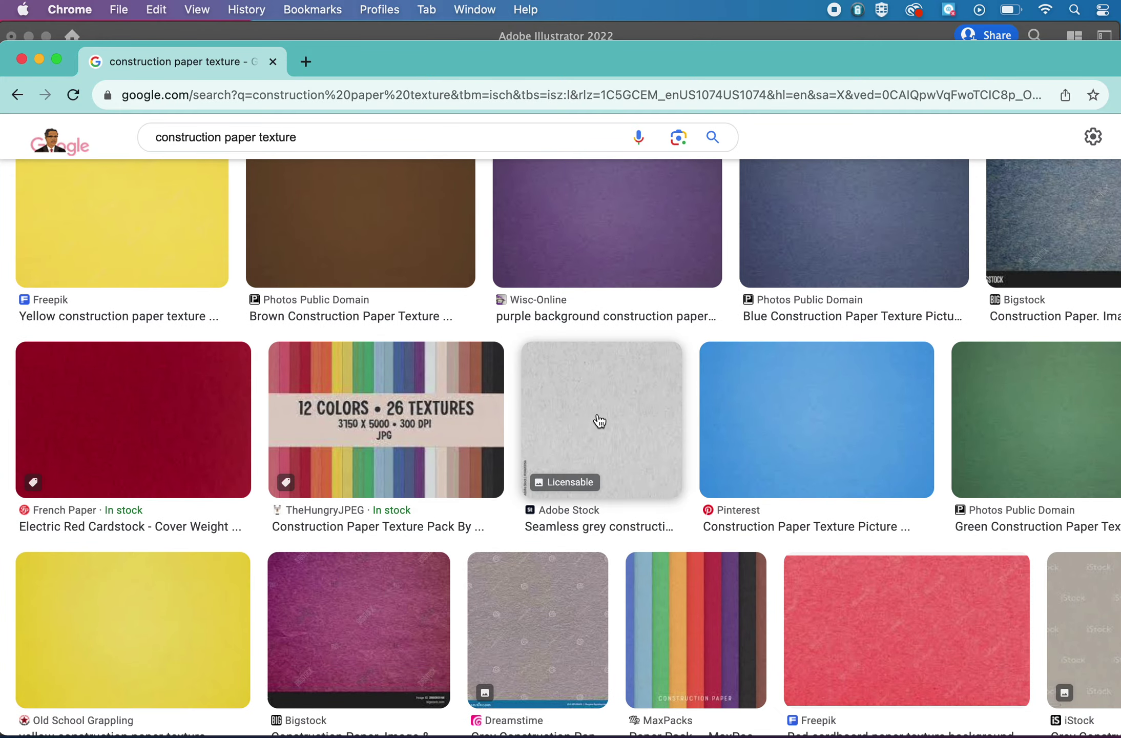
scroll(599, 420, "down", 2)
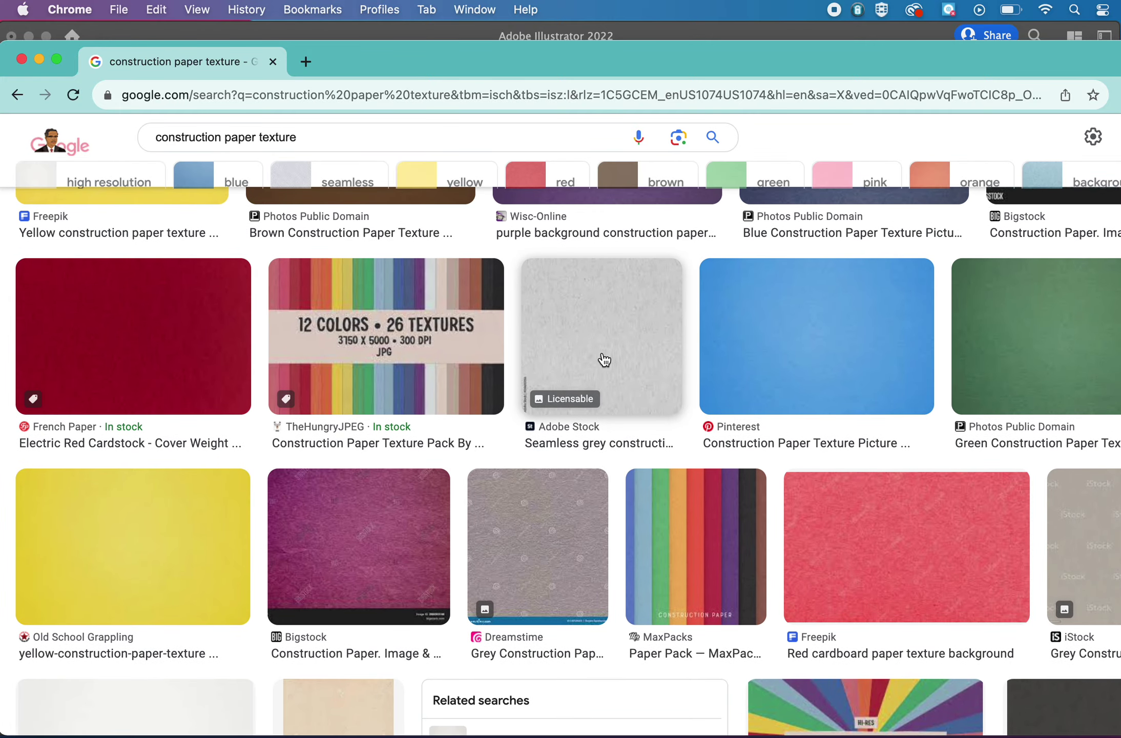
left_click(602, 359)
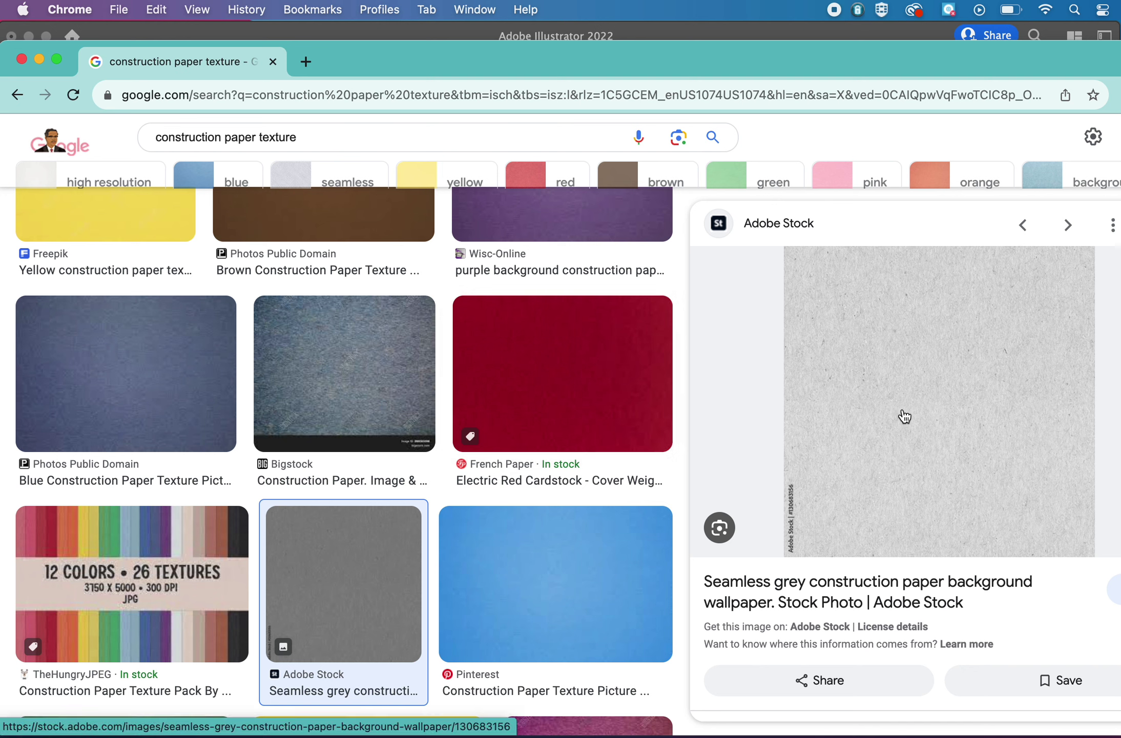
Step: Save the seamless grey construction paper image to the Downloads folder as Paper
right_click(949, 417)
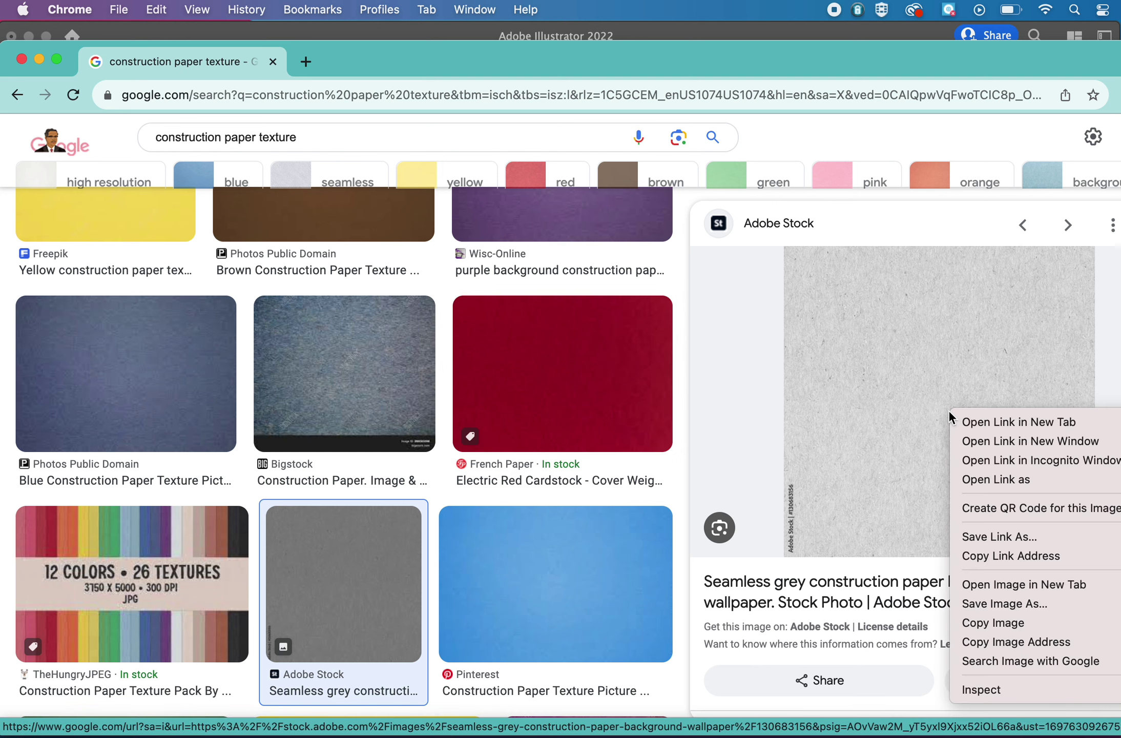
left_click(994, 604)
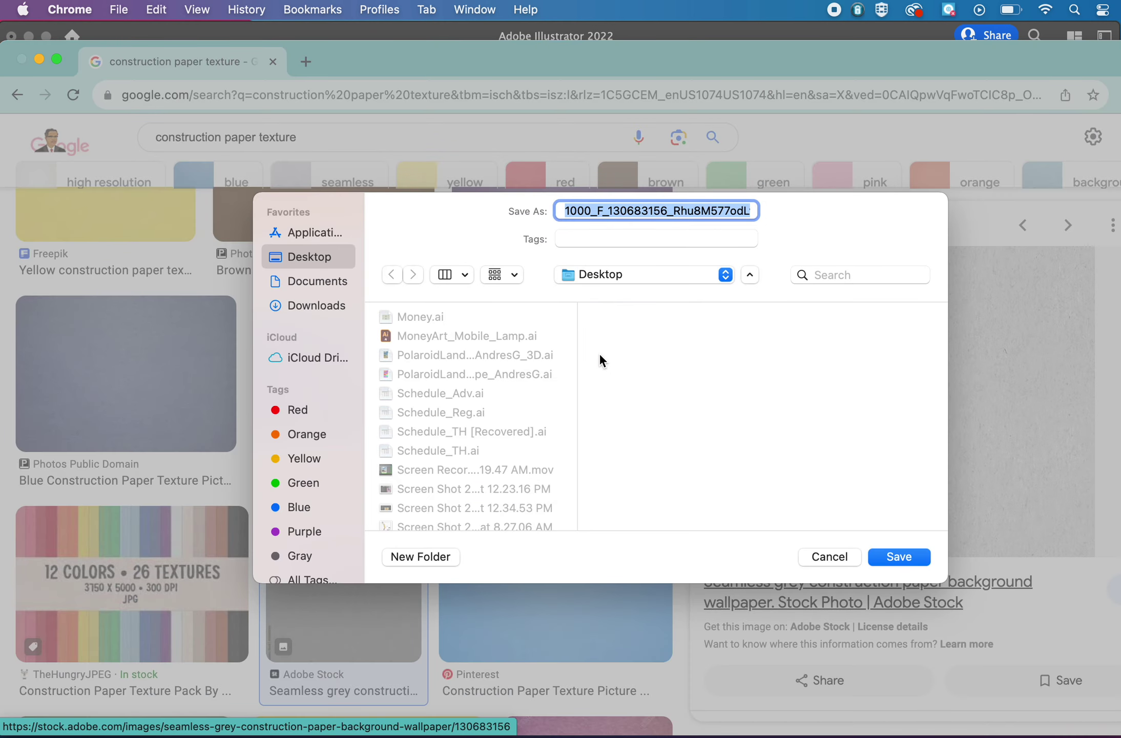
left_click(301, 306)
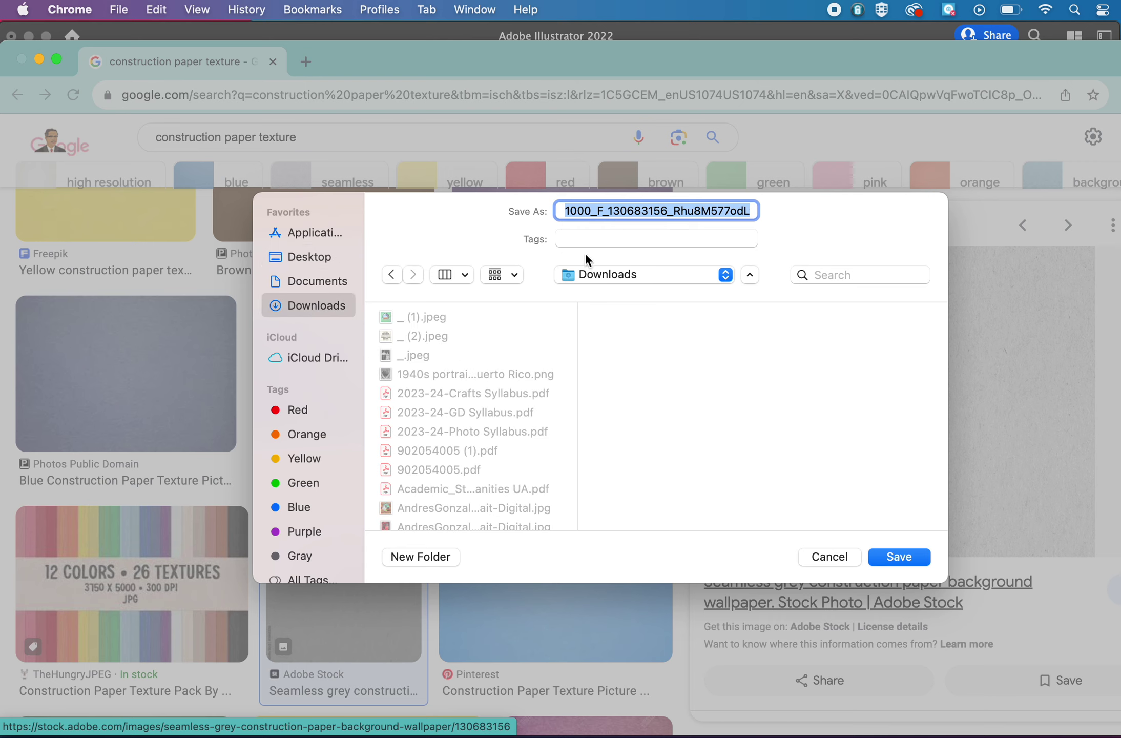
type("Paper")
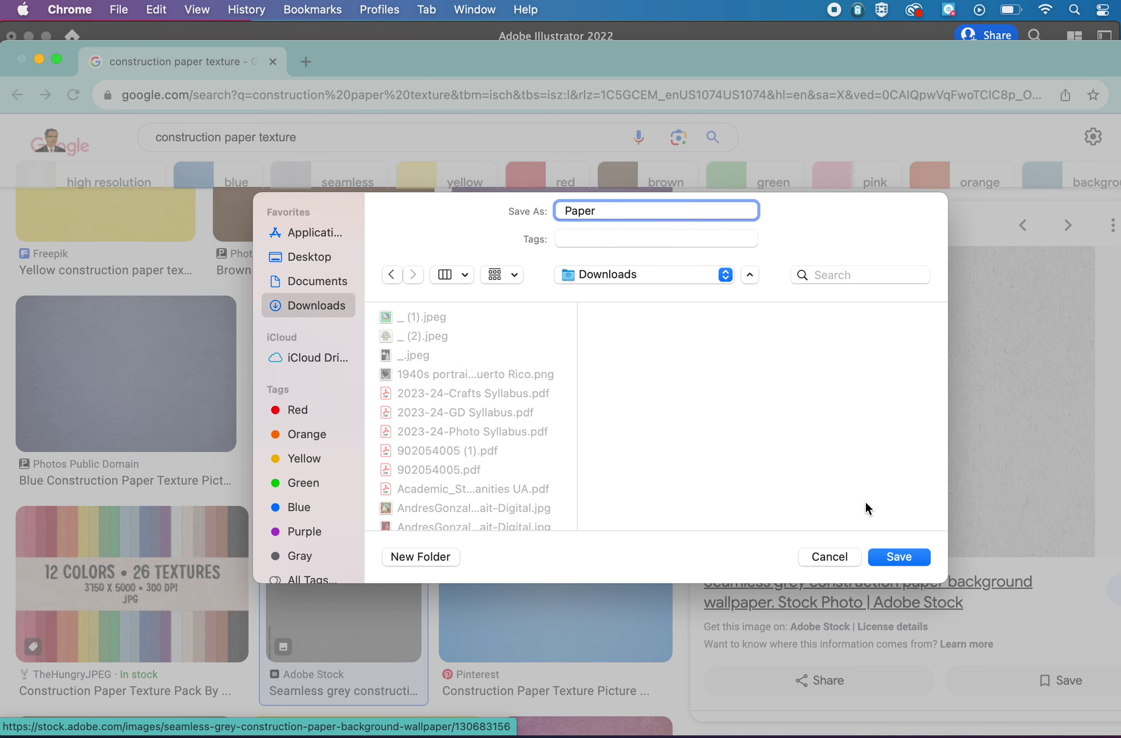
left_click(902, 558)
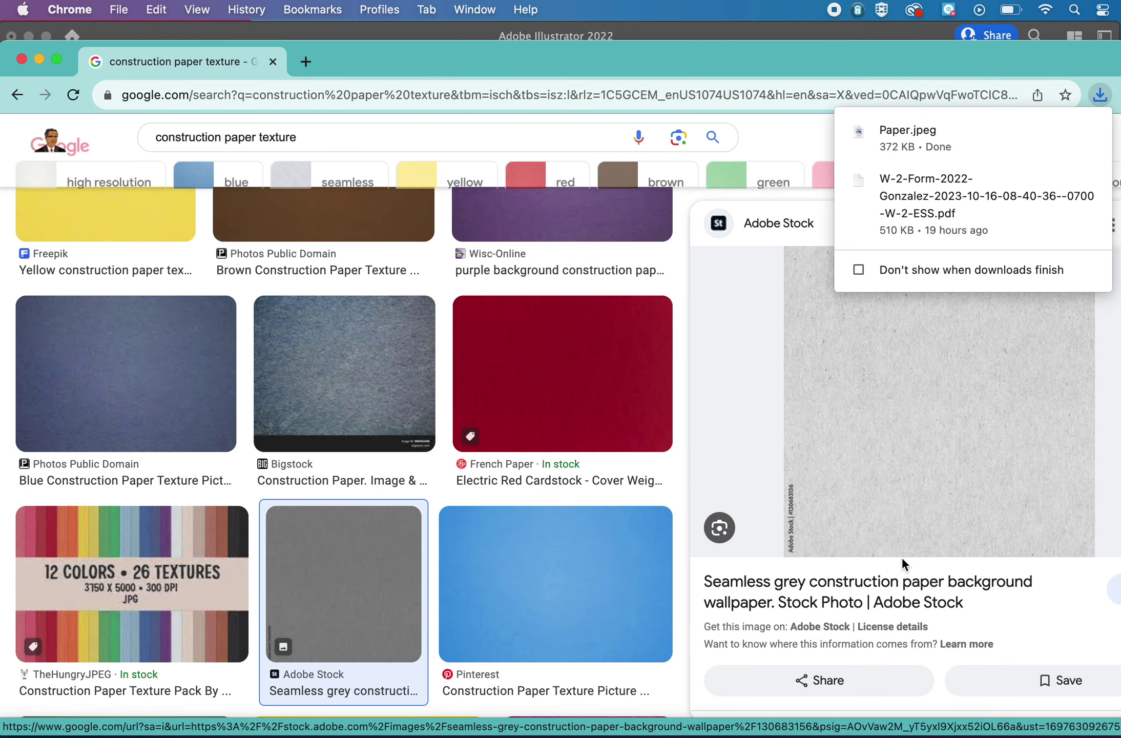
Step: Switch to Adobe Illustrator and place Paper.jpeg from the Downloads folder onto the landscape artboard on the Texture layer
mouse_move(656, 734)
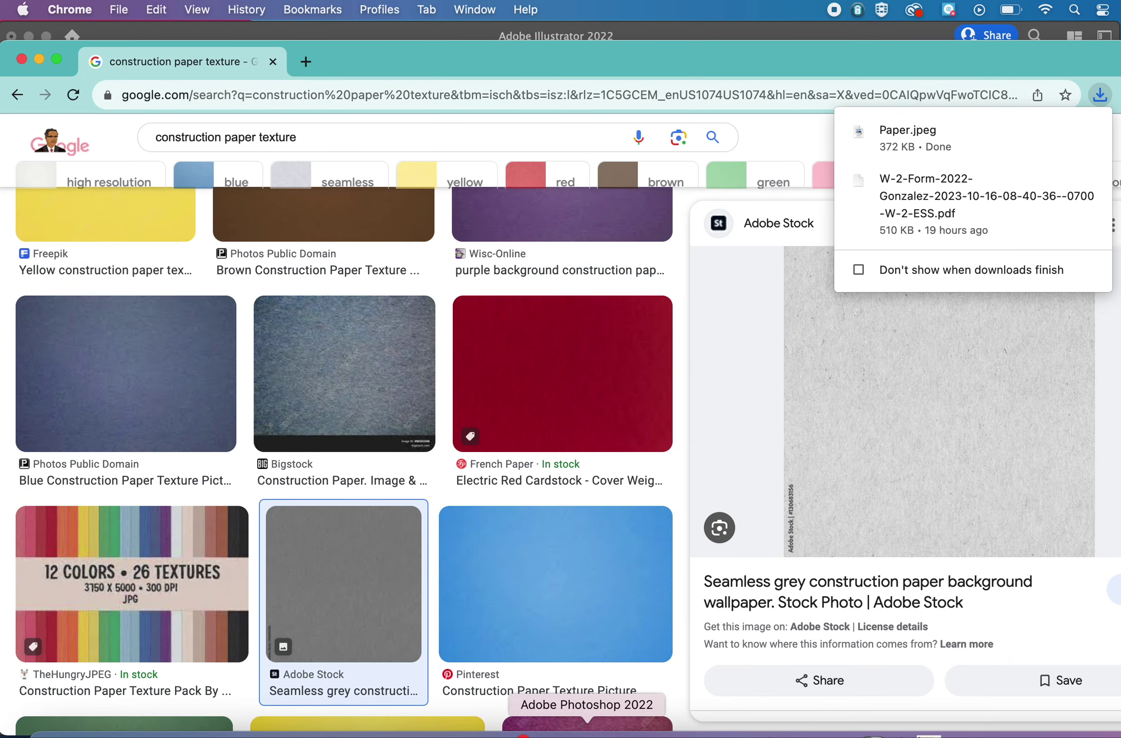
left_click(669, 528)
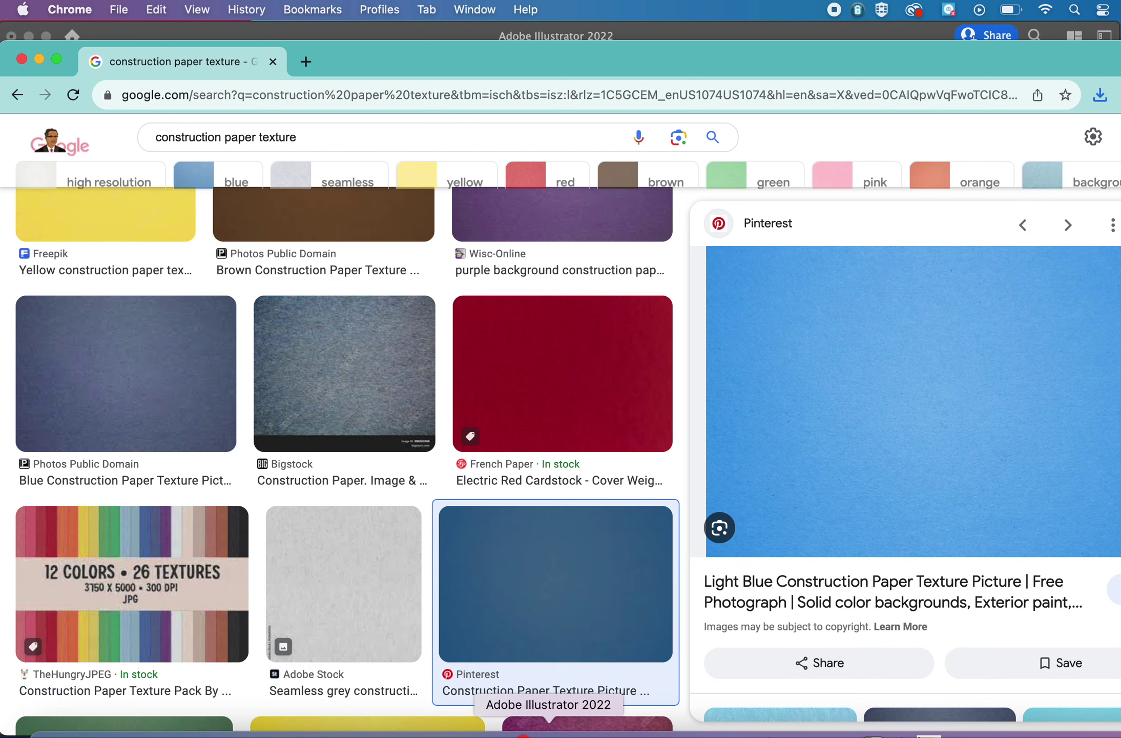
left_click(549, 732)
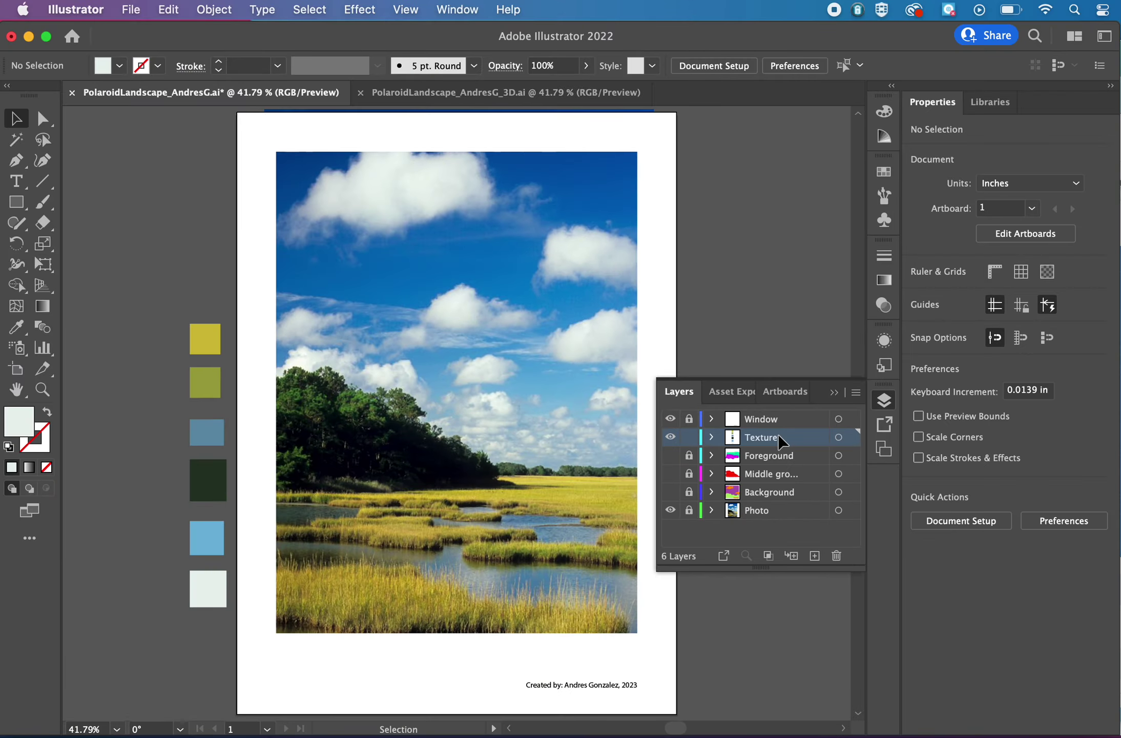
left_click(129, 9)
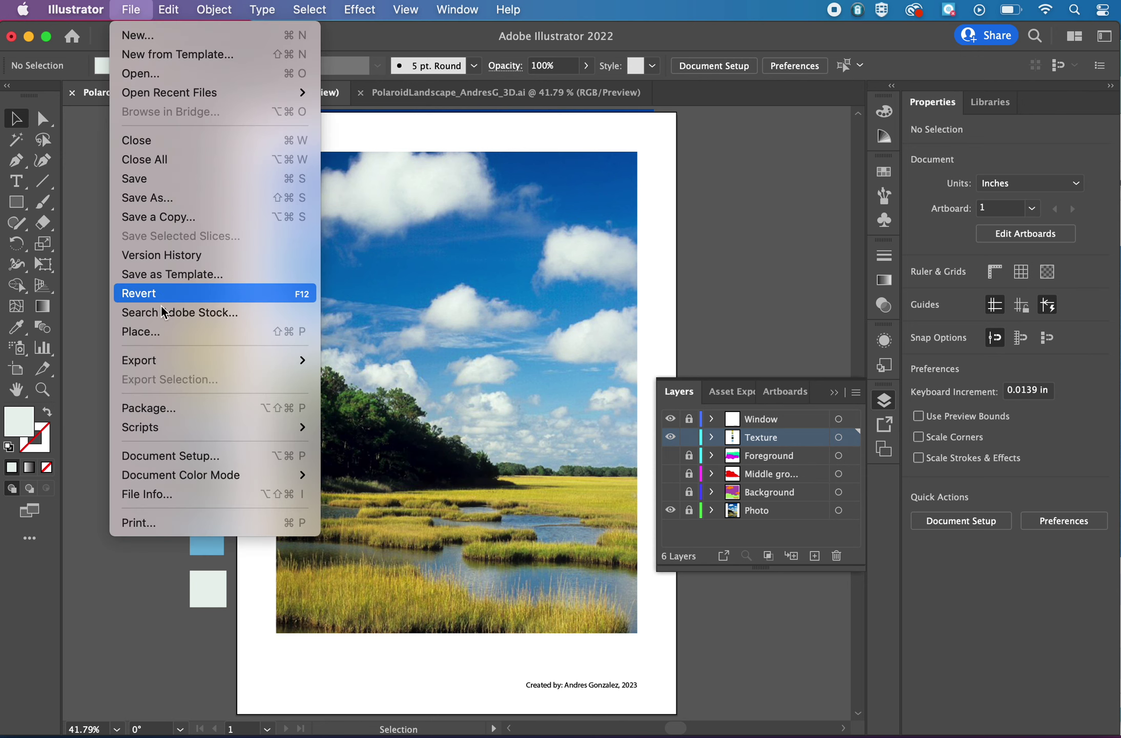
left_click(161, 336)
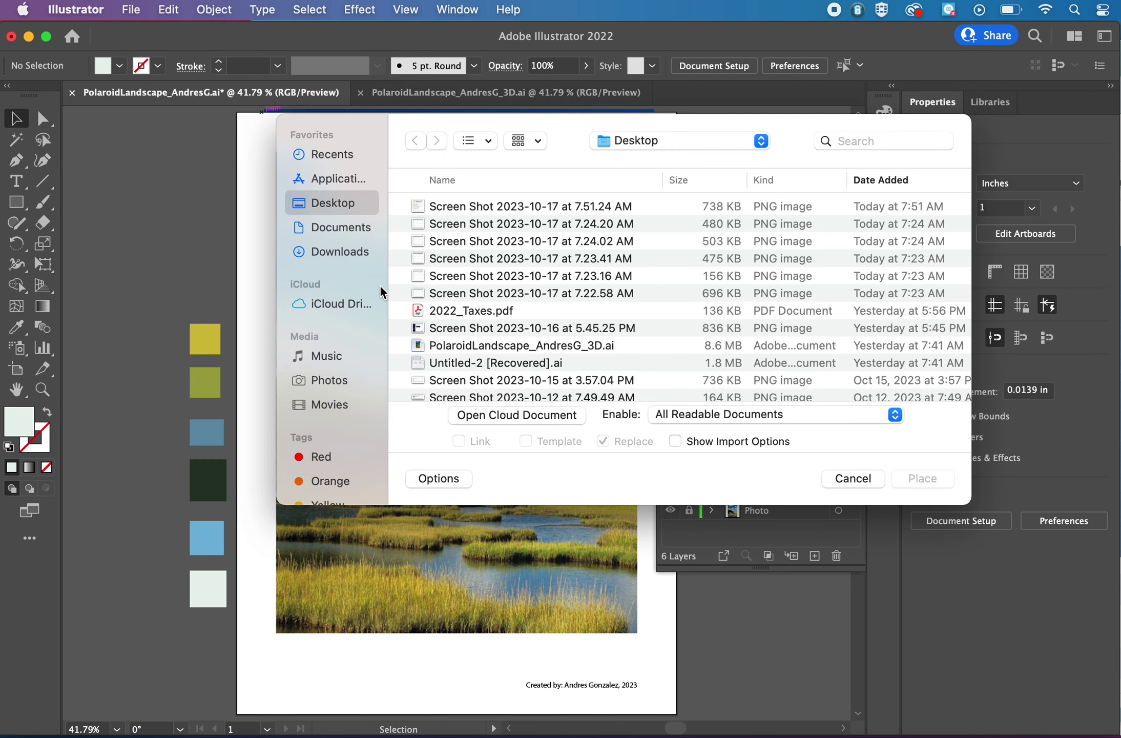
left_click(324, 252)
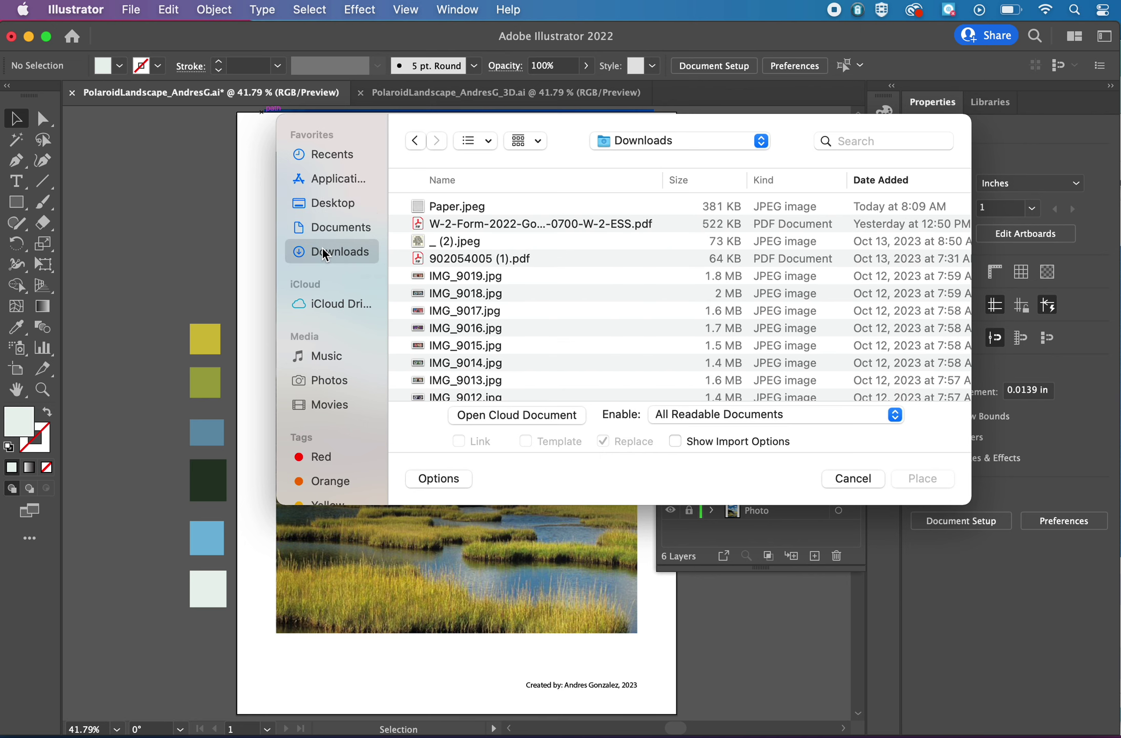
left_click(448, 208)
left_click(922, 479)
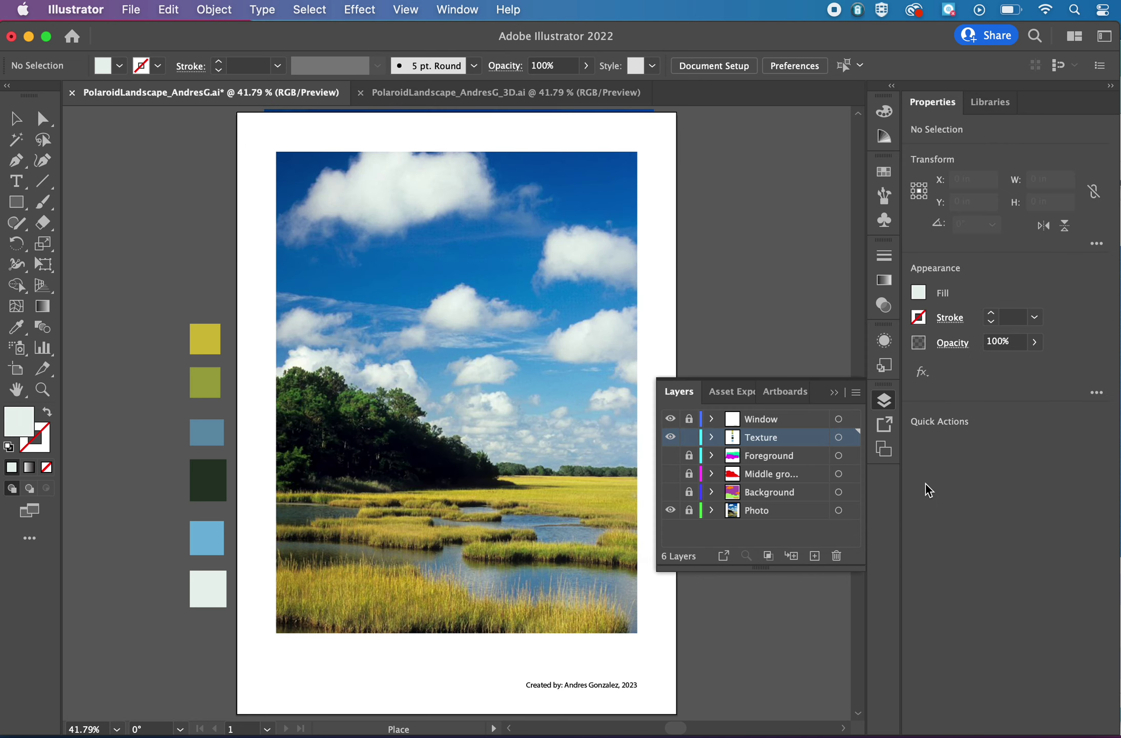
left_click(321, 299)
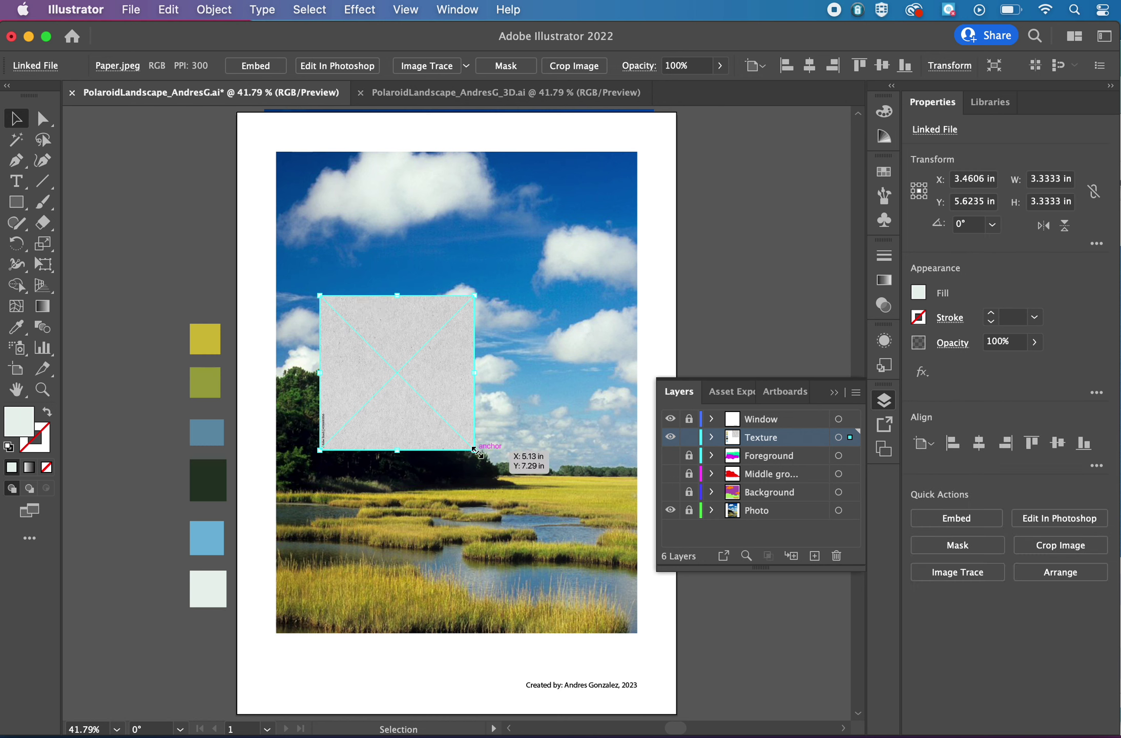
Step: Enlarge the placed paper image to about 10.92 in square and move it to cover the width of the Polaroid window
left_click_drag(474, 449, 673, 670)
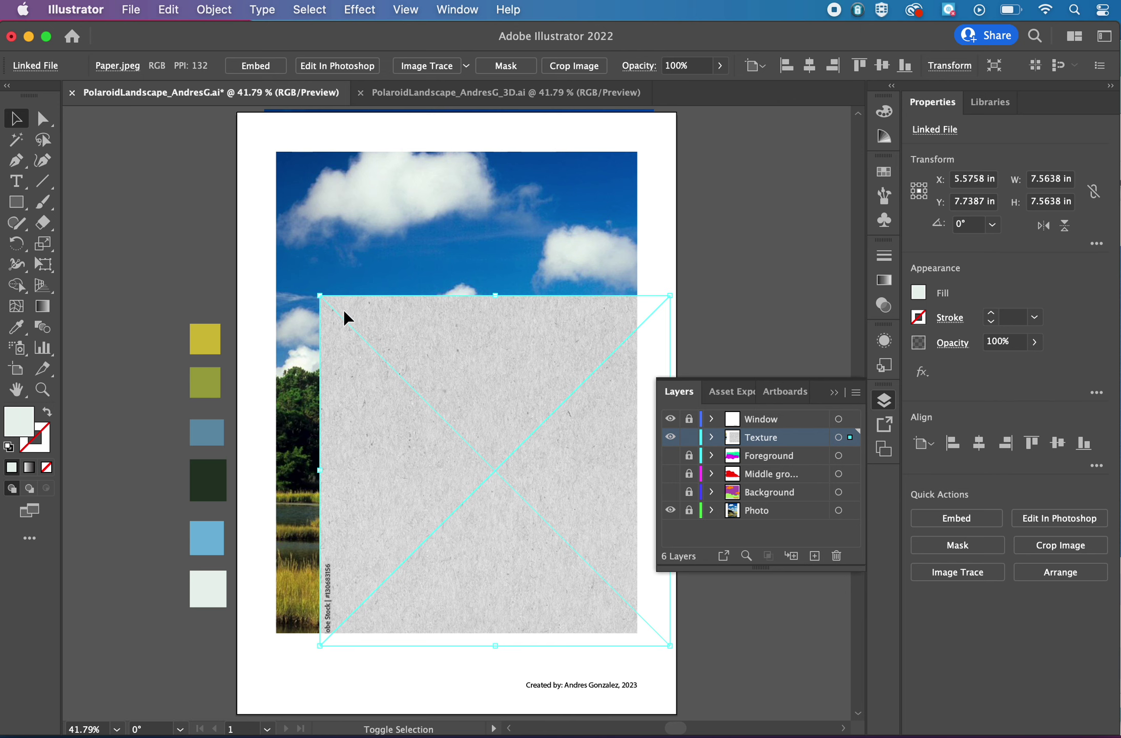
left_click_drag(319, 294, 164, 153)
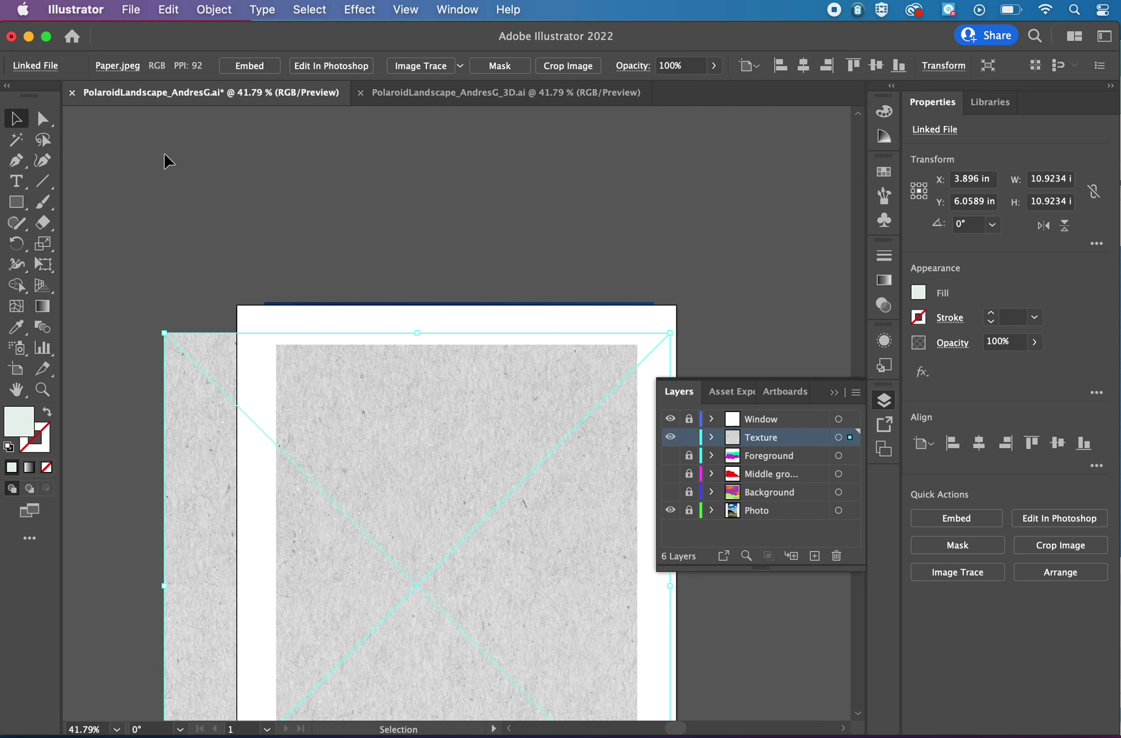
key("Return")
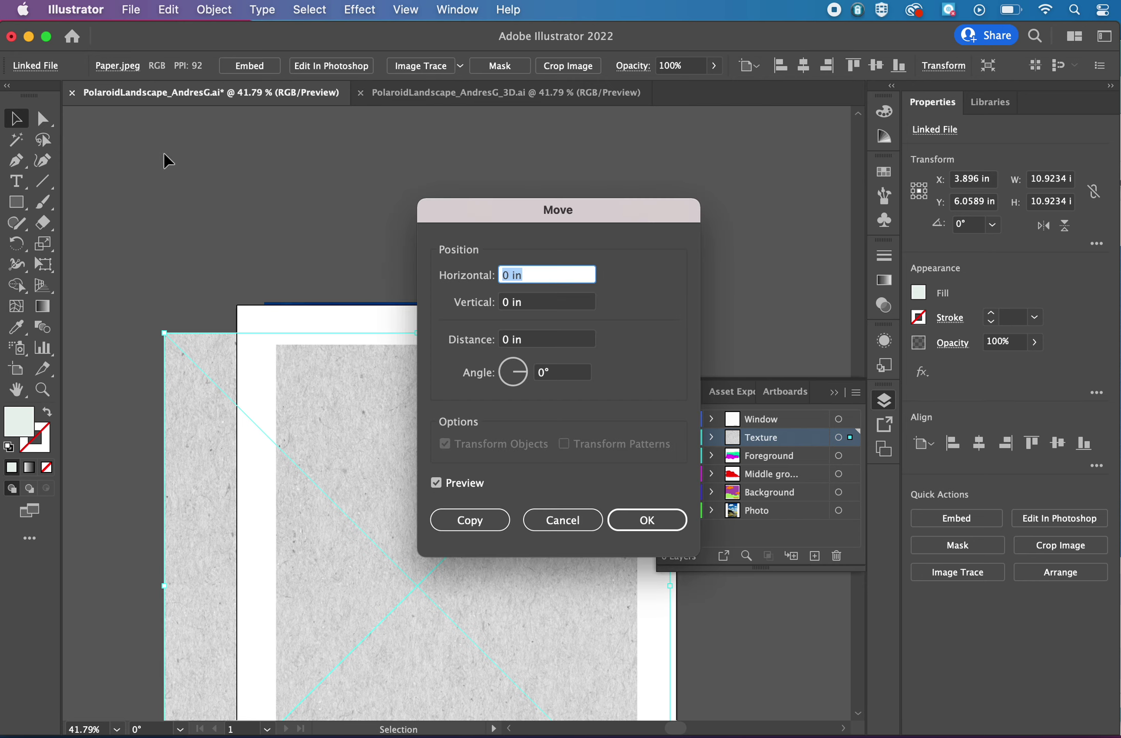
left_click(561, 519)
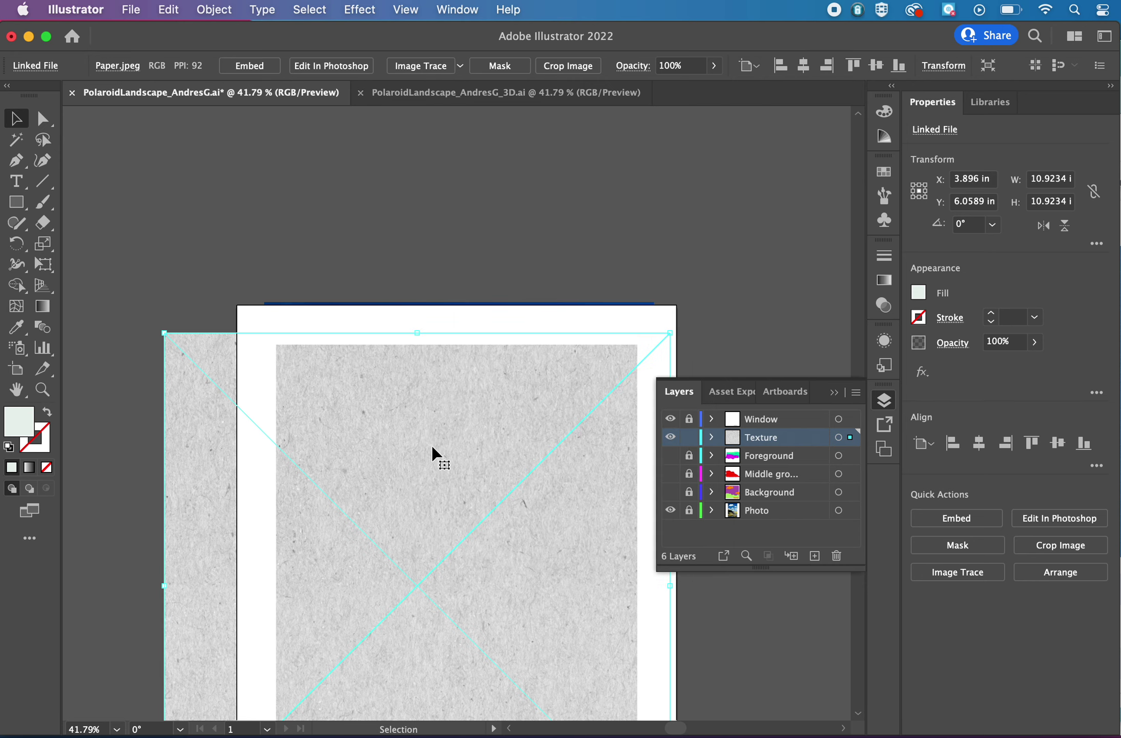
left_click_drag(405, 437, 448, 416)
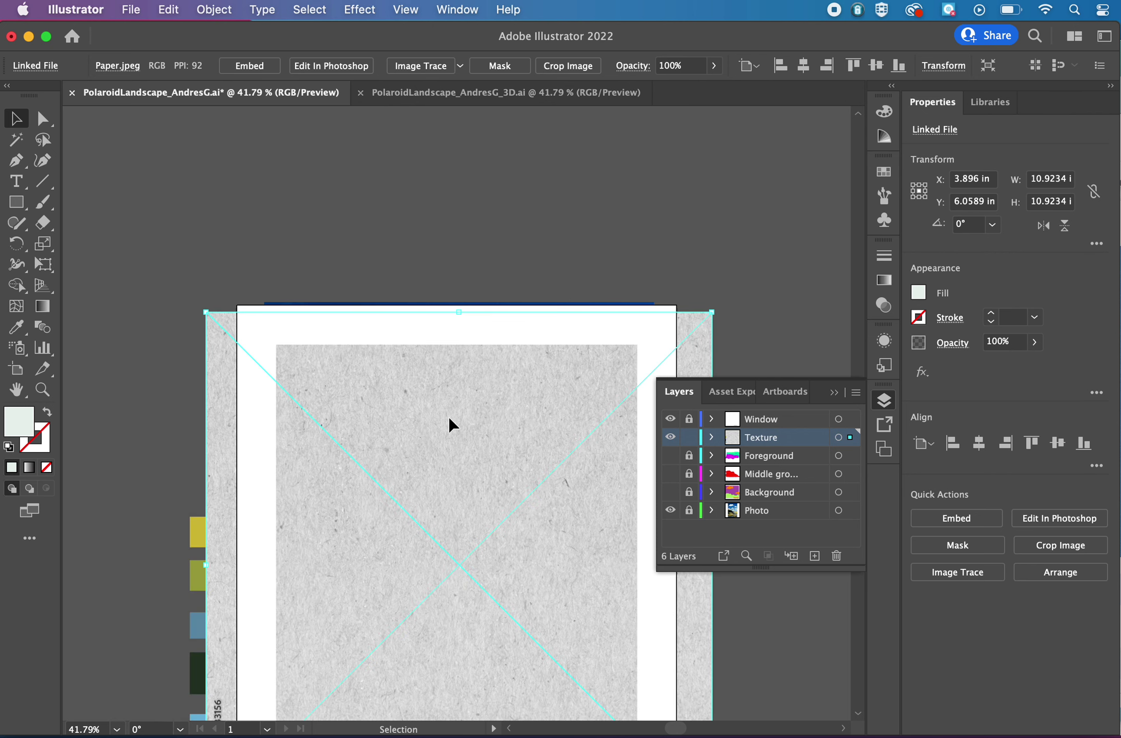
Step: Deselect the paper image and show the Foreground, Middle ground and Background layers
left_click(462, 207)
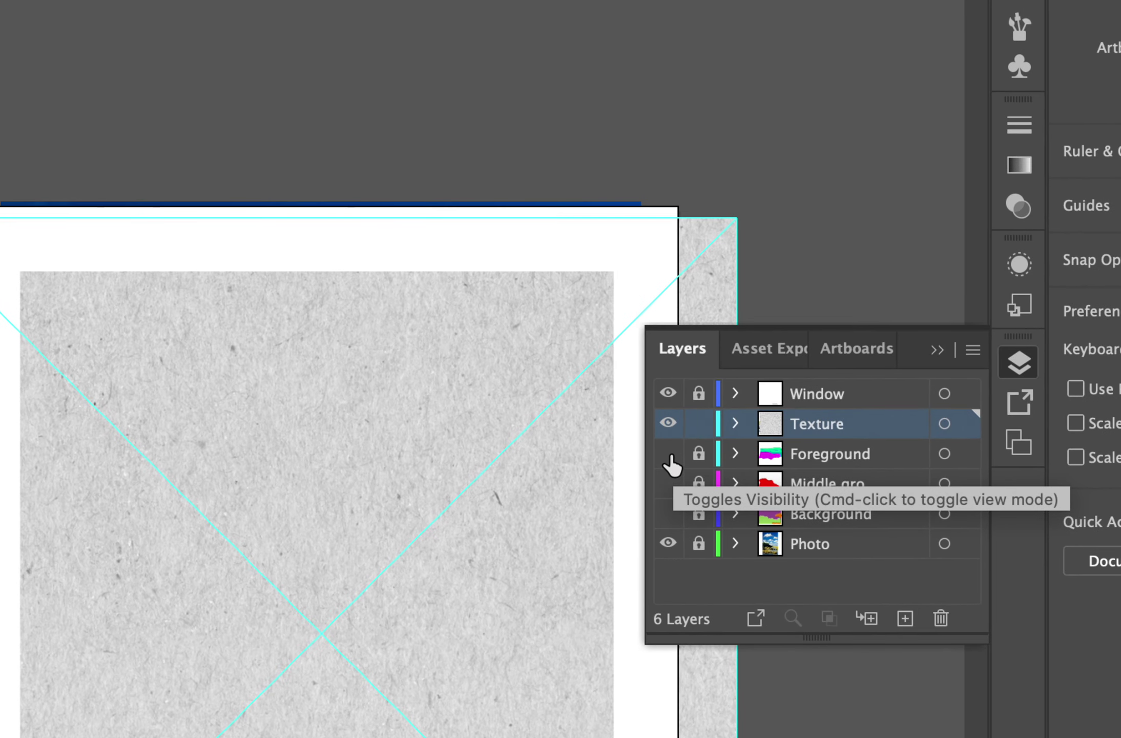
left_click(668, 453)
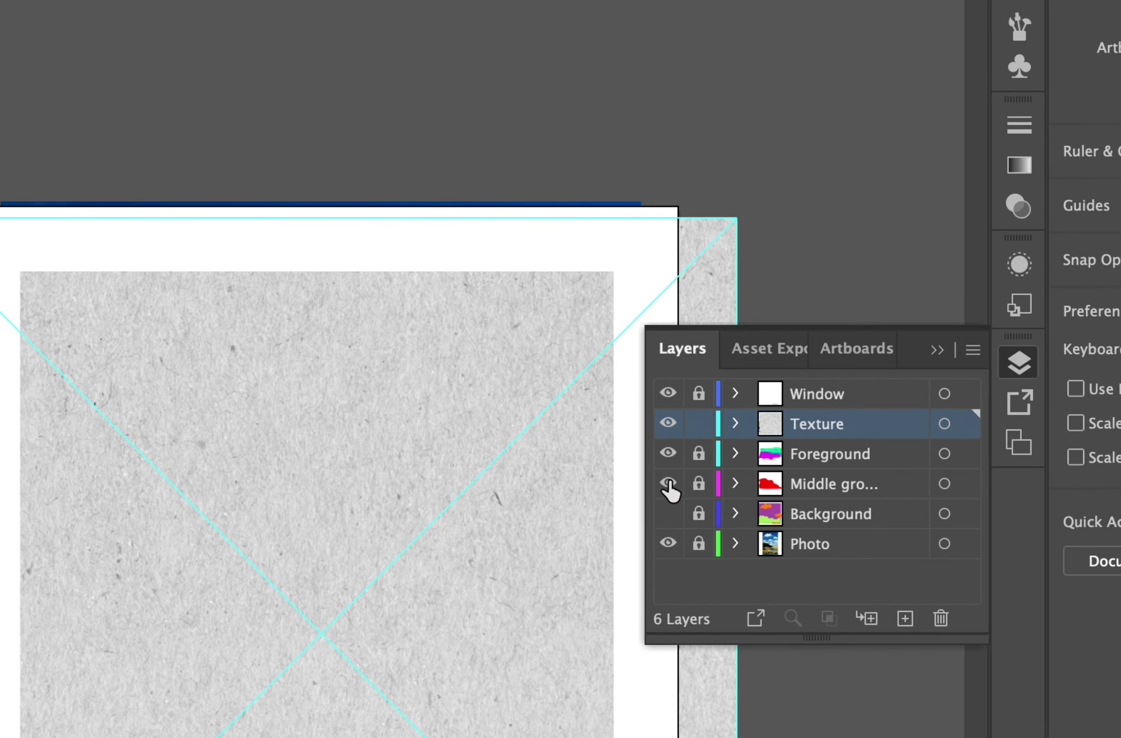
left_click(668, 514)
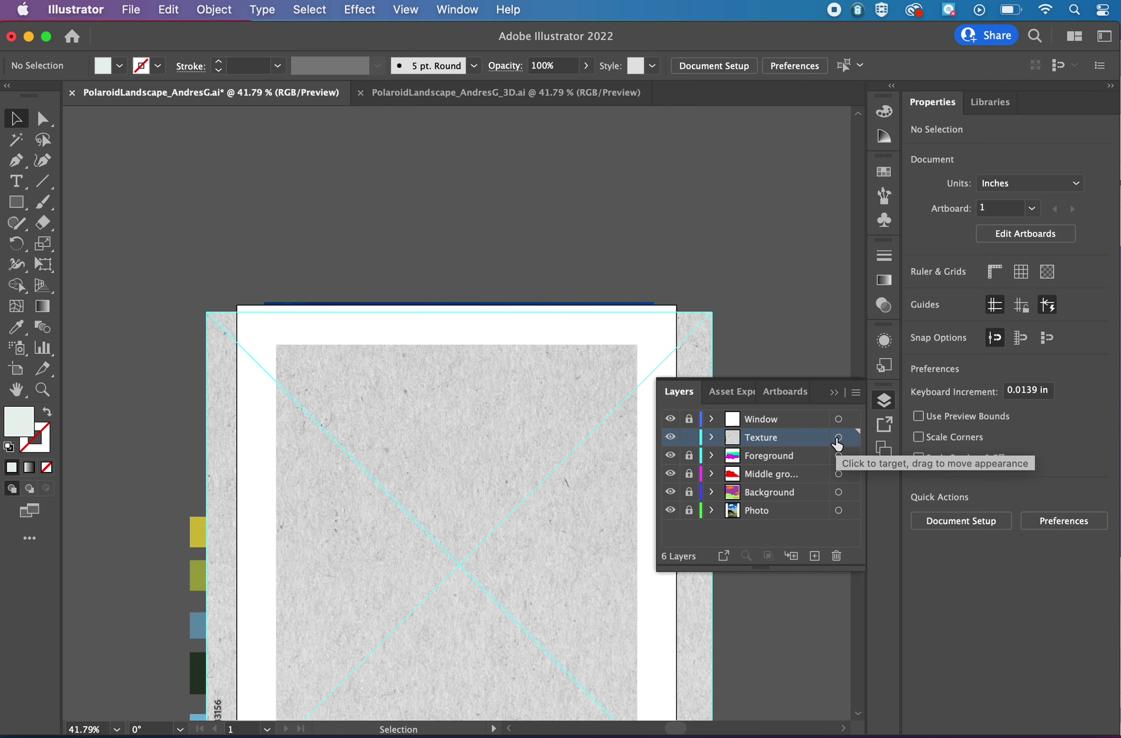
Step: Set the blending mode of the paper texture image to Multiply at 100% opacity
left_click(838, 437)
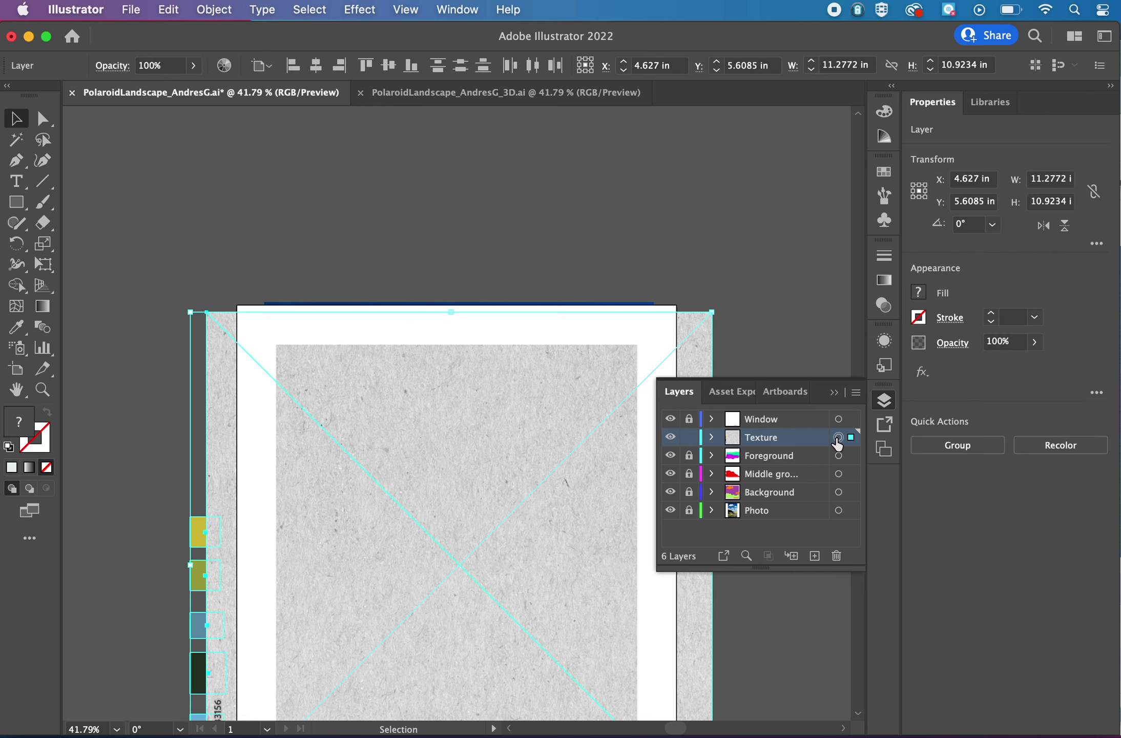
left_click(474, 246)
left_click(443, 452)
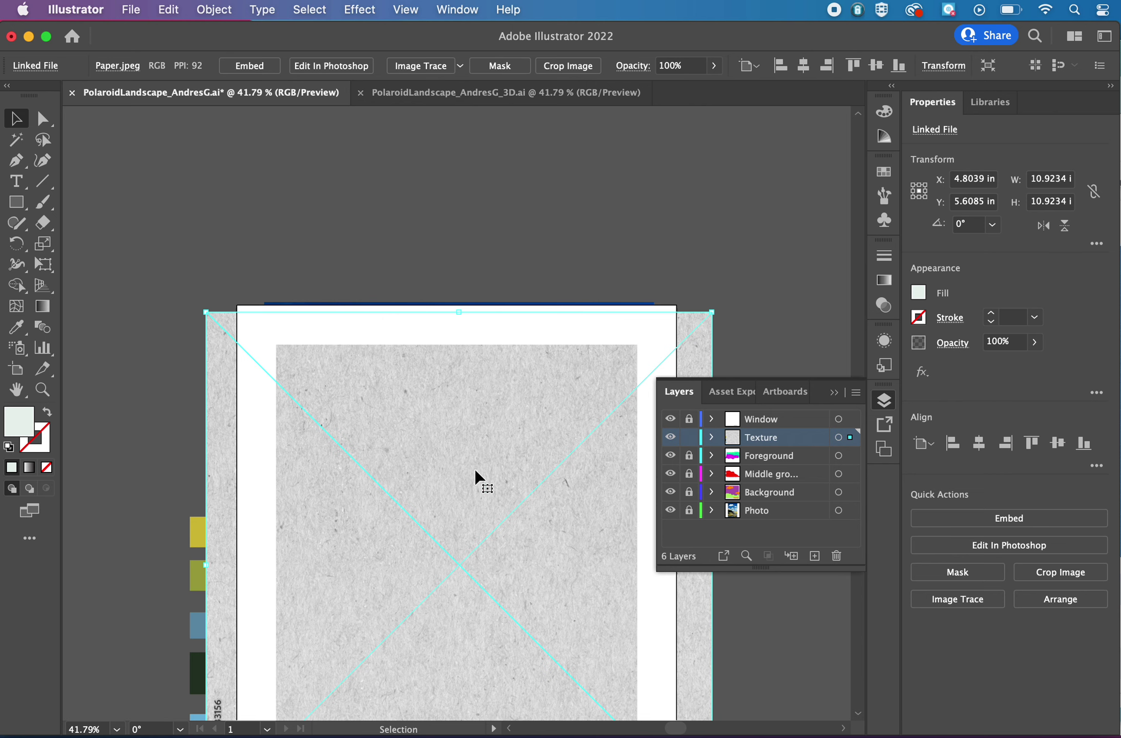
left_click(951, 344)
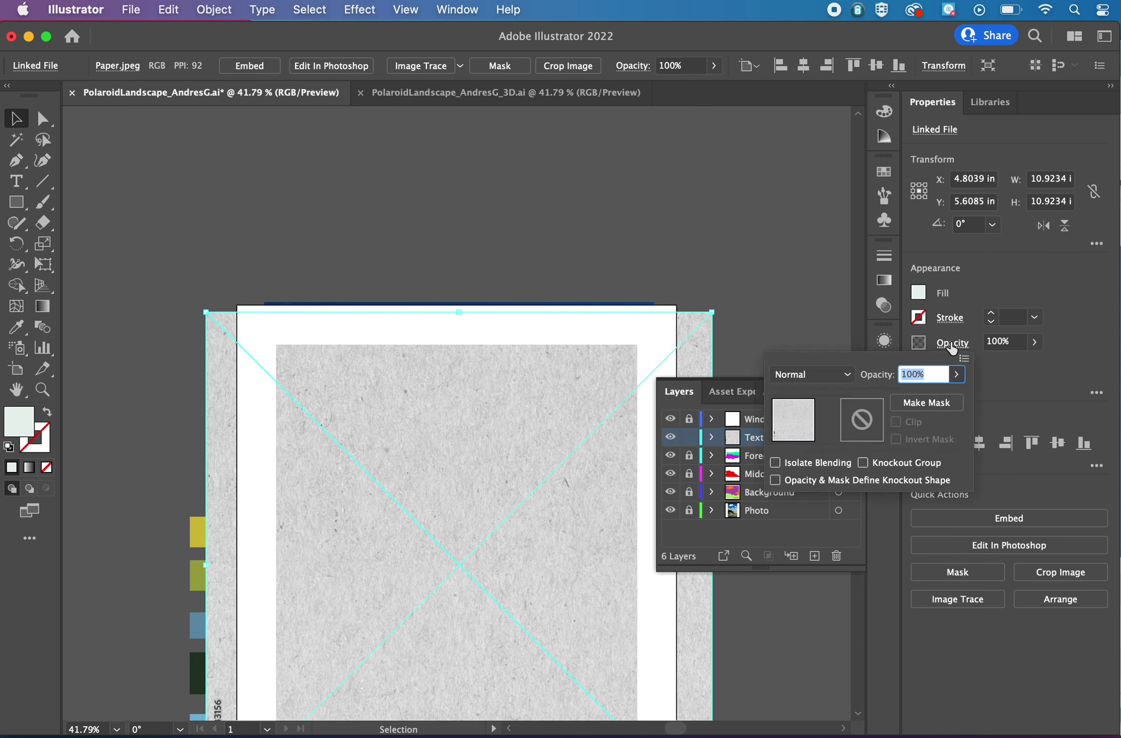
left_click(839, 374)
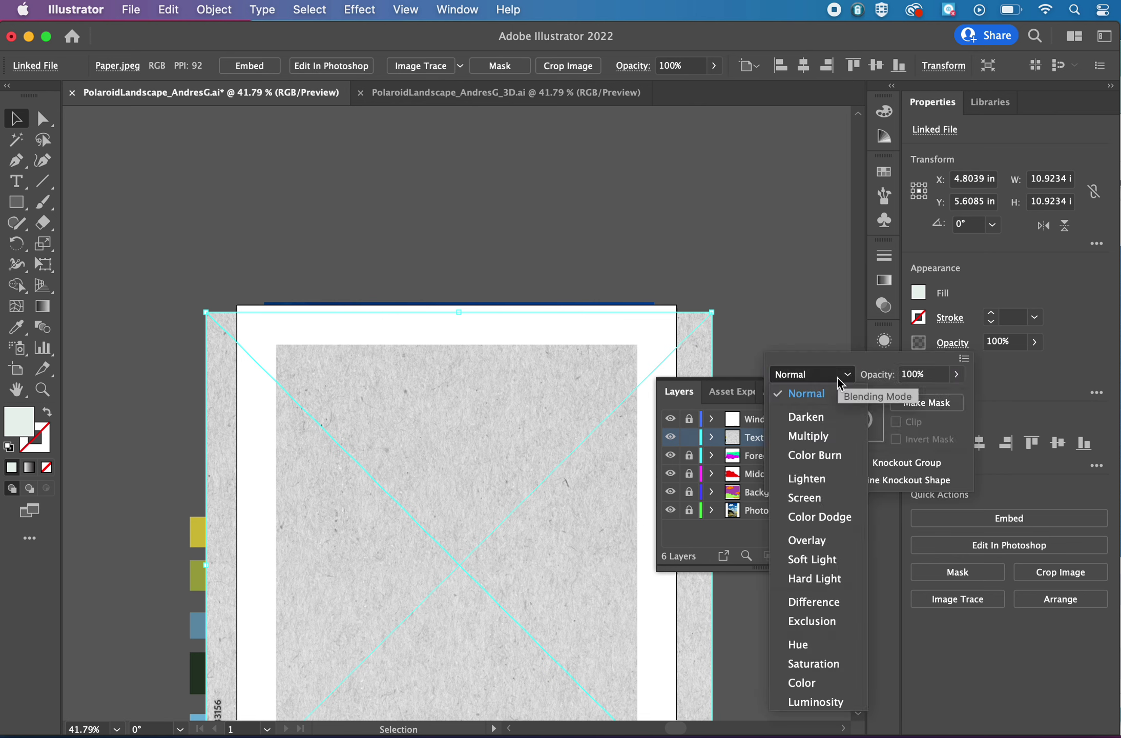
left_click(826, 436)
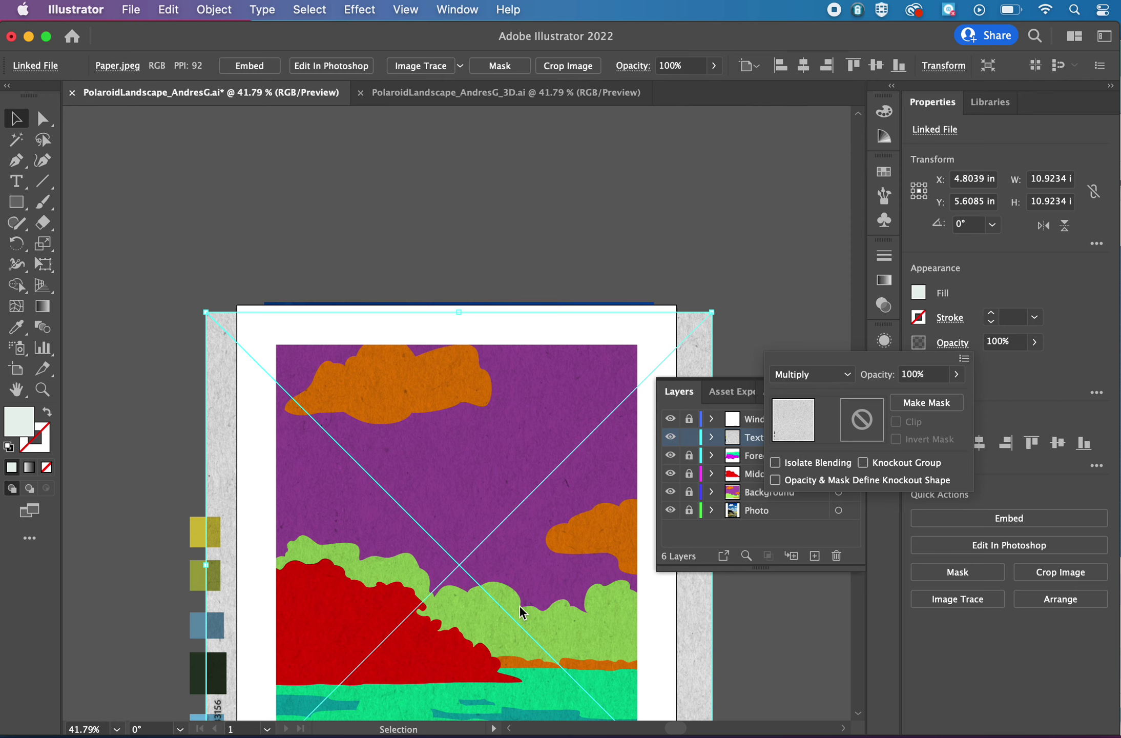
left_click(835, 377)
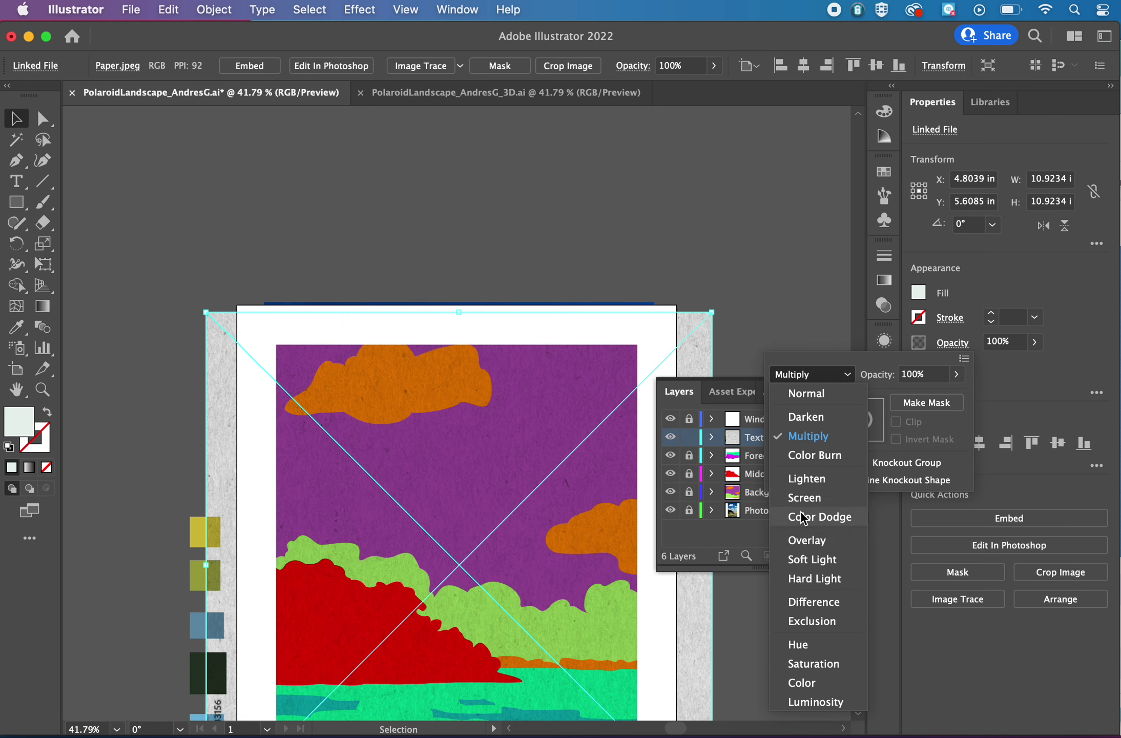
left_click(806, 438)
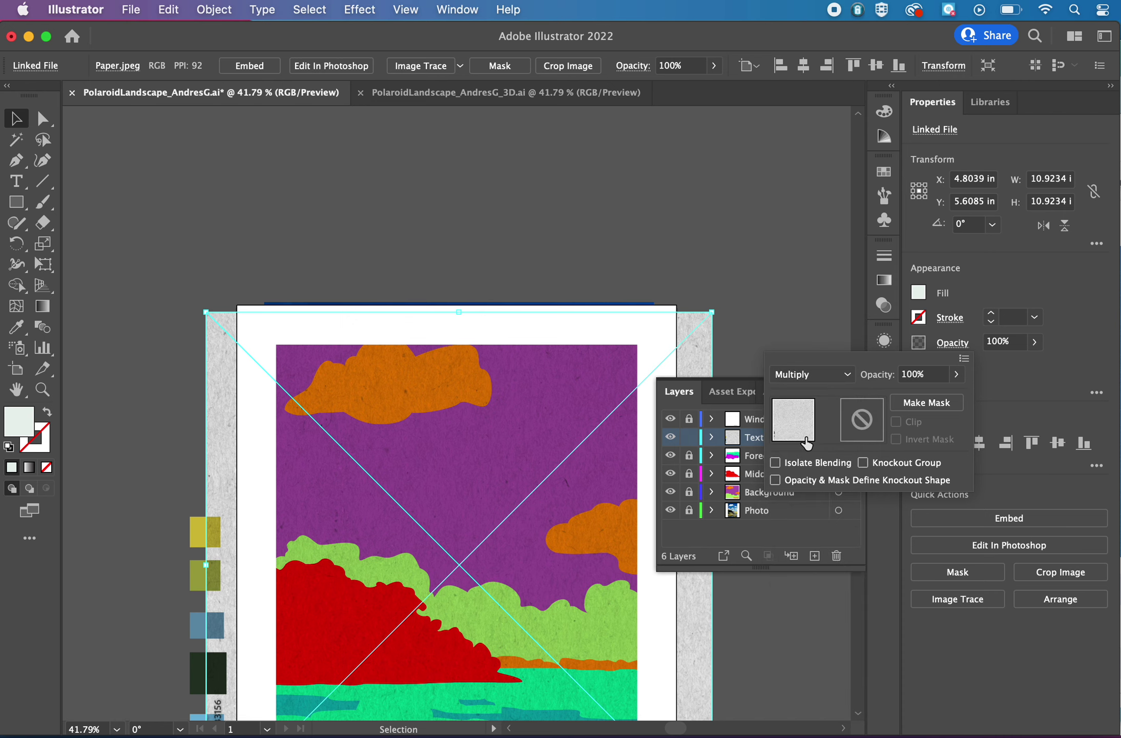
left_click(682, 271)
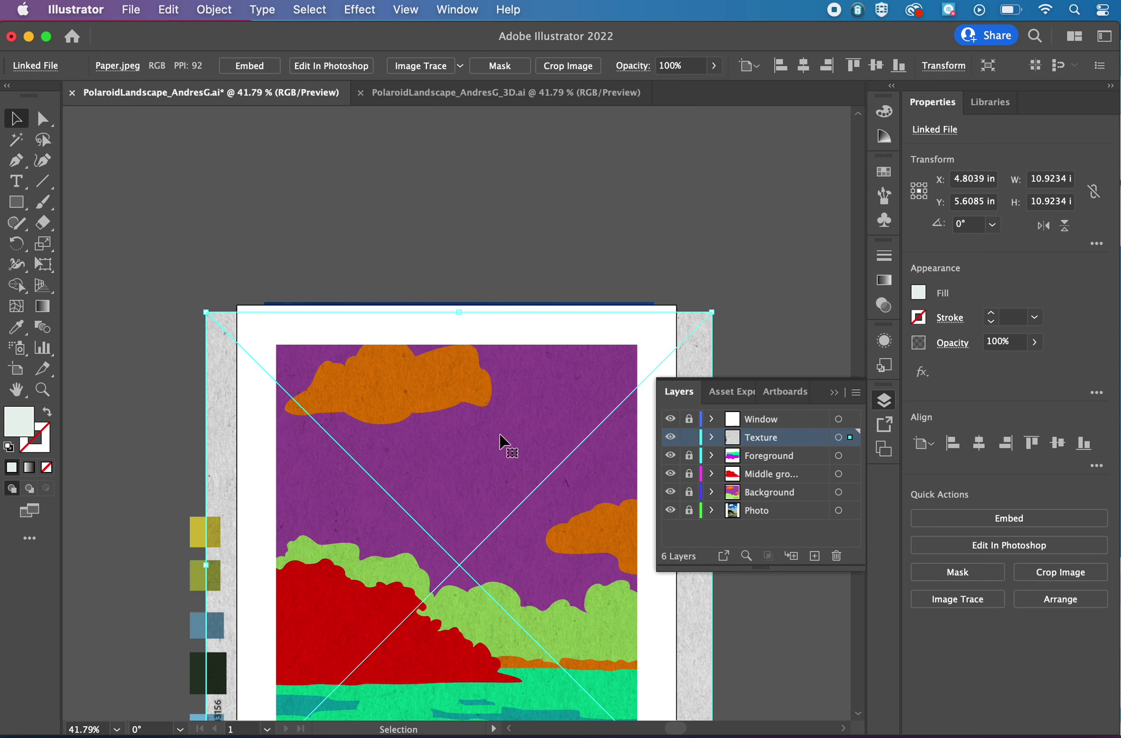
Step: Hide the linked paper image inside the Texture layer and unlock the Foreground, Middle ground and Background layers
left_click(712, 438)
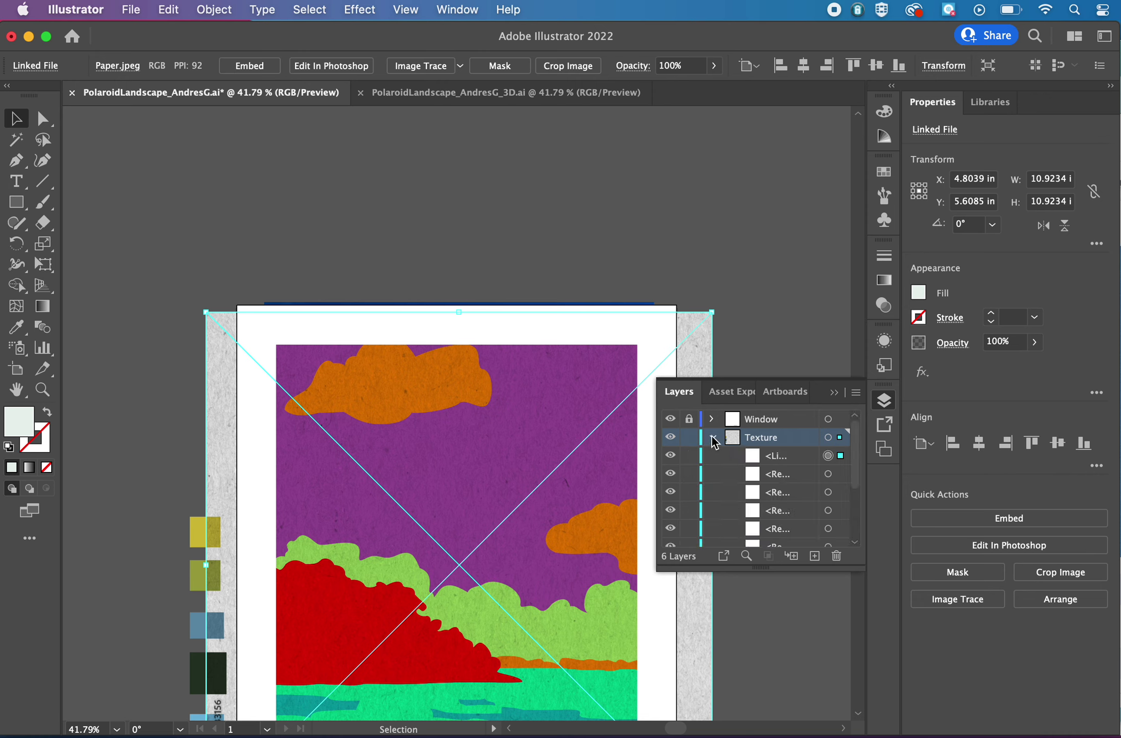
left_click(671, 455)
scroll(670, 453, "down", 5)
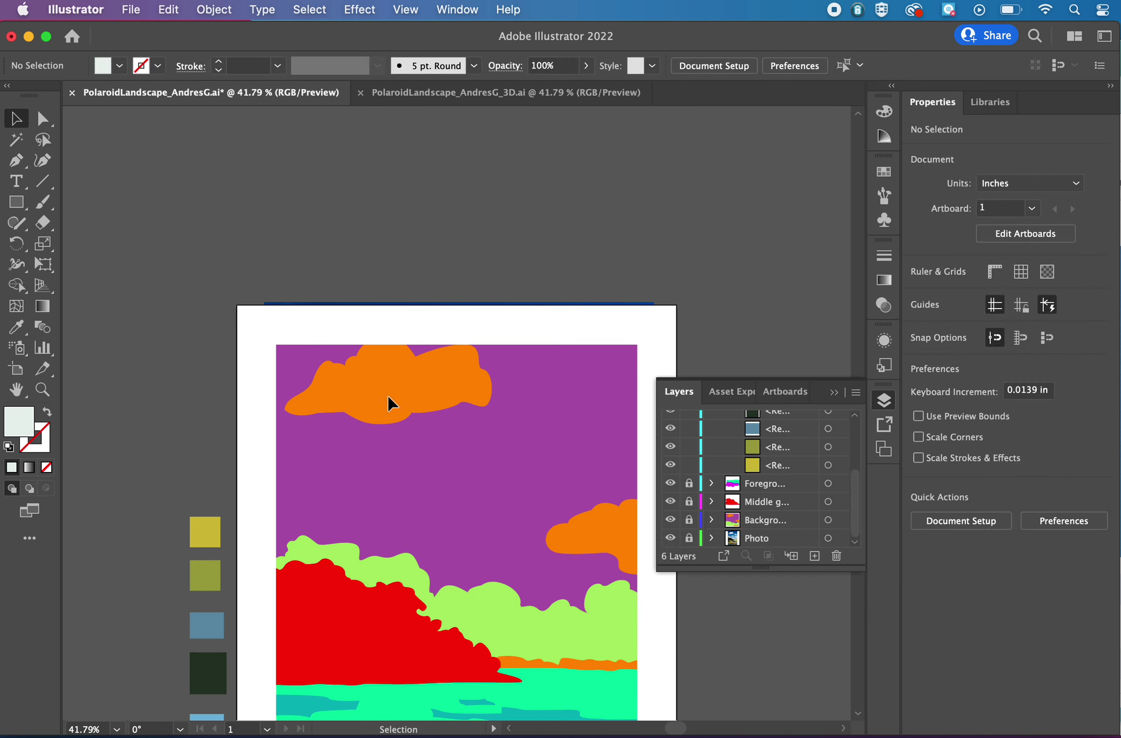
left_click(689, 483)
left_click(690, 501)
left_click(689, 520)
Step: Recolour the large orange cloud at the top of the sky with the off-white palette swatch using the Eyedropper
left_click(47, 308)
scroll(370, 392, "down", 5)
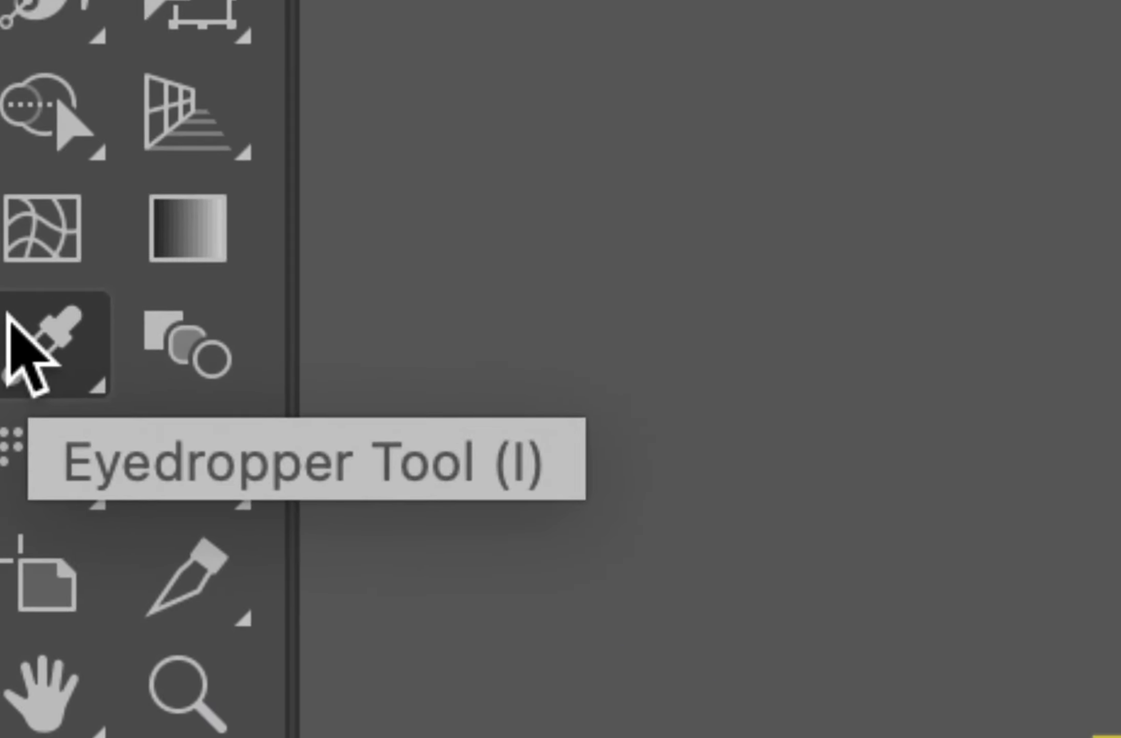
left_click(21, 333)
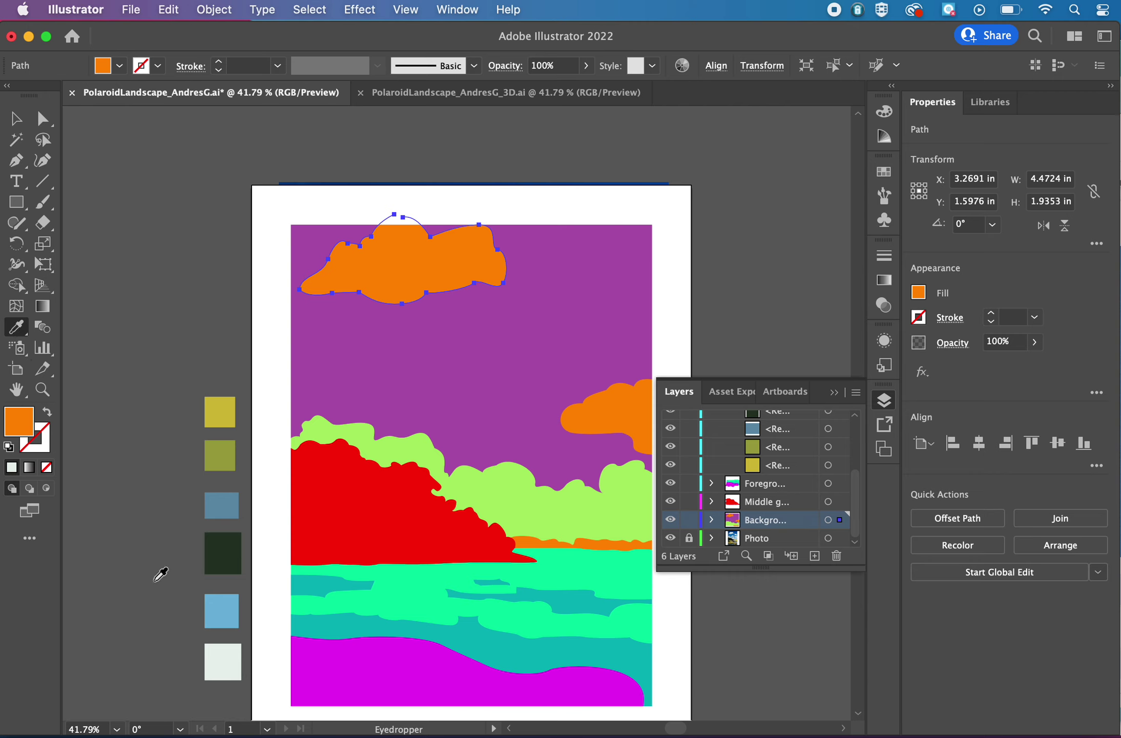
left_click(217, 652)
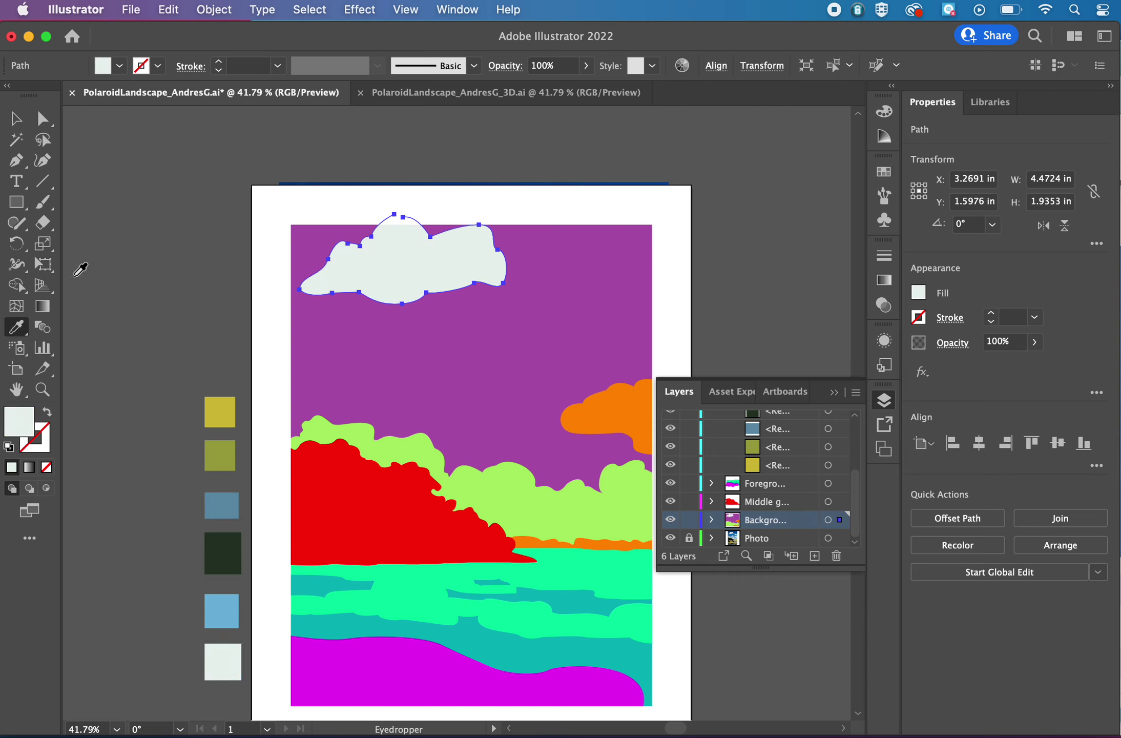
Step: Recolour the smaller orange cloud at the right edge of the illustration with the off-white palette swatch
left_click(9, 131)
left_click(597, 410)
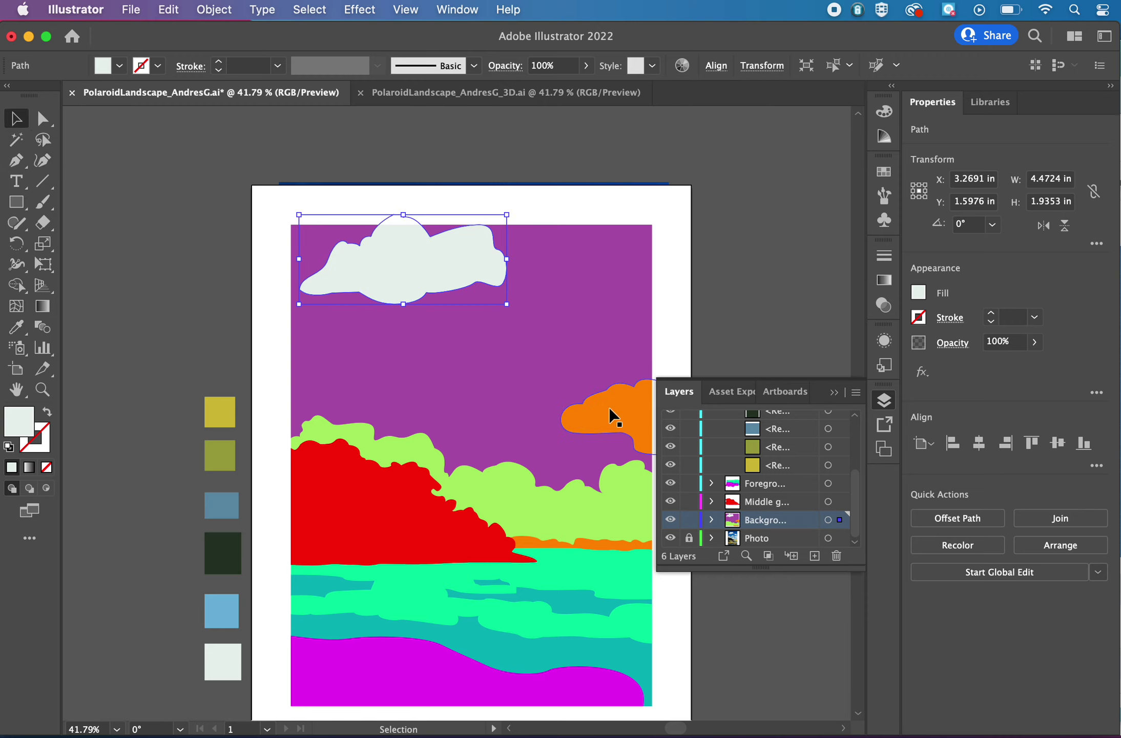
key("i")
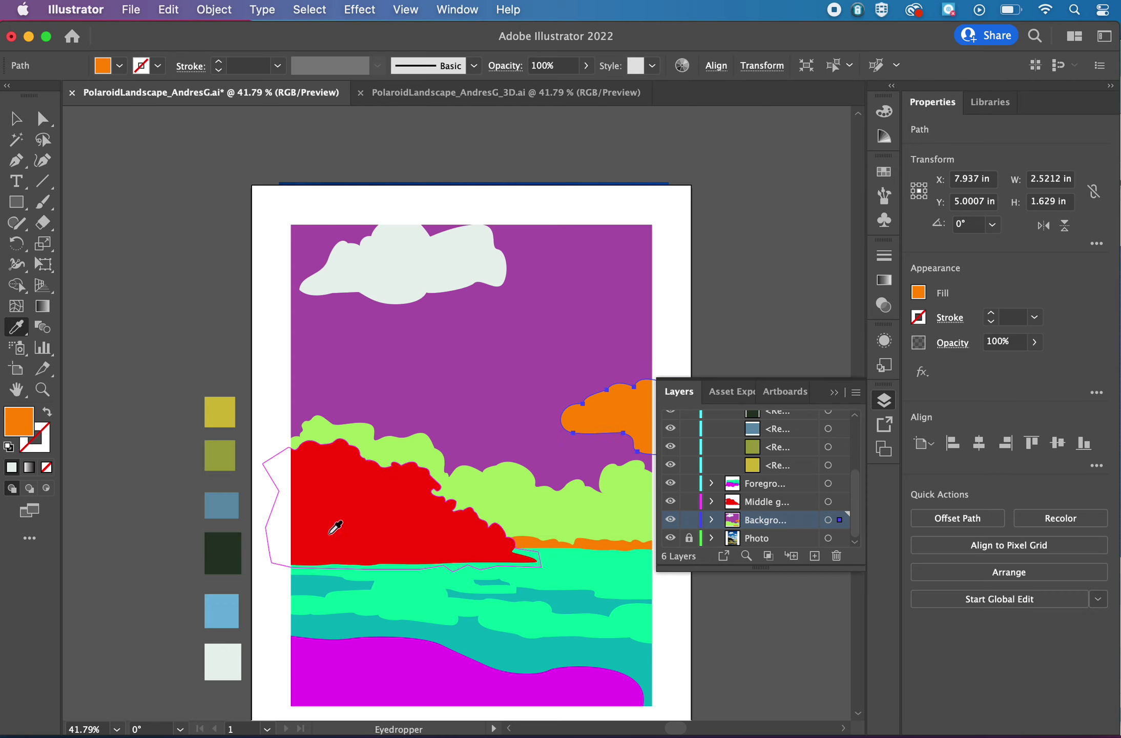
left_click(223, 660)
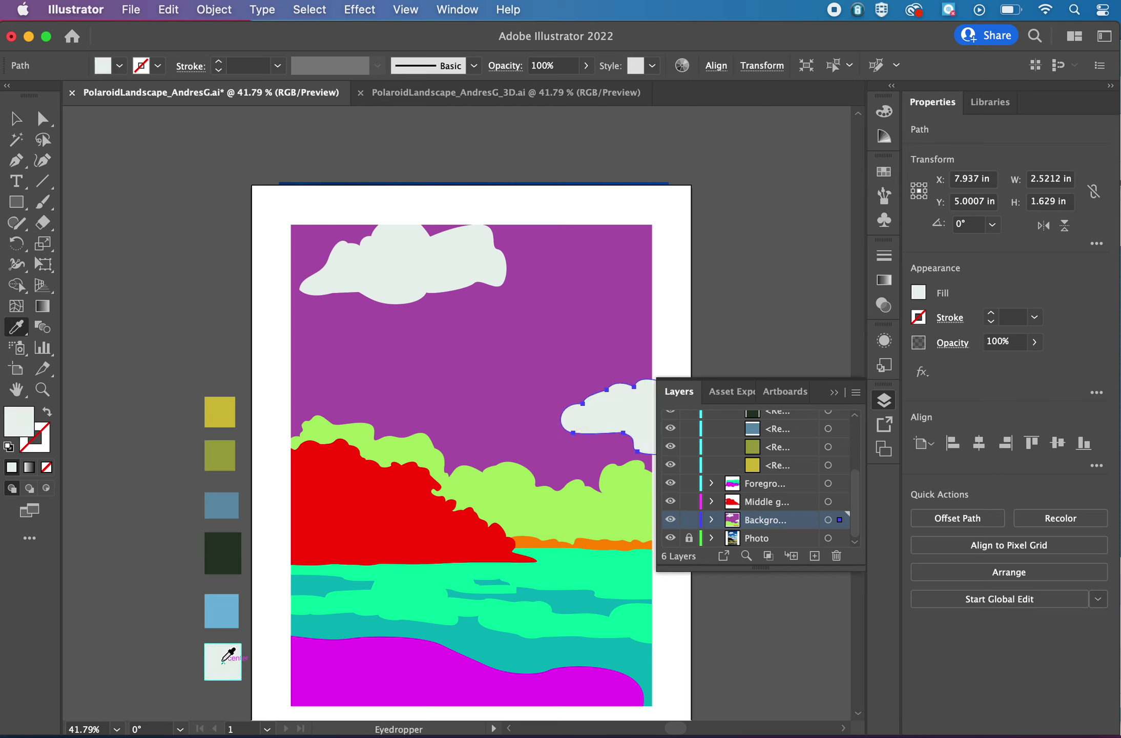
Step: Recolour the purple sky rectangle on the Background layer with the light blue palette swatch
key("v")
left_click(481, 377)
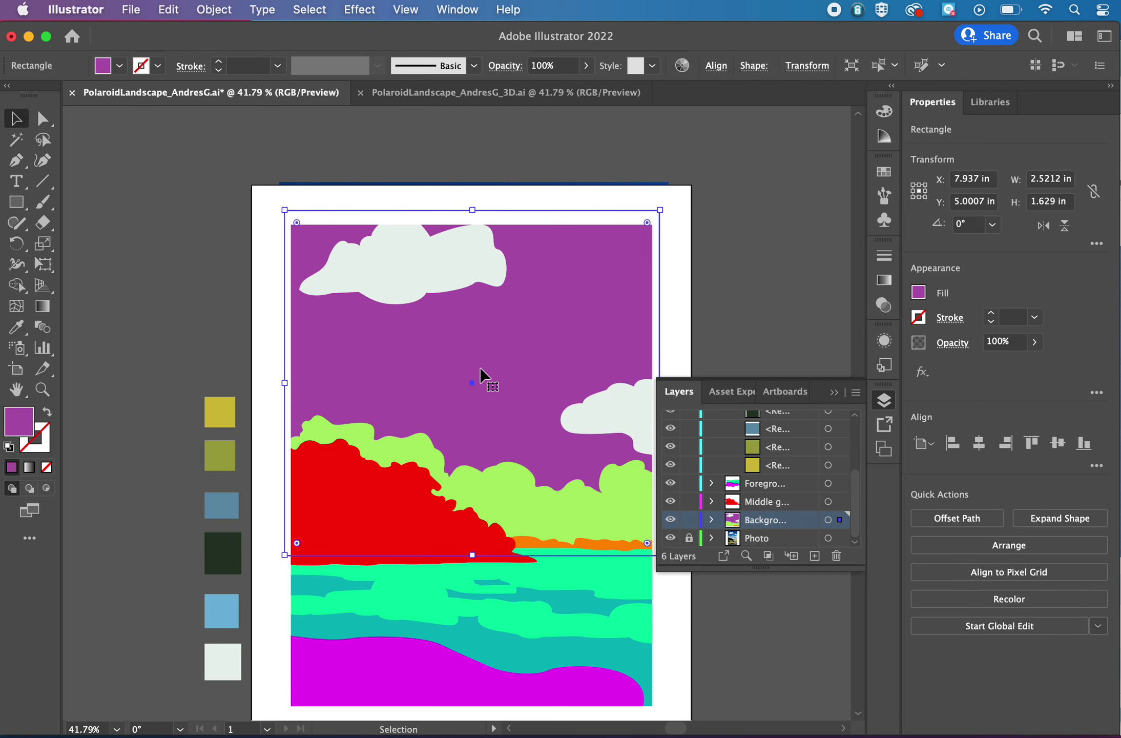
key("i")
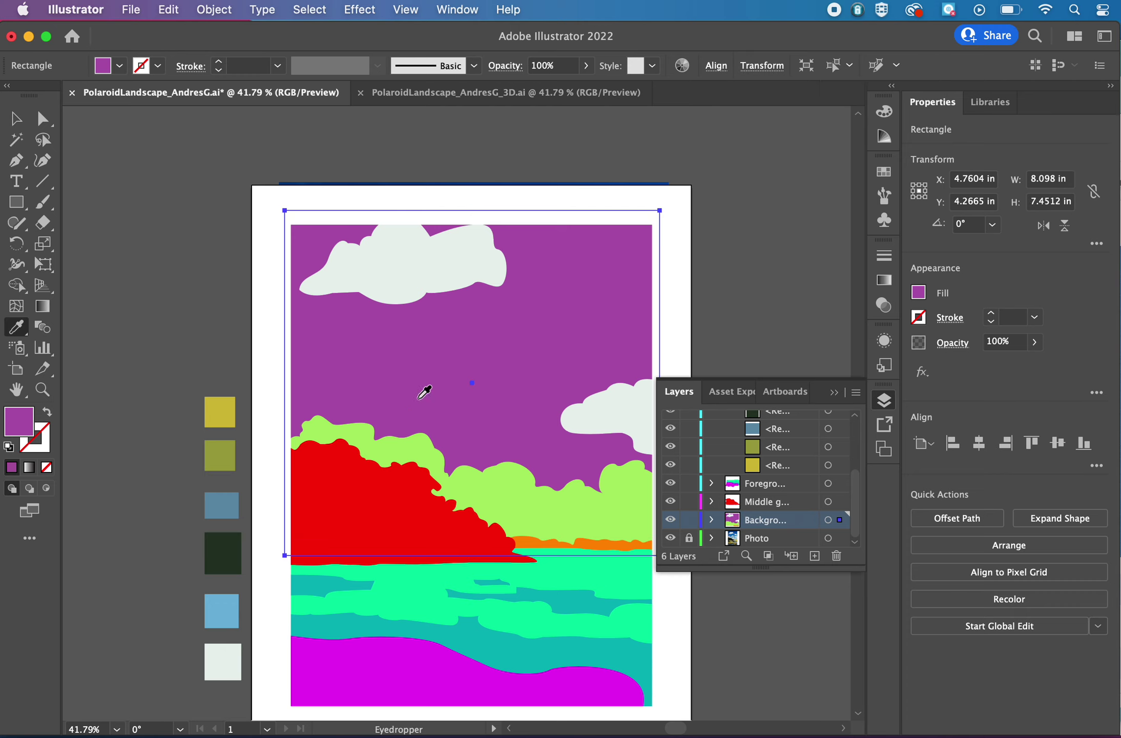
left_click(218, 601)
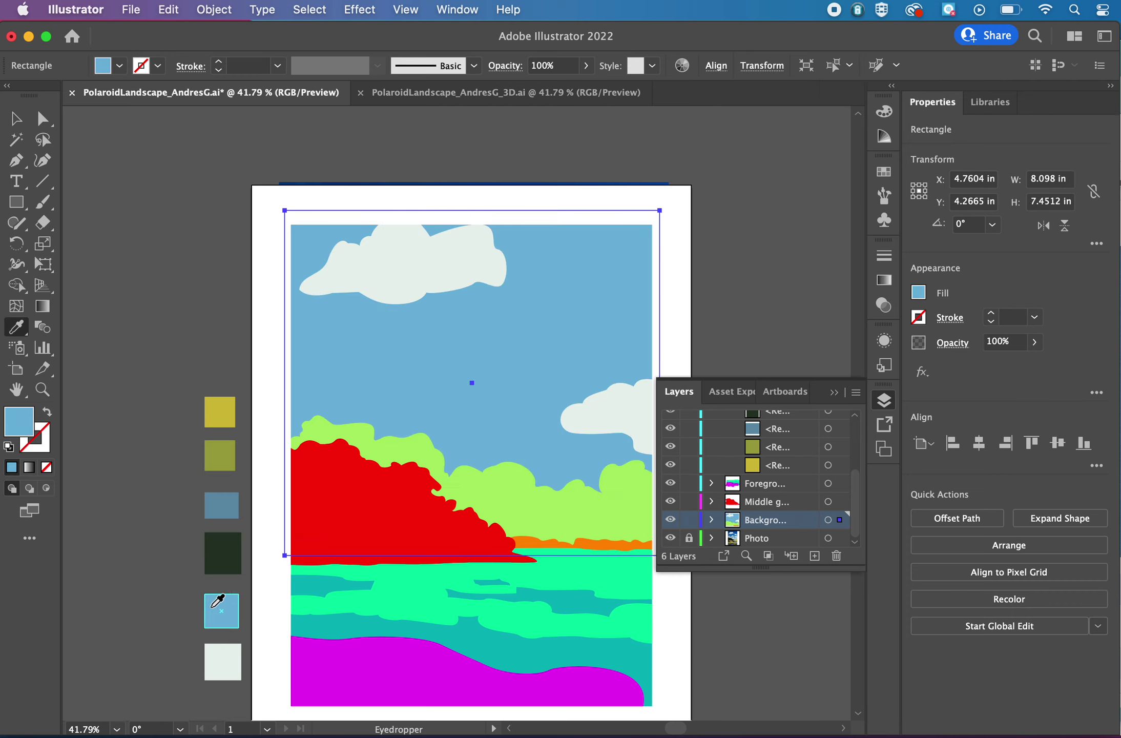
Step: Recolour the lime green shape behind the red hill on the Background layer with the dark green palette swatch using the Eyedropper
left_click(17, 120)
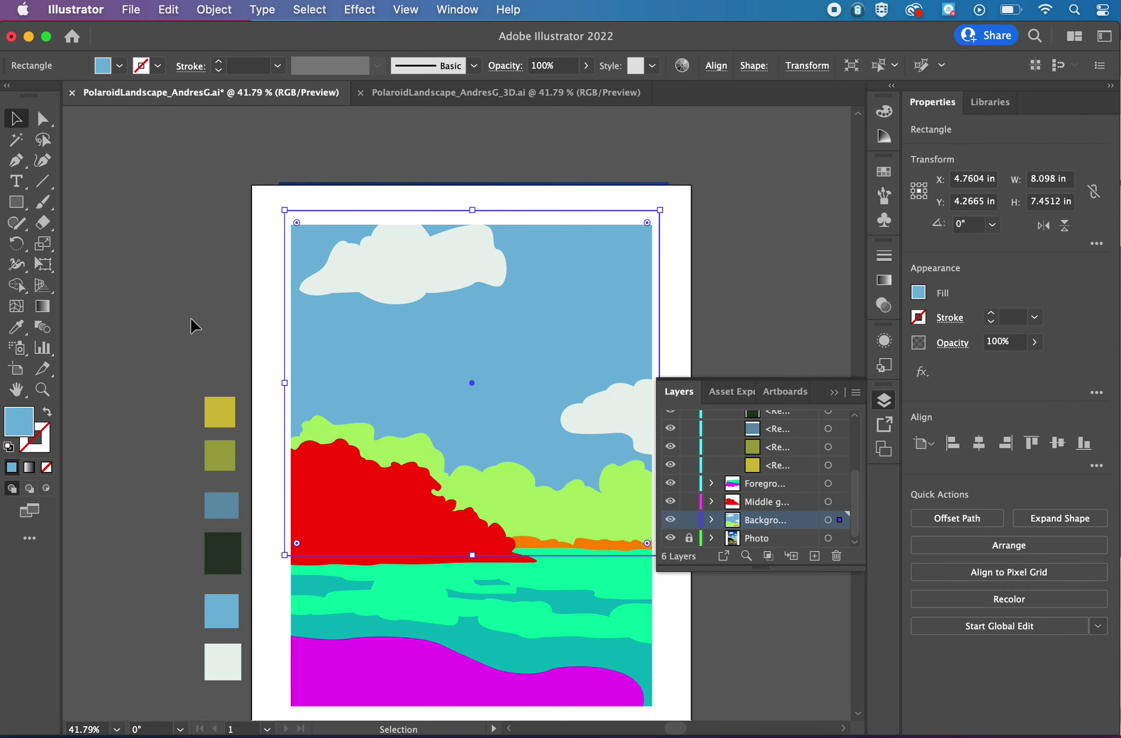
left_click(514, 492)
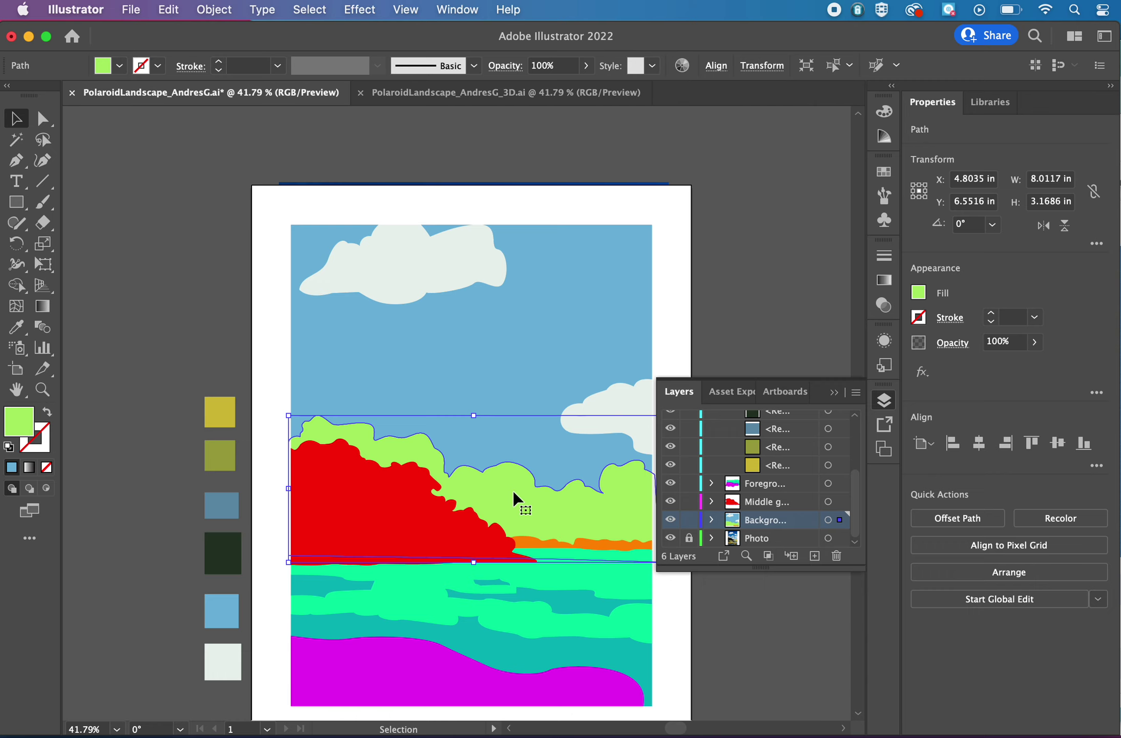
key("i")
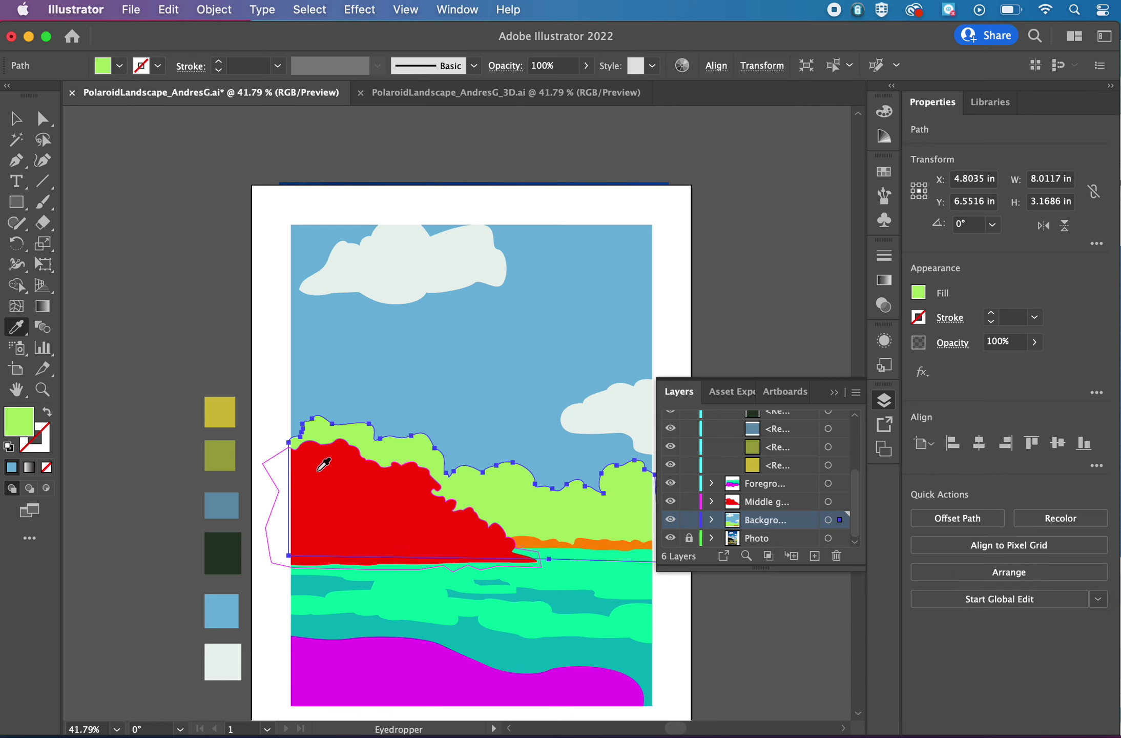
left_click(226, 551)
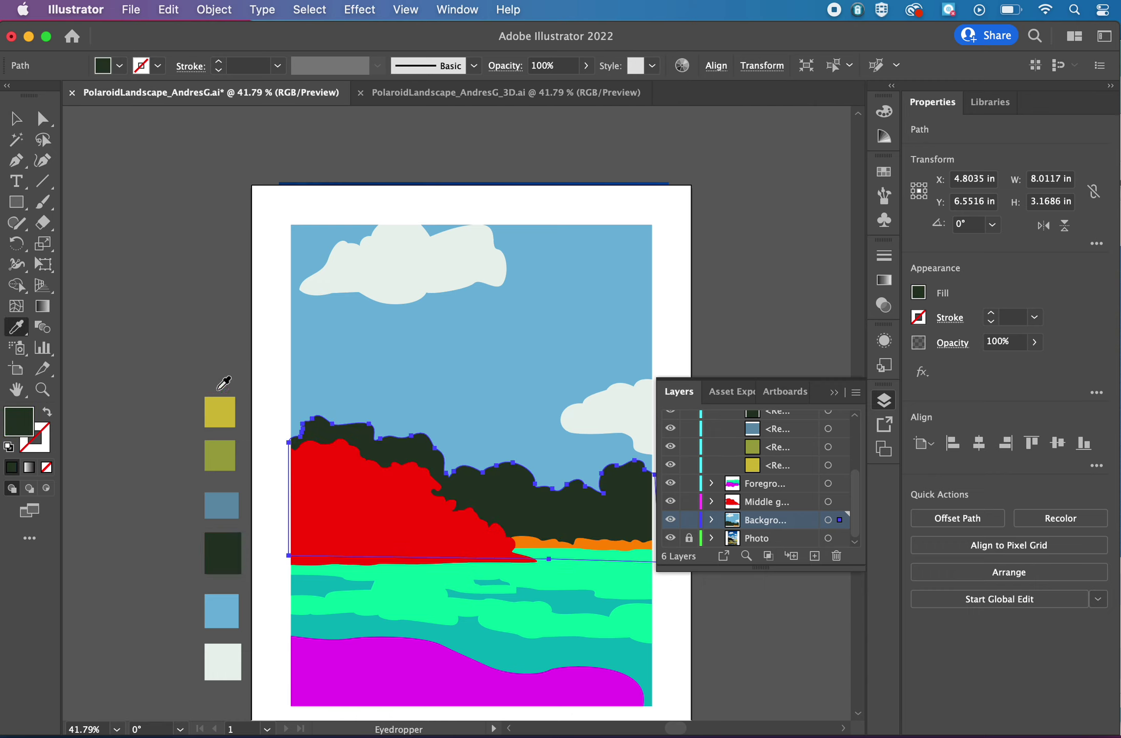
Step: Recolour the bumpy shape behind the red hill with the off-white palette swatch so it matches the clouds
left_click(15, 121)
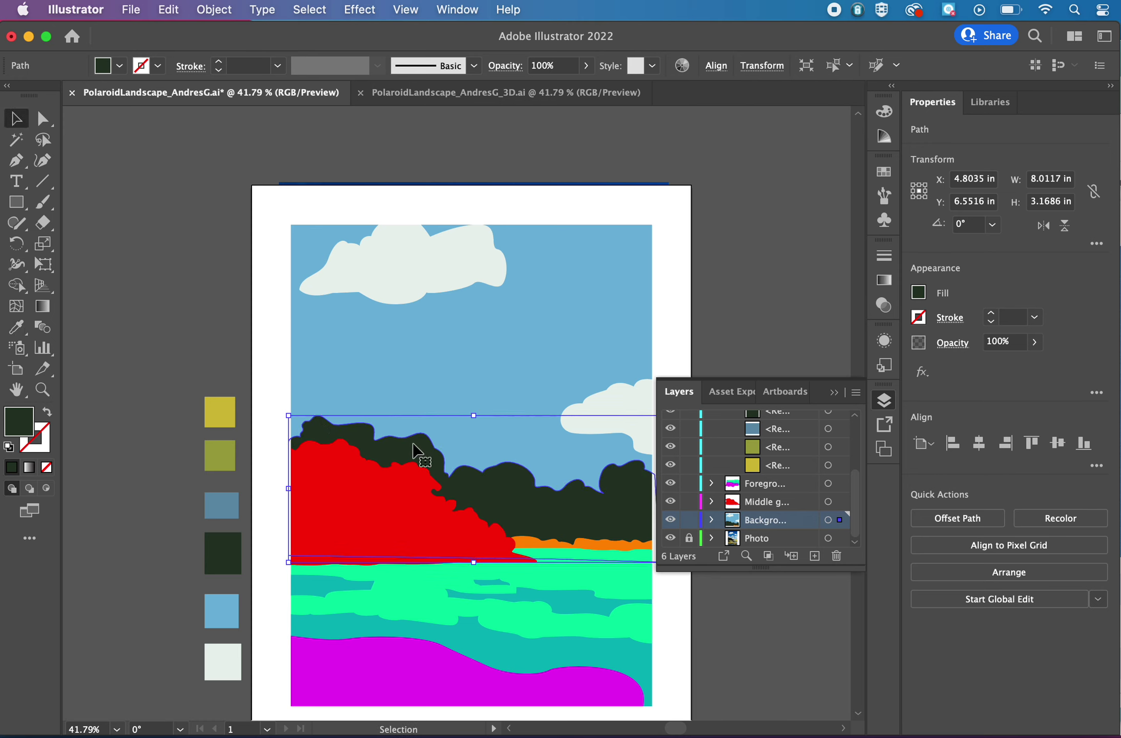
key("i")
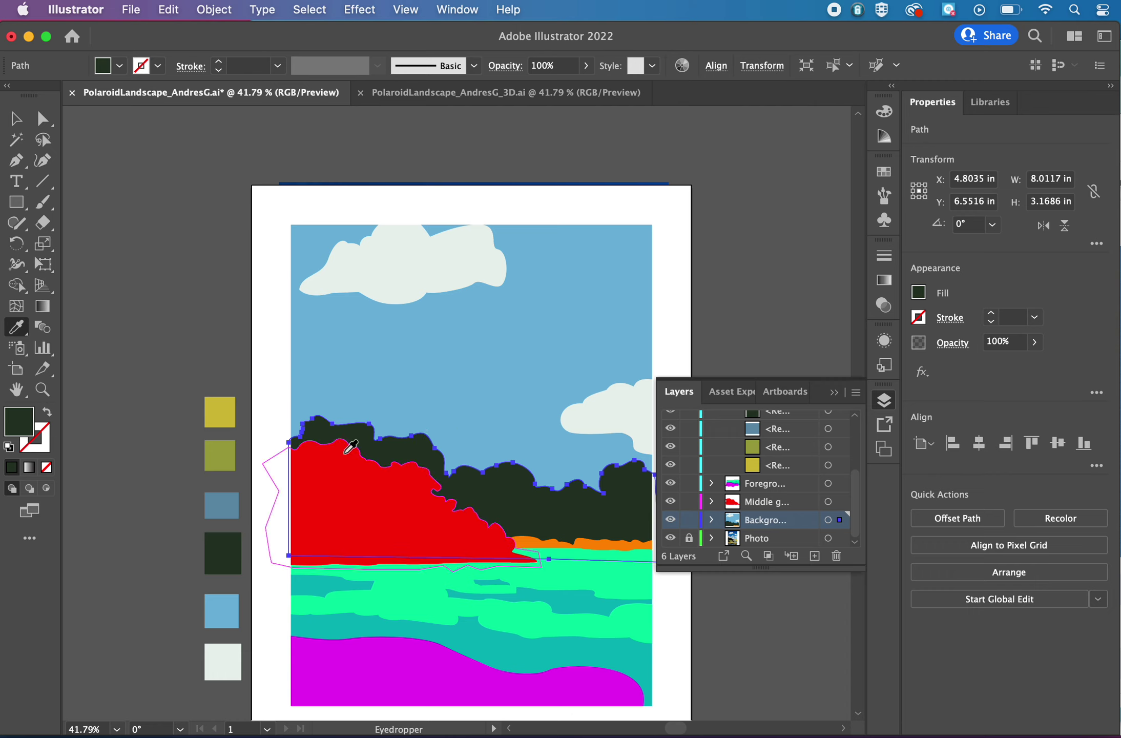
left_click(222, 669)
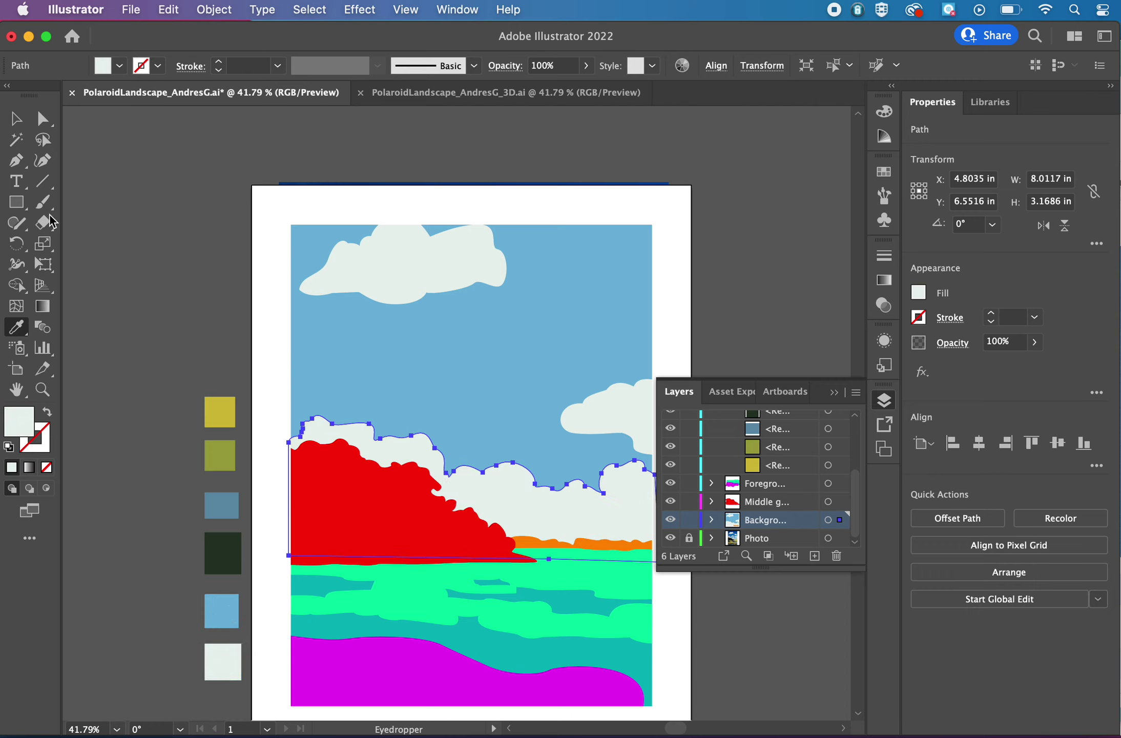
Step: Recolour the red hill on the Middle ground layer with the dark green palette swatch using the Eyedropper
left_click(6, 121)
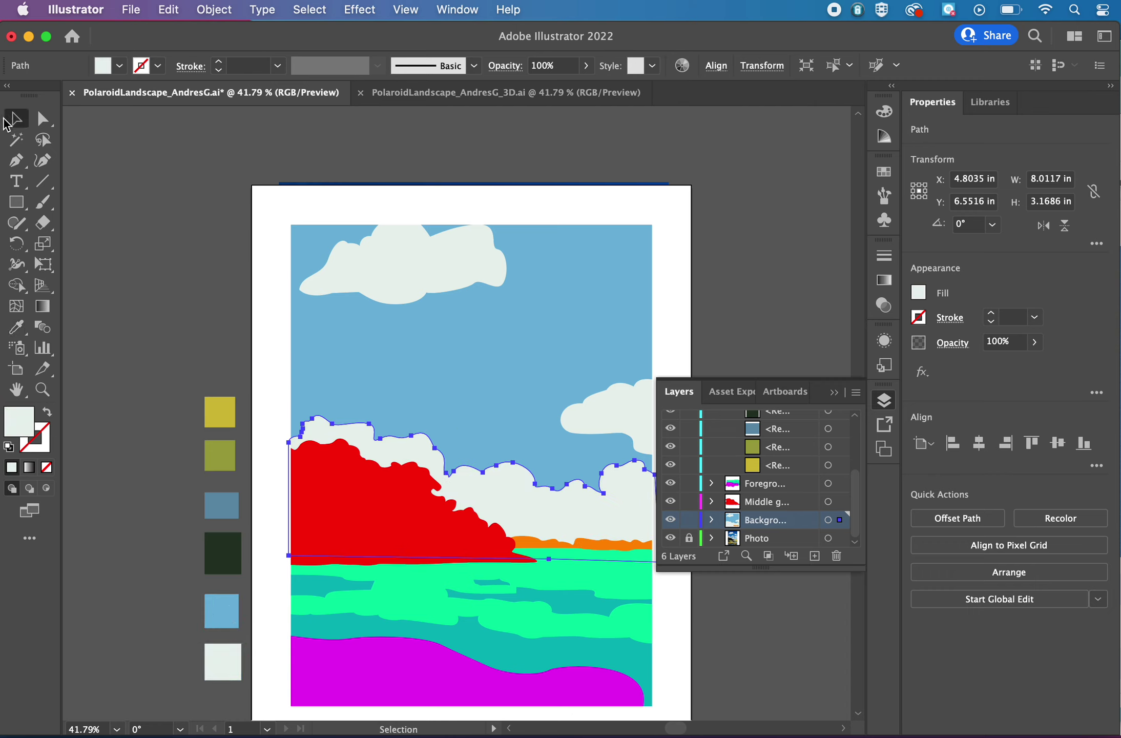
left_click(391, 519)
key("i")
left_click(224, 551)
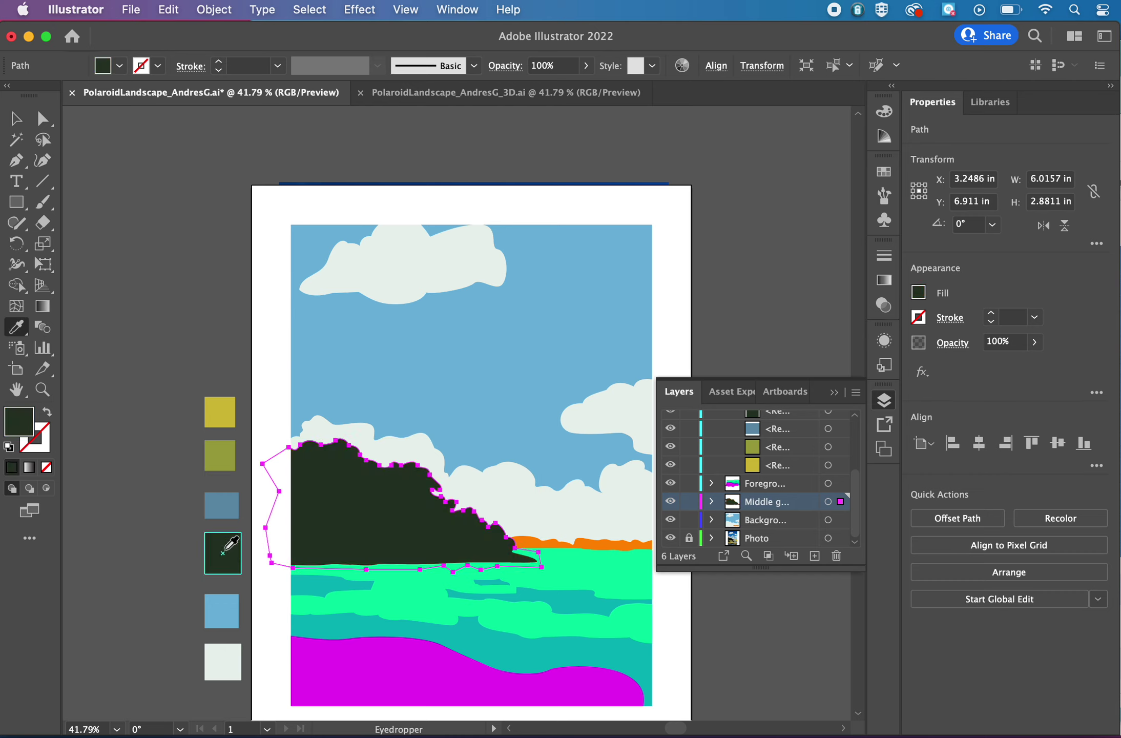
Step: Recolour the thin orange strip of land along the horizon with the olive green palette swatch
key("v")
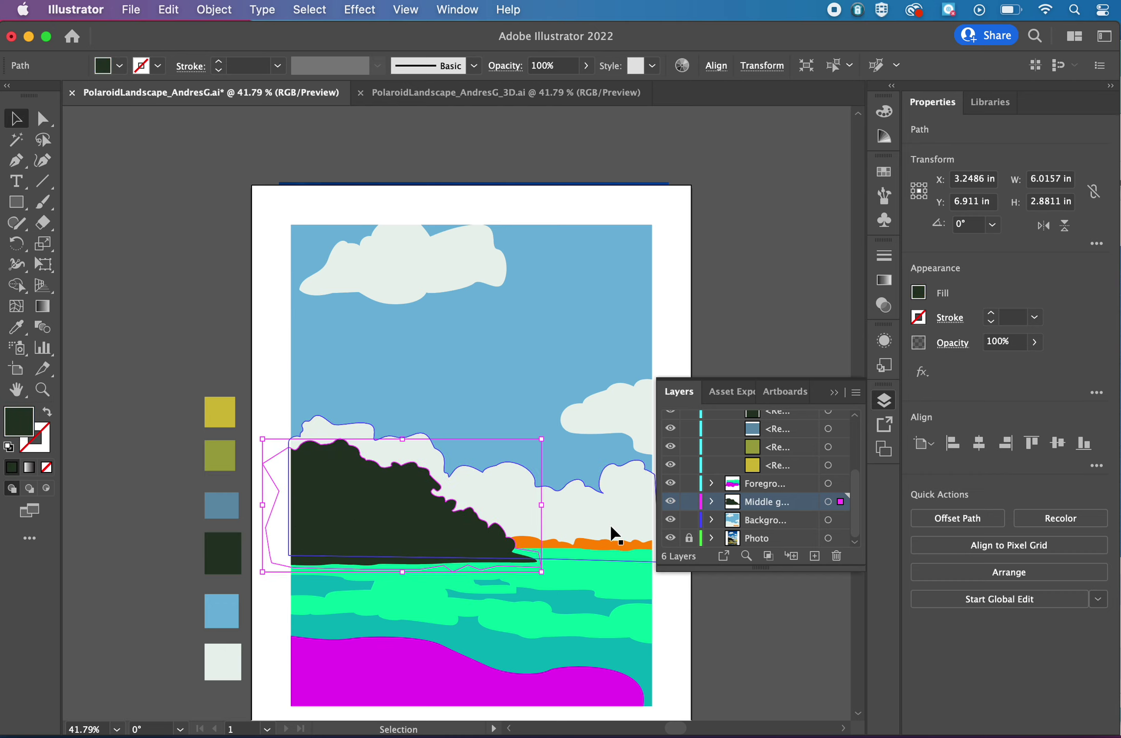
left_click(607, 544)
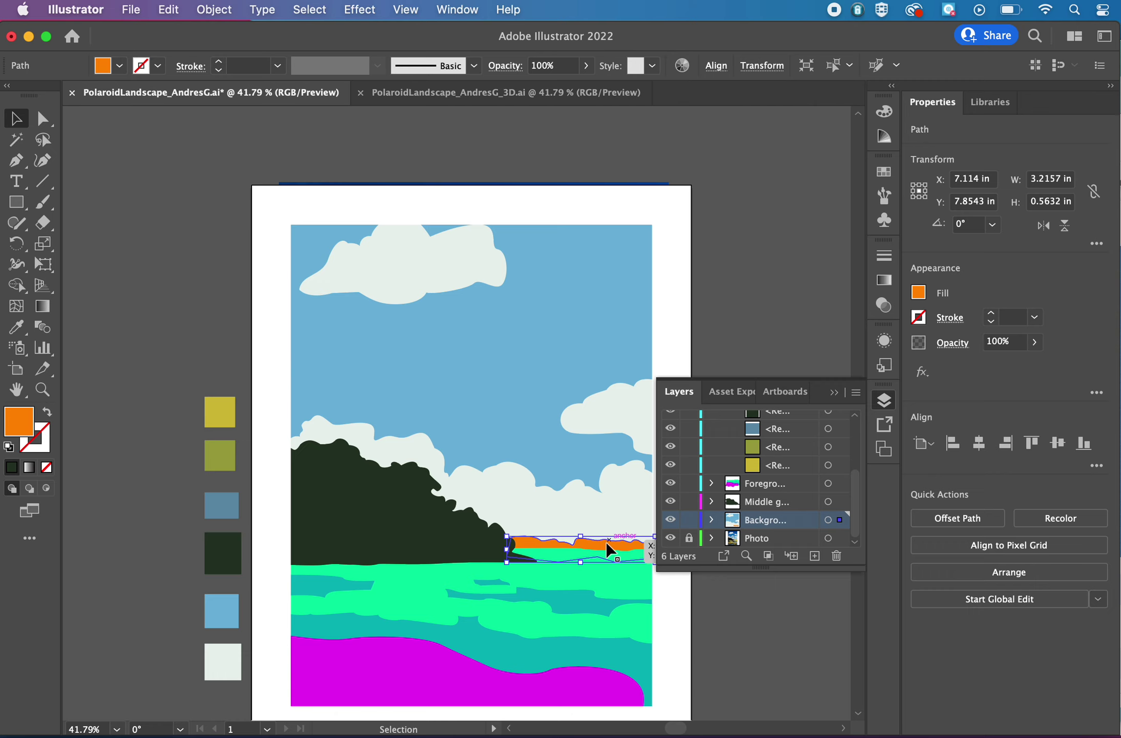
key("i")
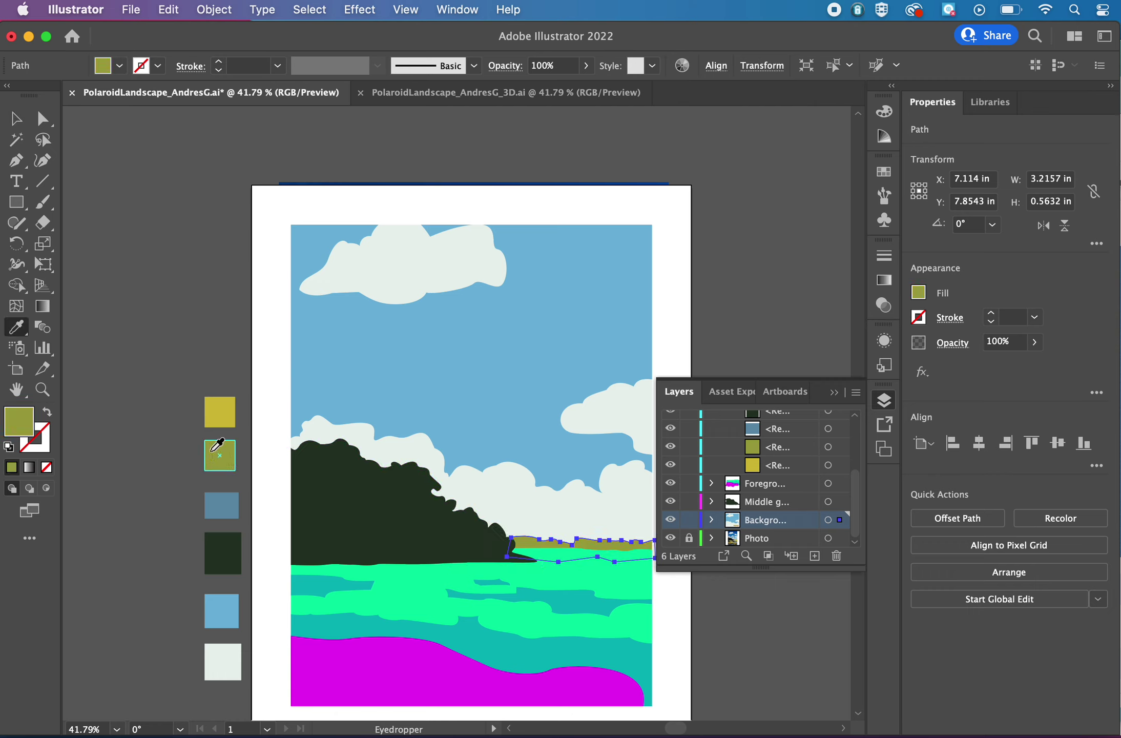
Step: Recolour the bright green water shape on the Foreground layer with a palette swatch using the Eyedropper
left_click(16, 119)
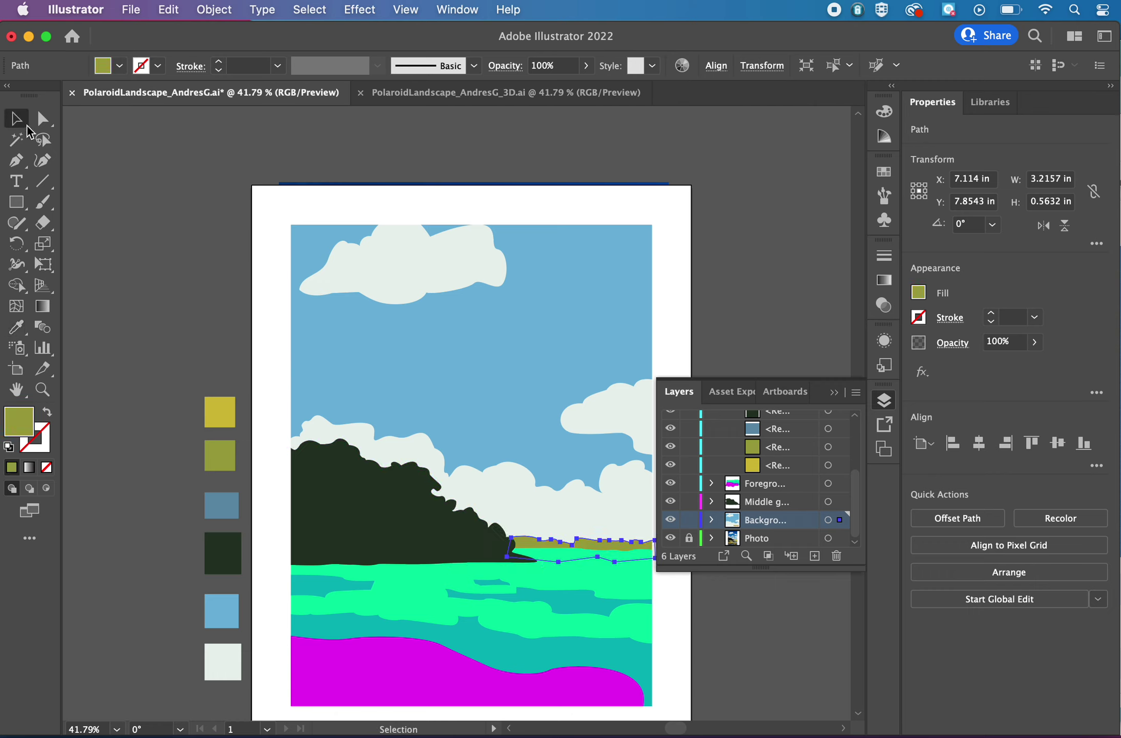
left_click(422, 605)
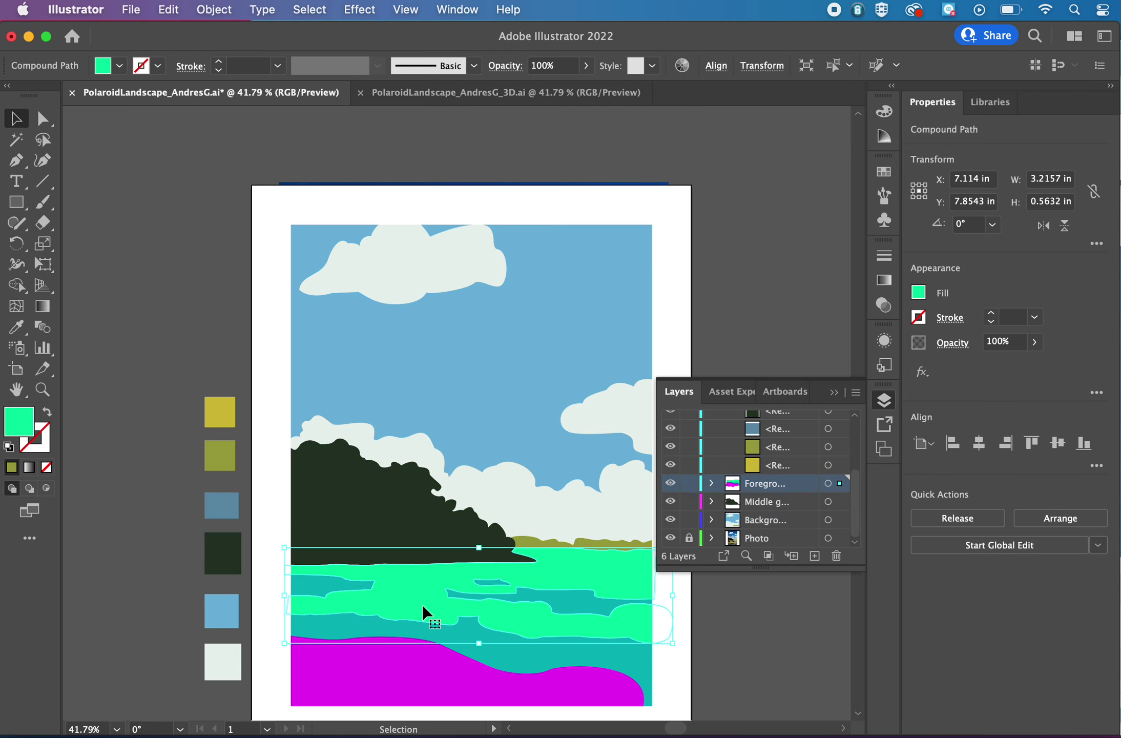
key("i")
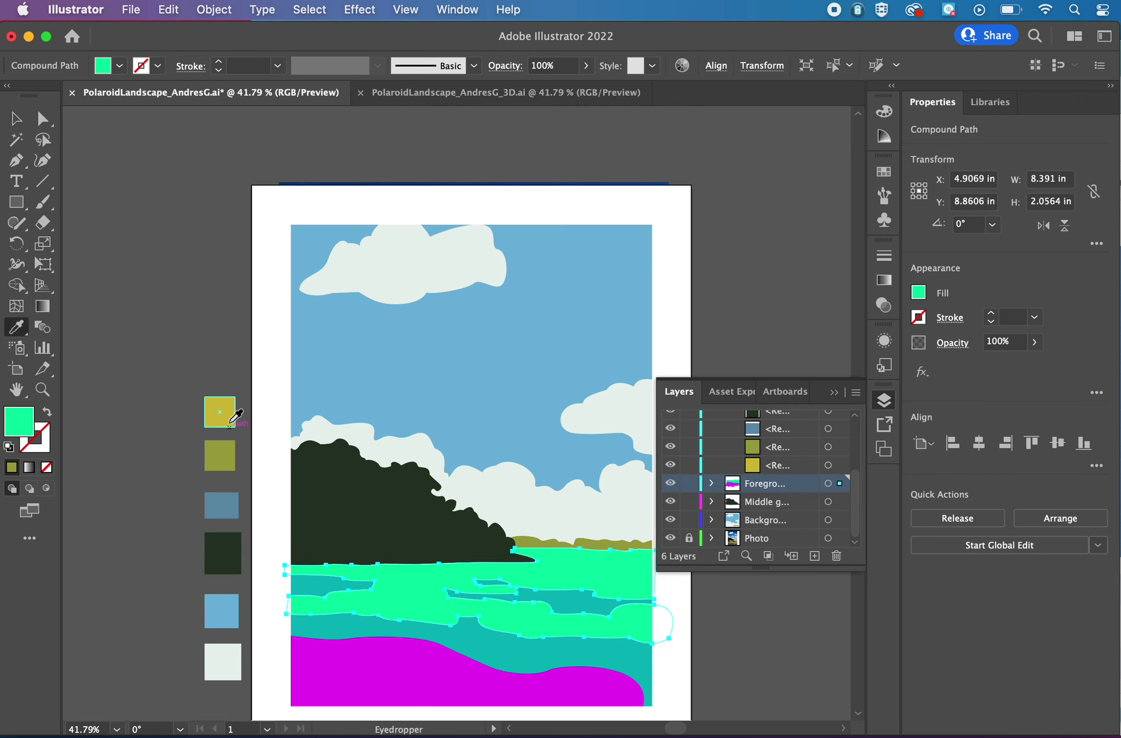